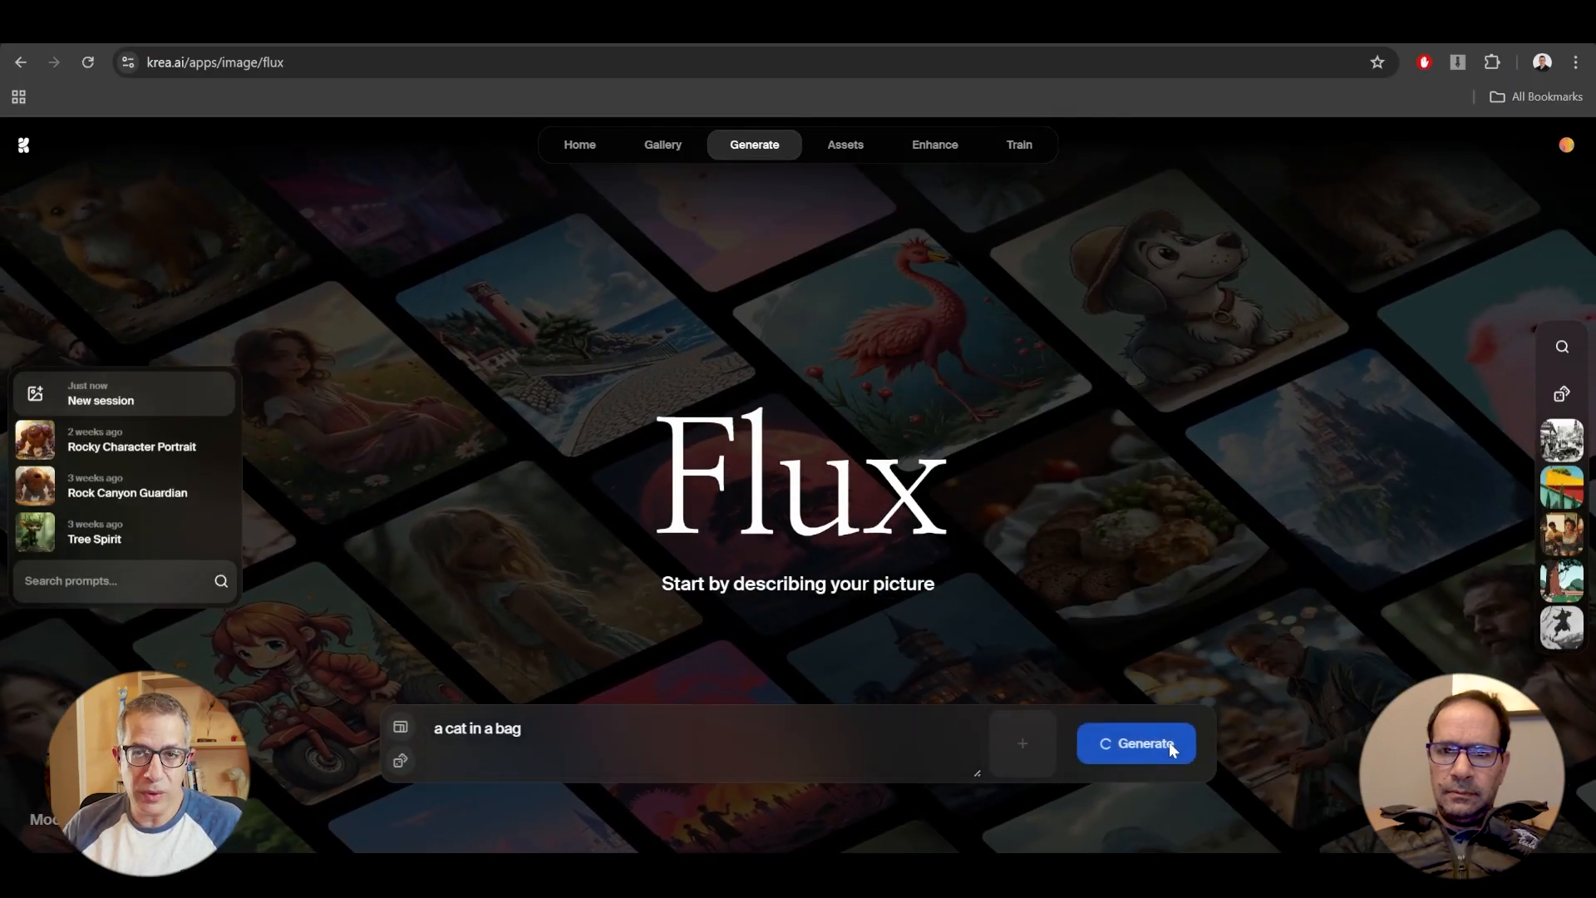
Step: Generate a Flux image of "a cat in a bag" and a video of "a cat in a bag moving"
click(1168, 743)
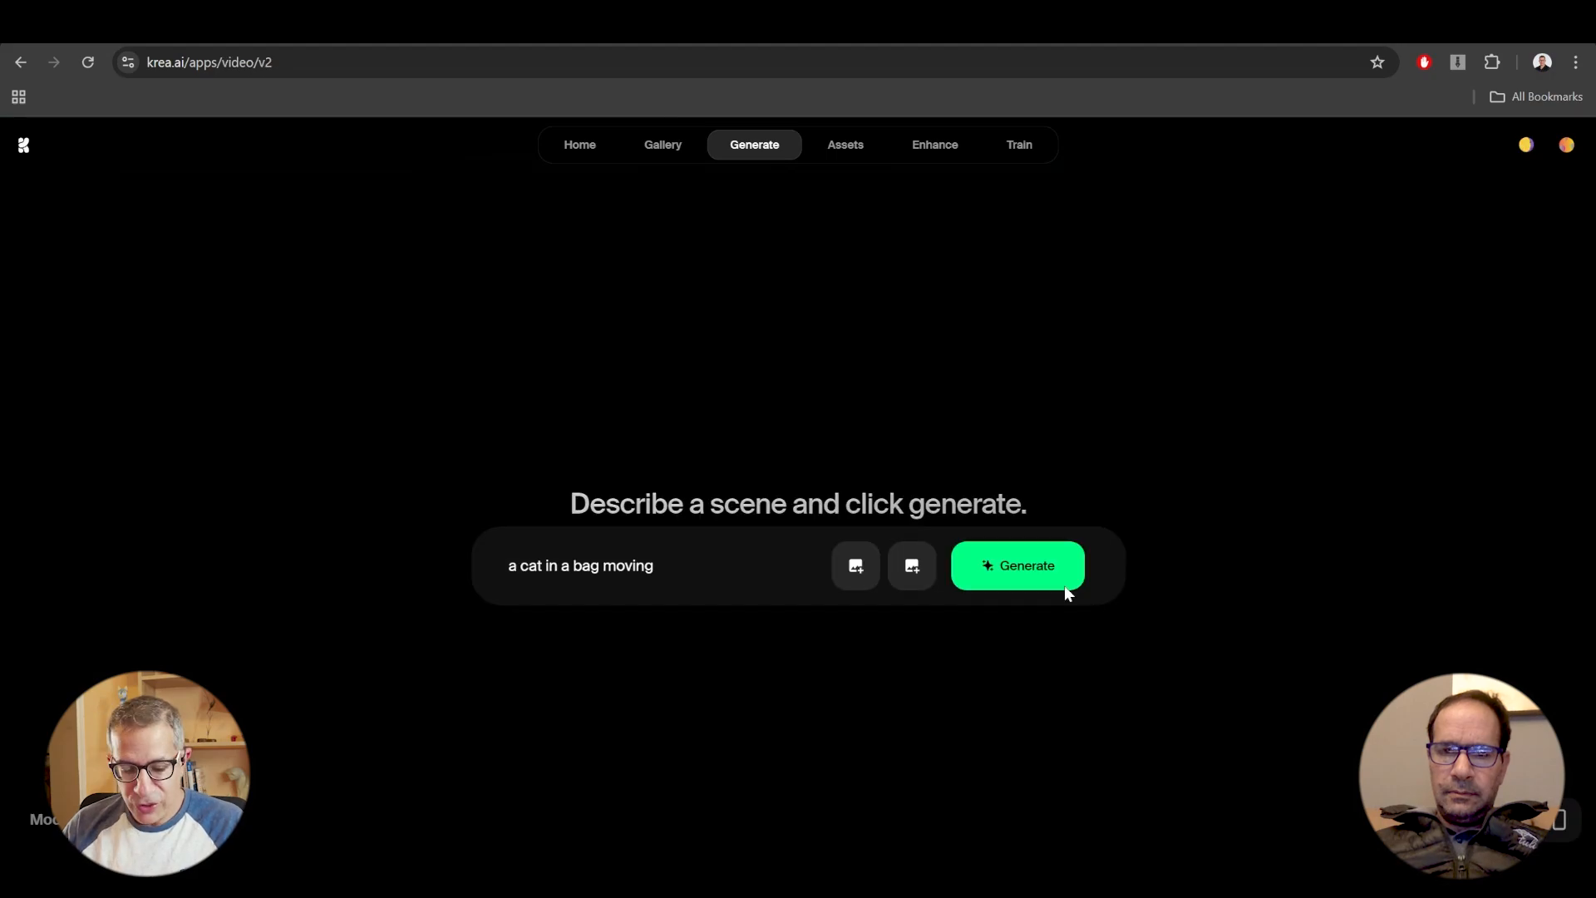
click(1069, 588)
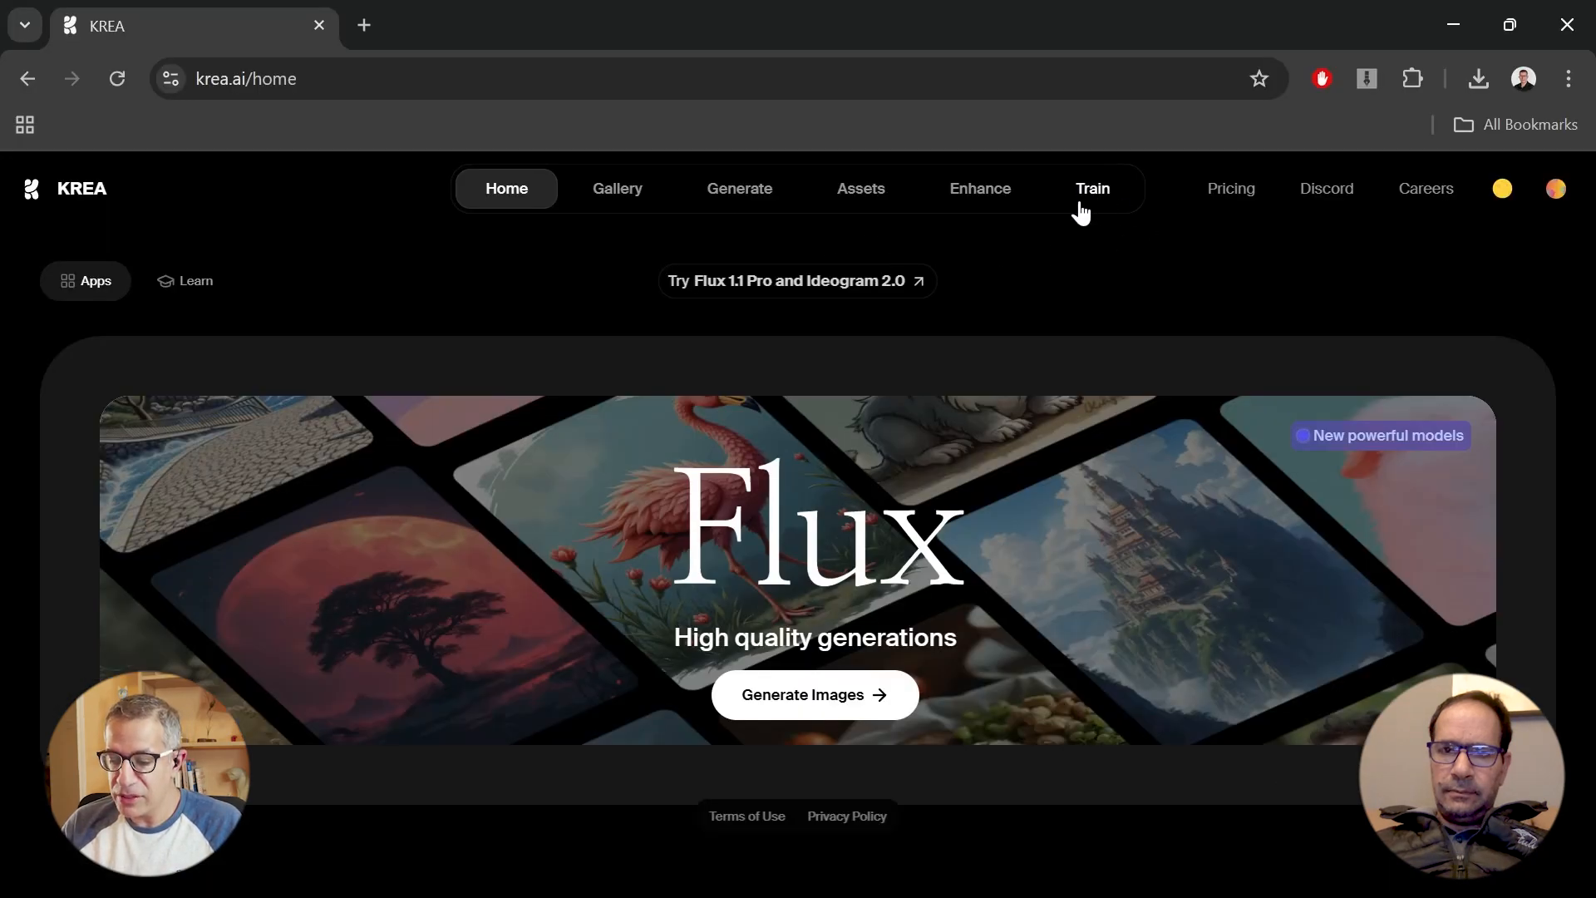
Step: Browse the community images and videos in the Gallery feed
click(1081, 209)
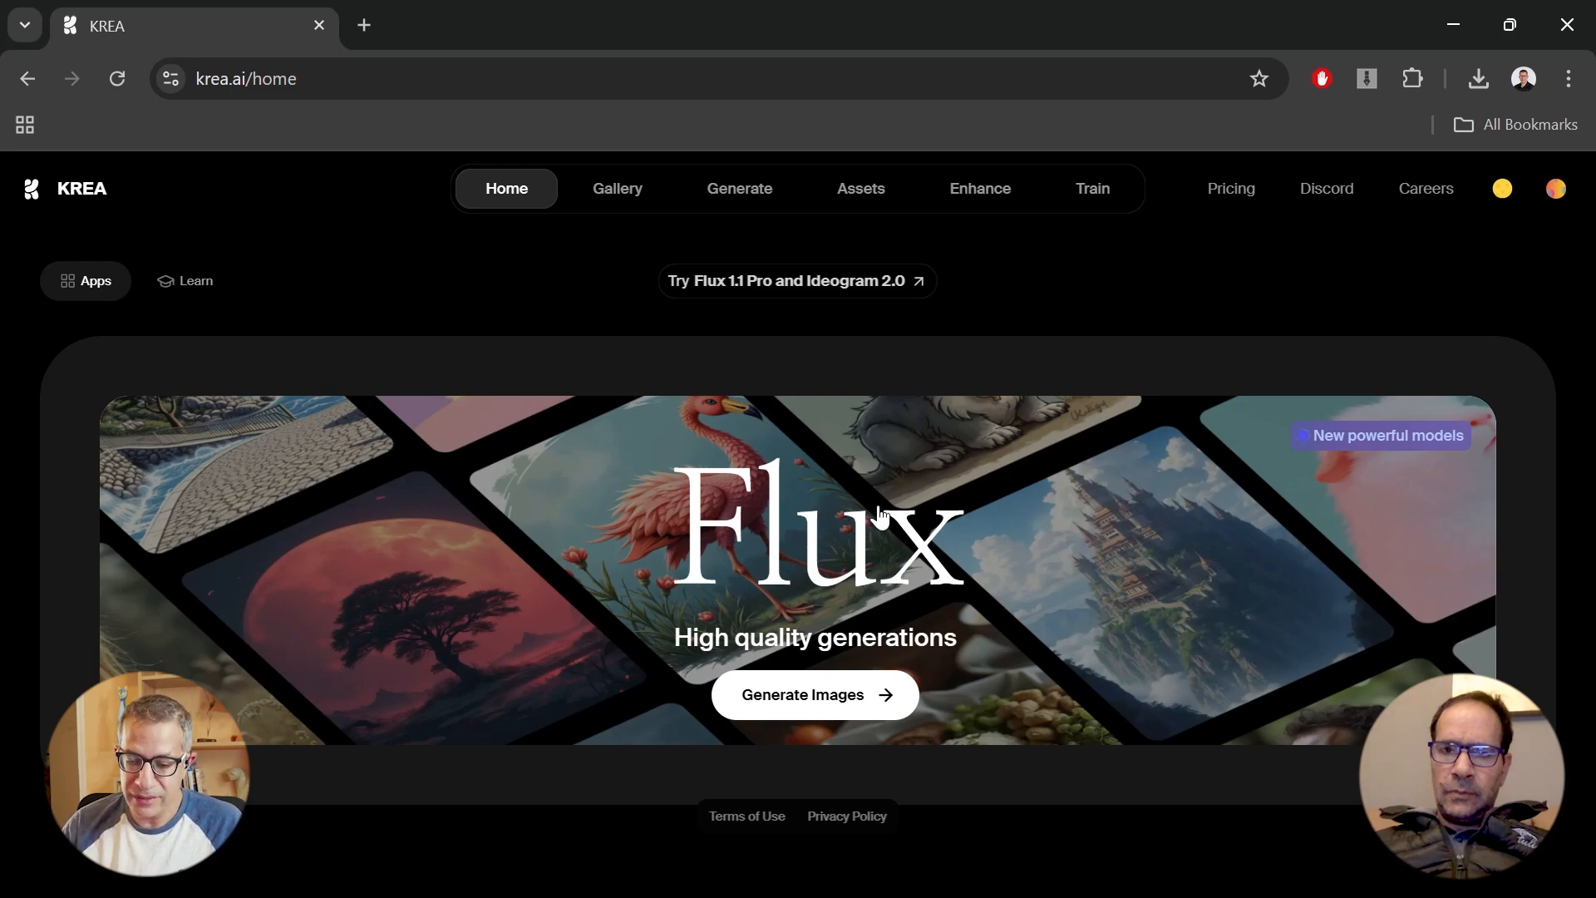
click(643, 199)
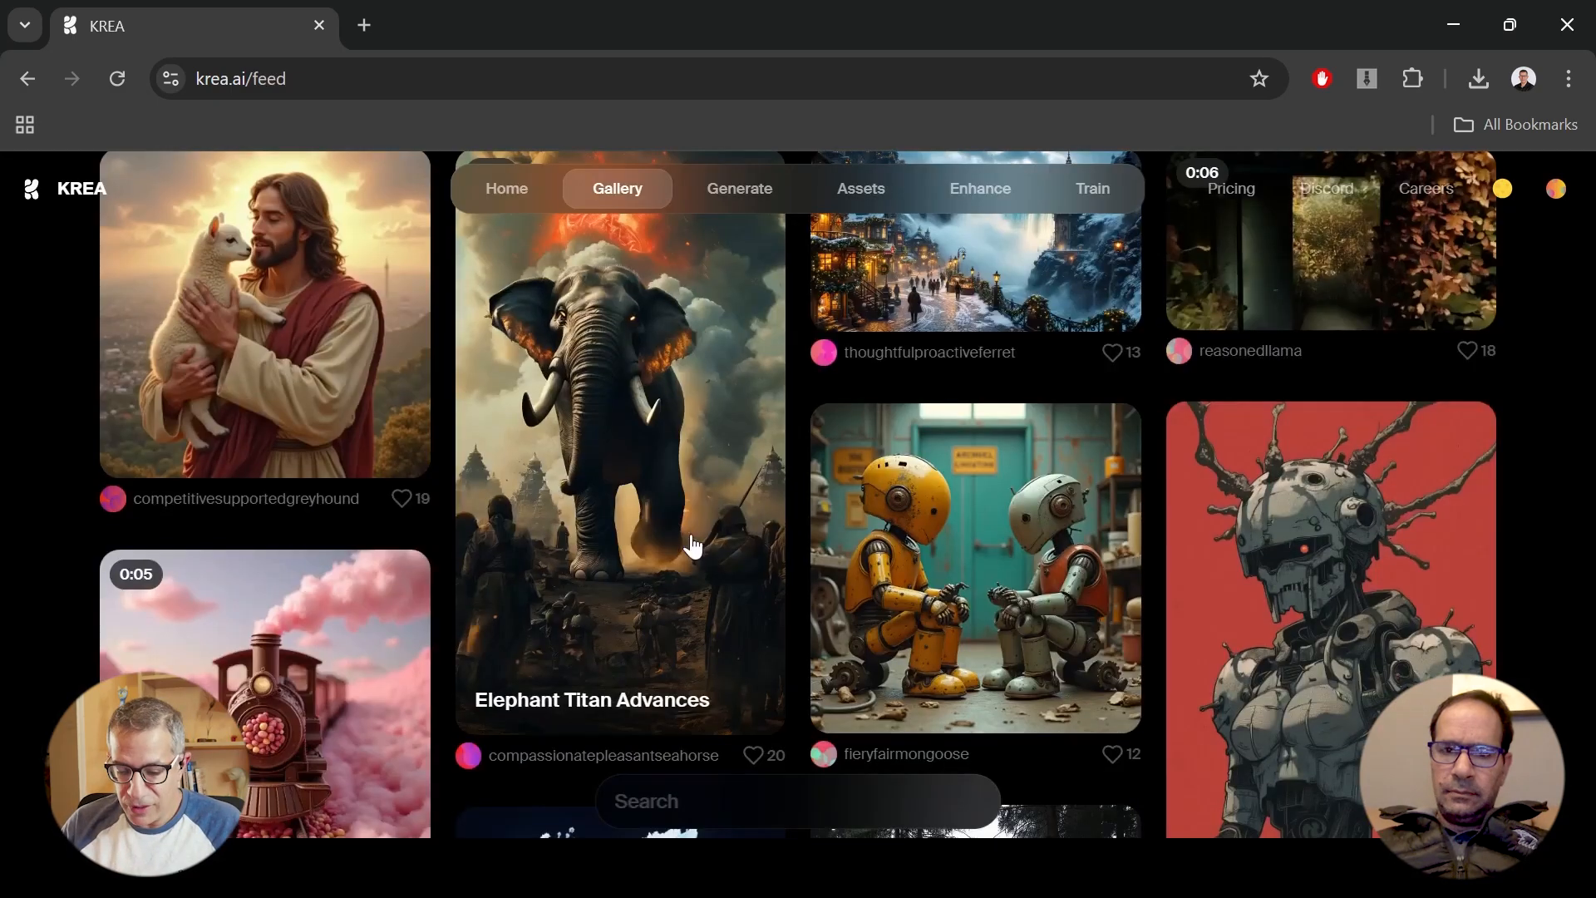
scroll(715, 510, down, 2)
scroll(715, 498, up, 3)
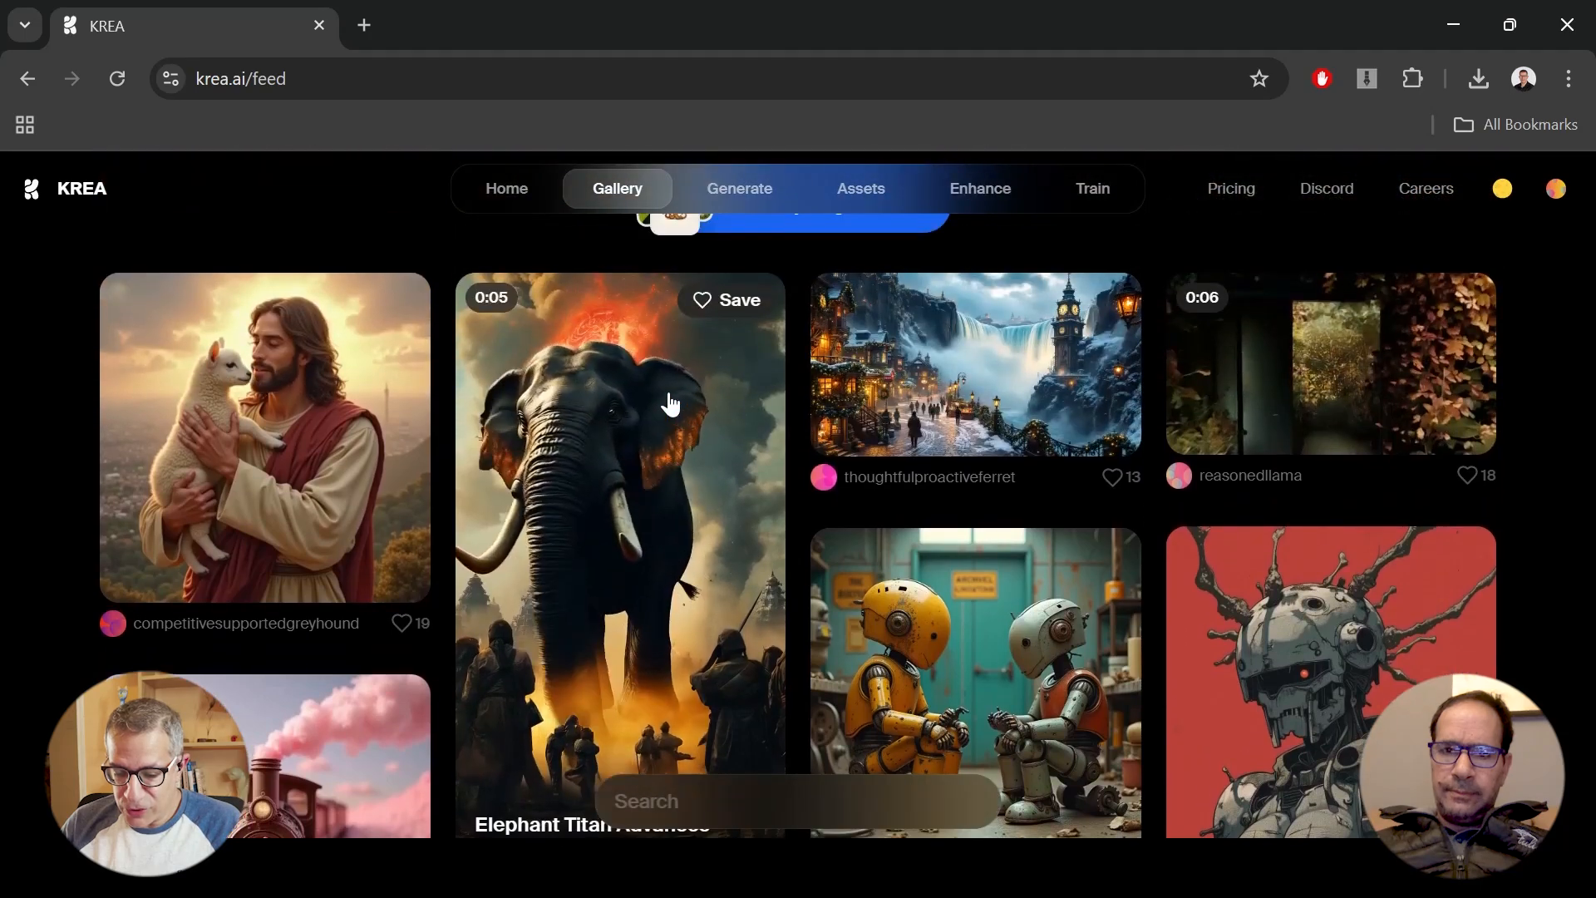
scroll(613, 541, down, 3)
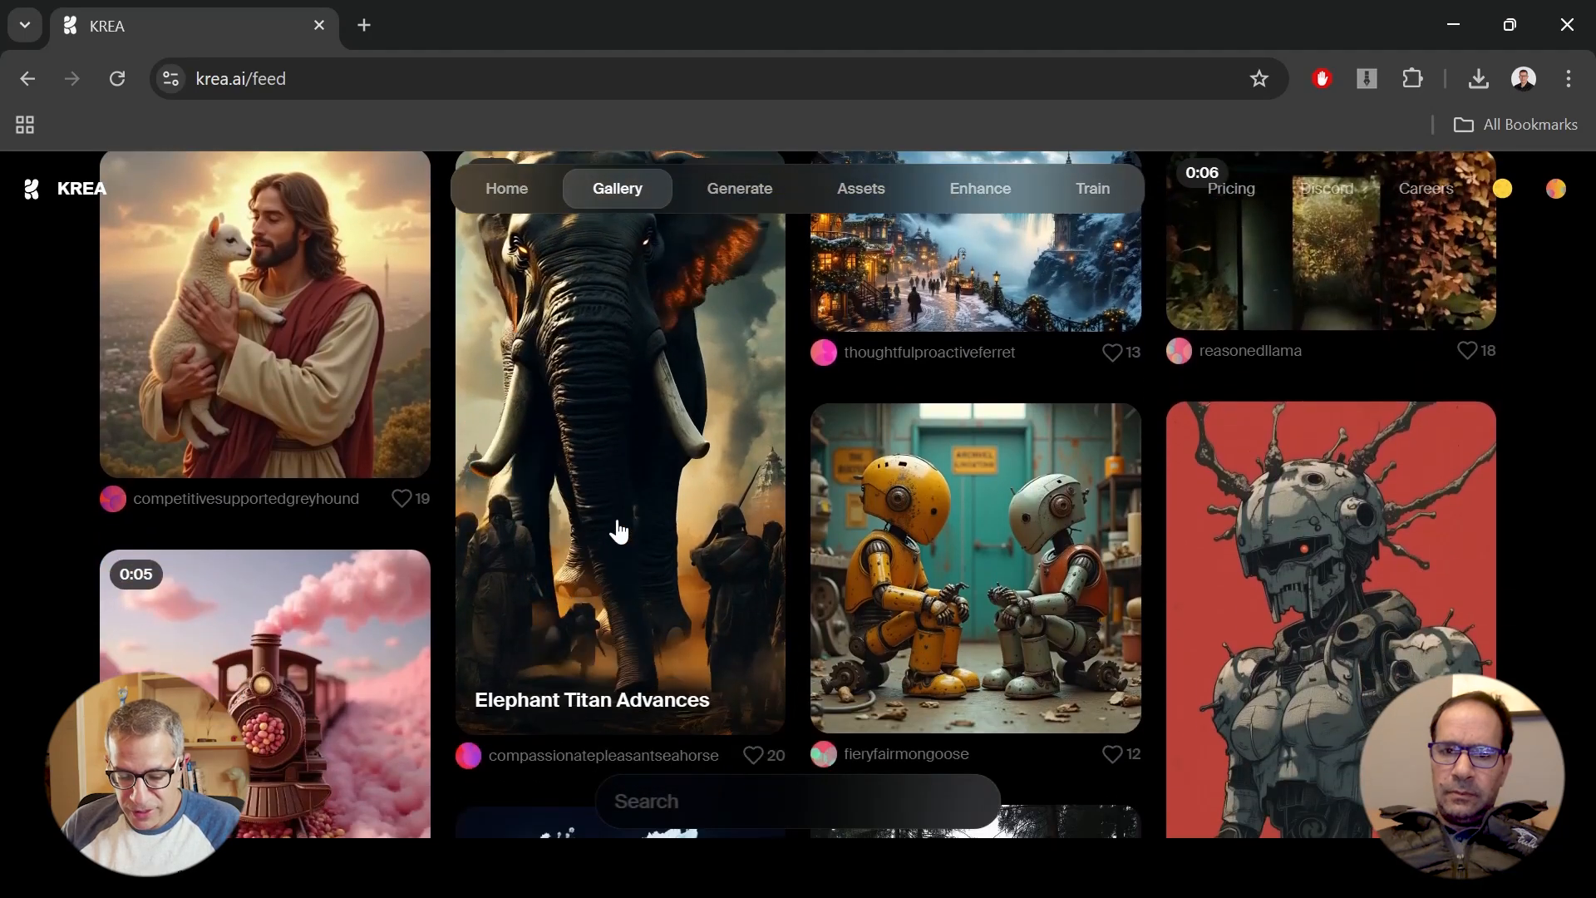
scroll(299, 532, down, 2)
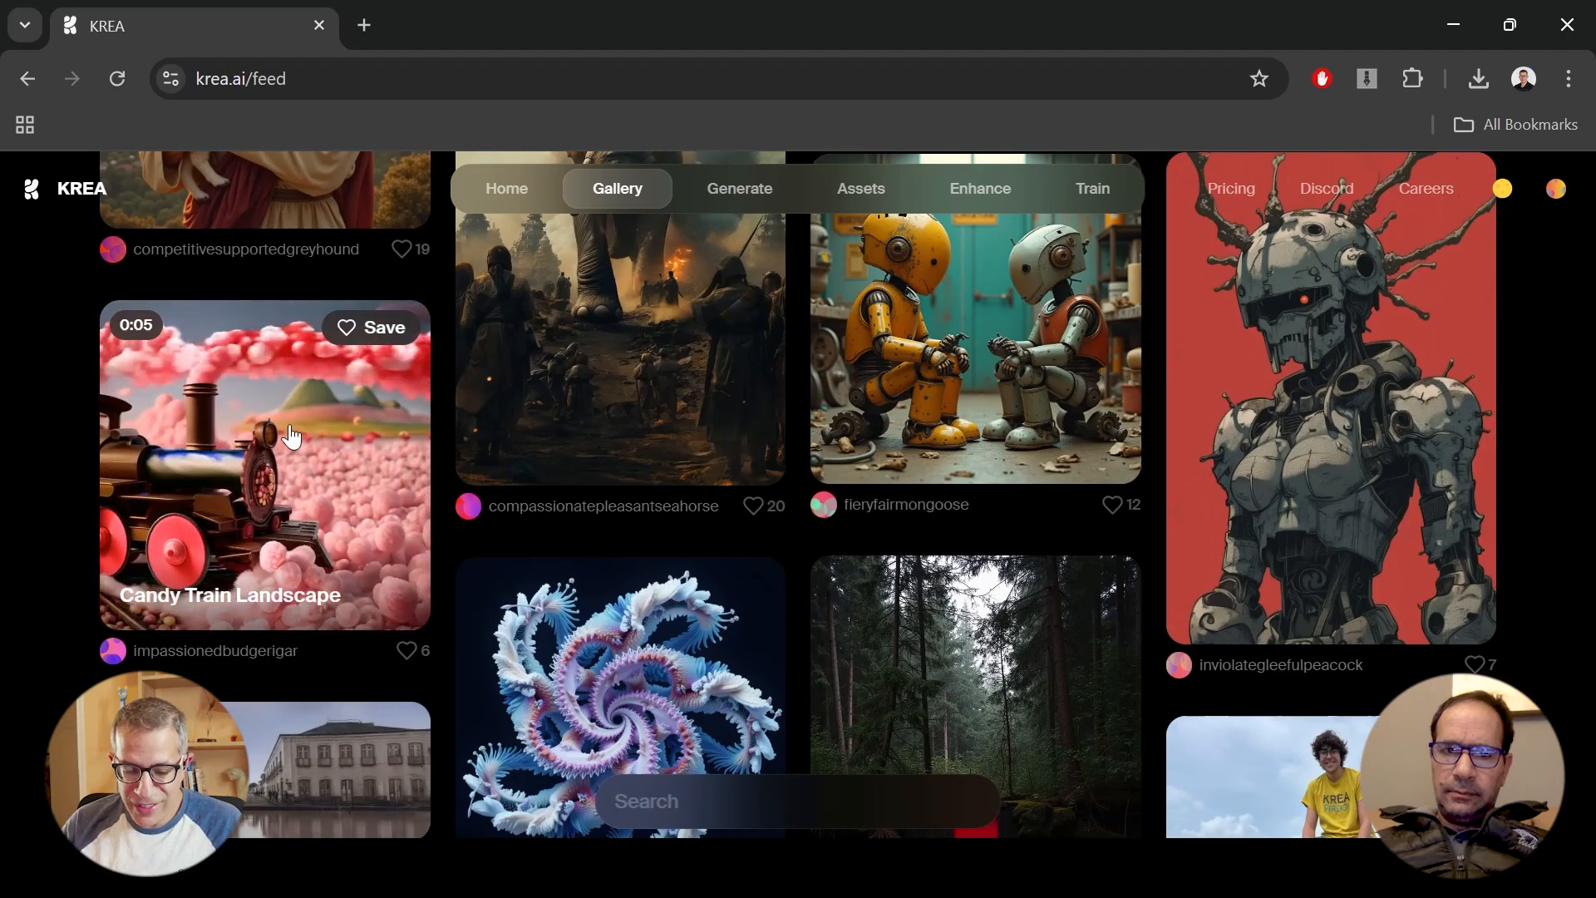
scroll(304, 446, down, 2)
scroll(303, 447, down, 1)
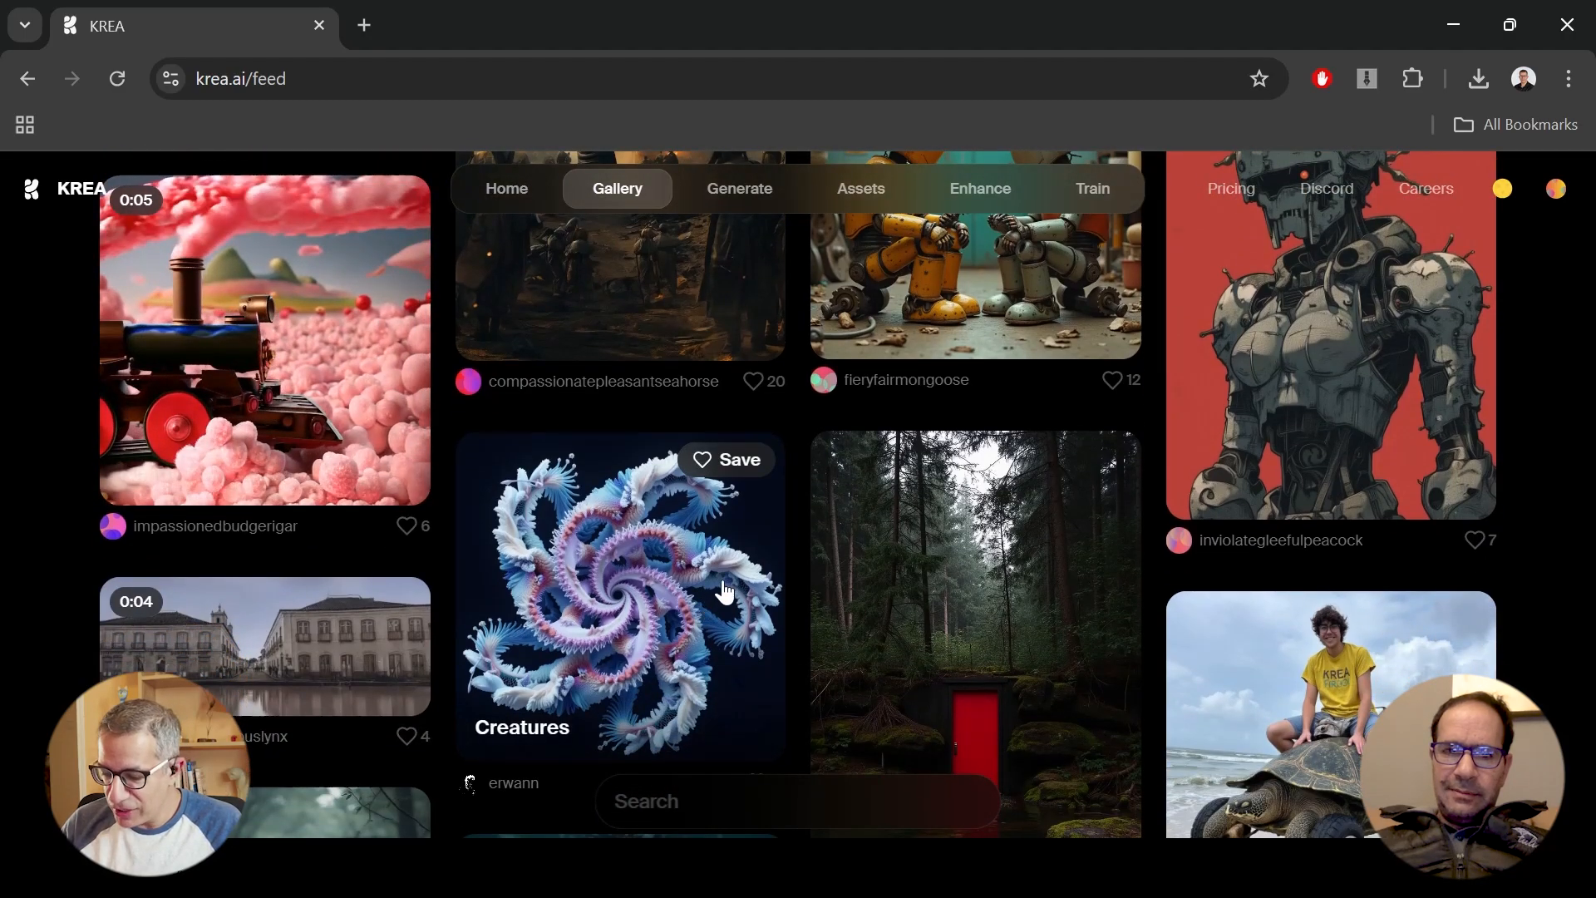
scroll(979, 542, down, 2)
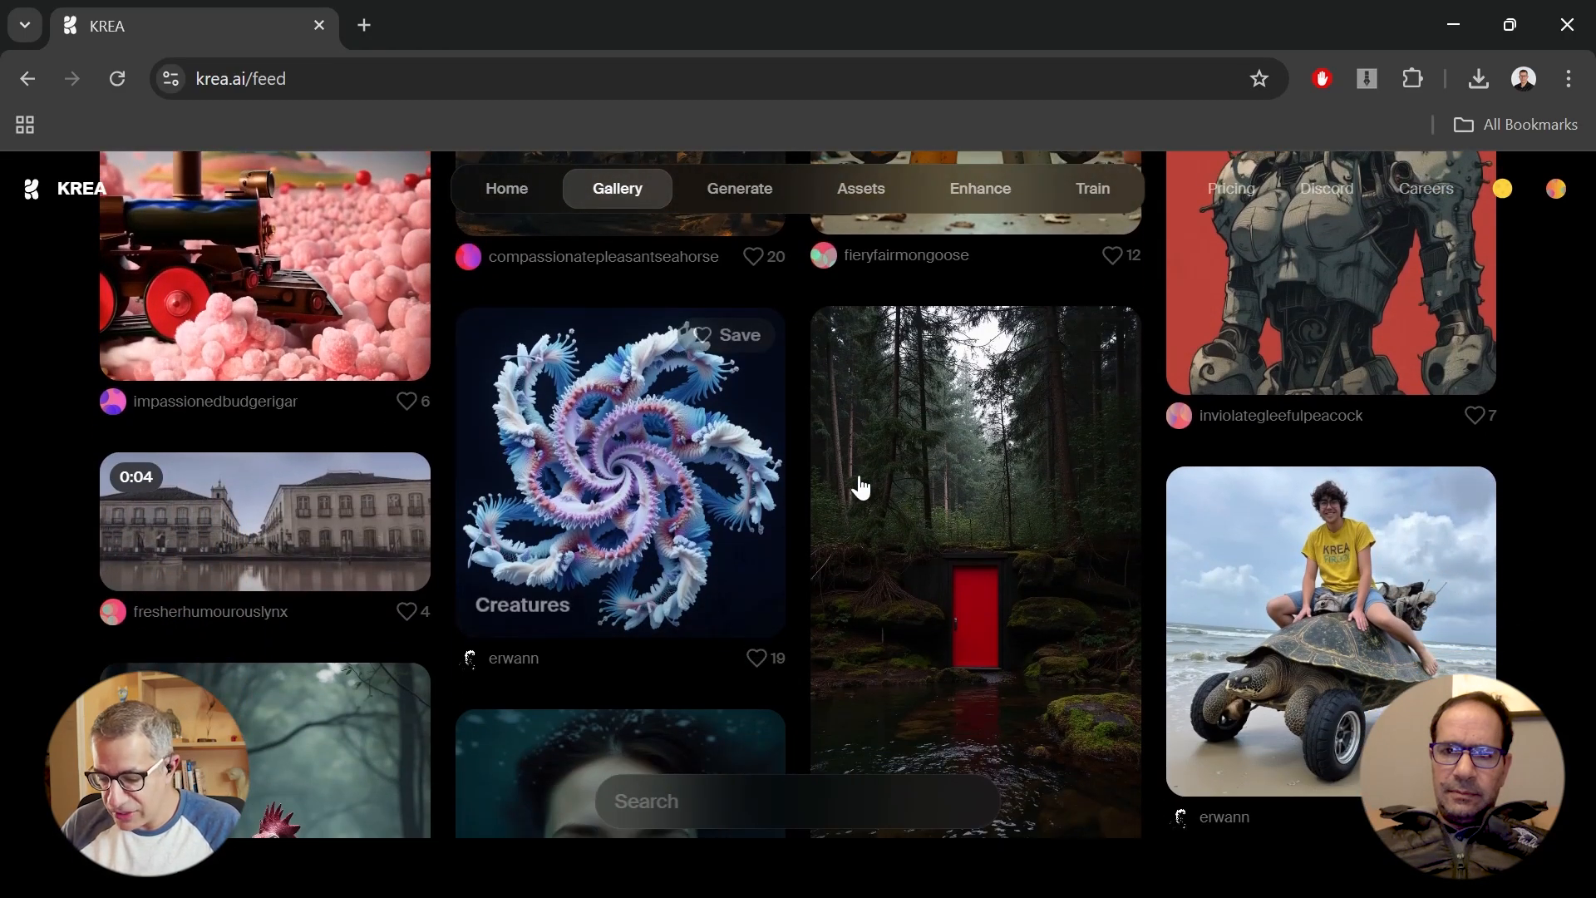
click(971, 453)
mouse_move(595, 471)
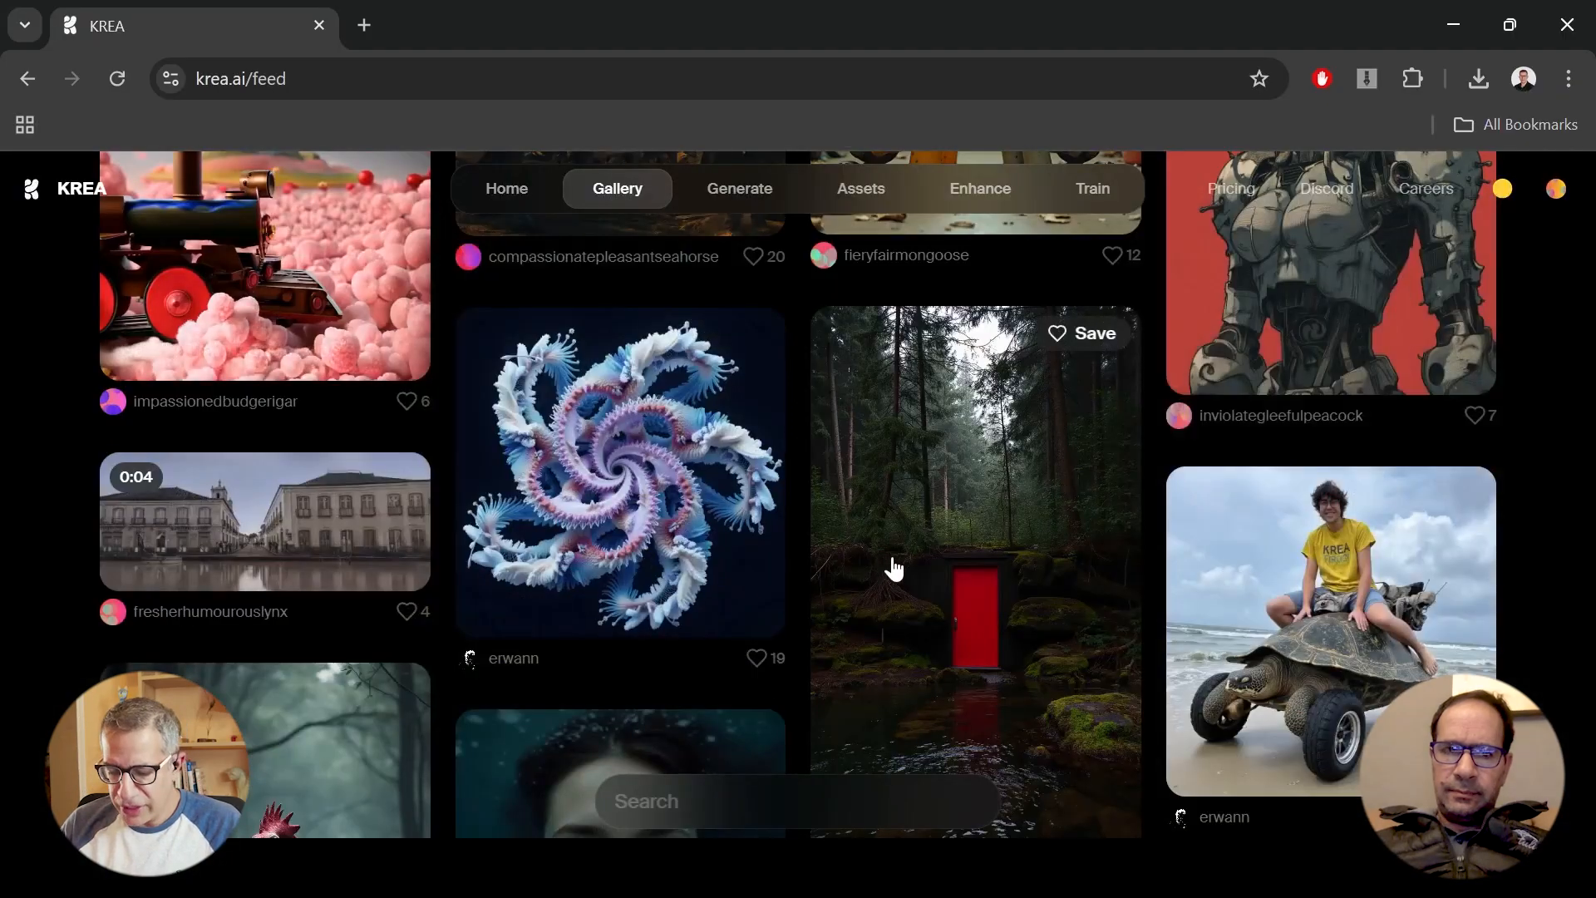
scroll(900, 561, down, 4)
Step: View the details and prompts of the zebra-striped rooster image, close it and return to the start of the Gallery
click(242, 432)
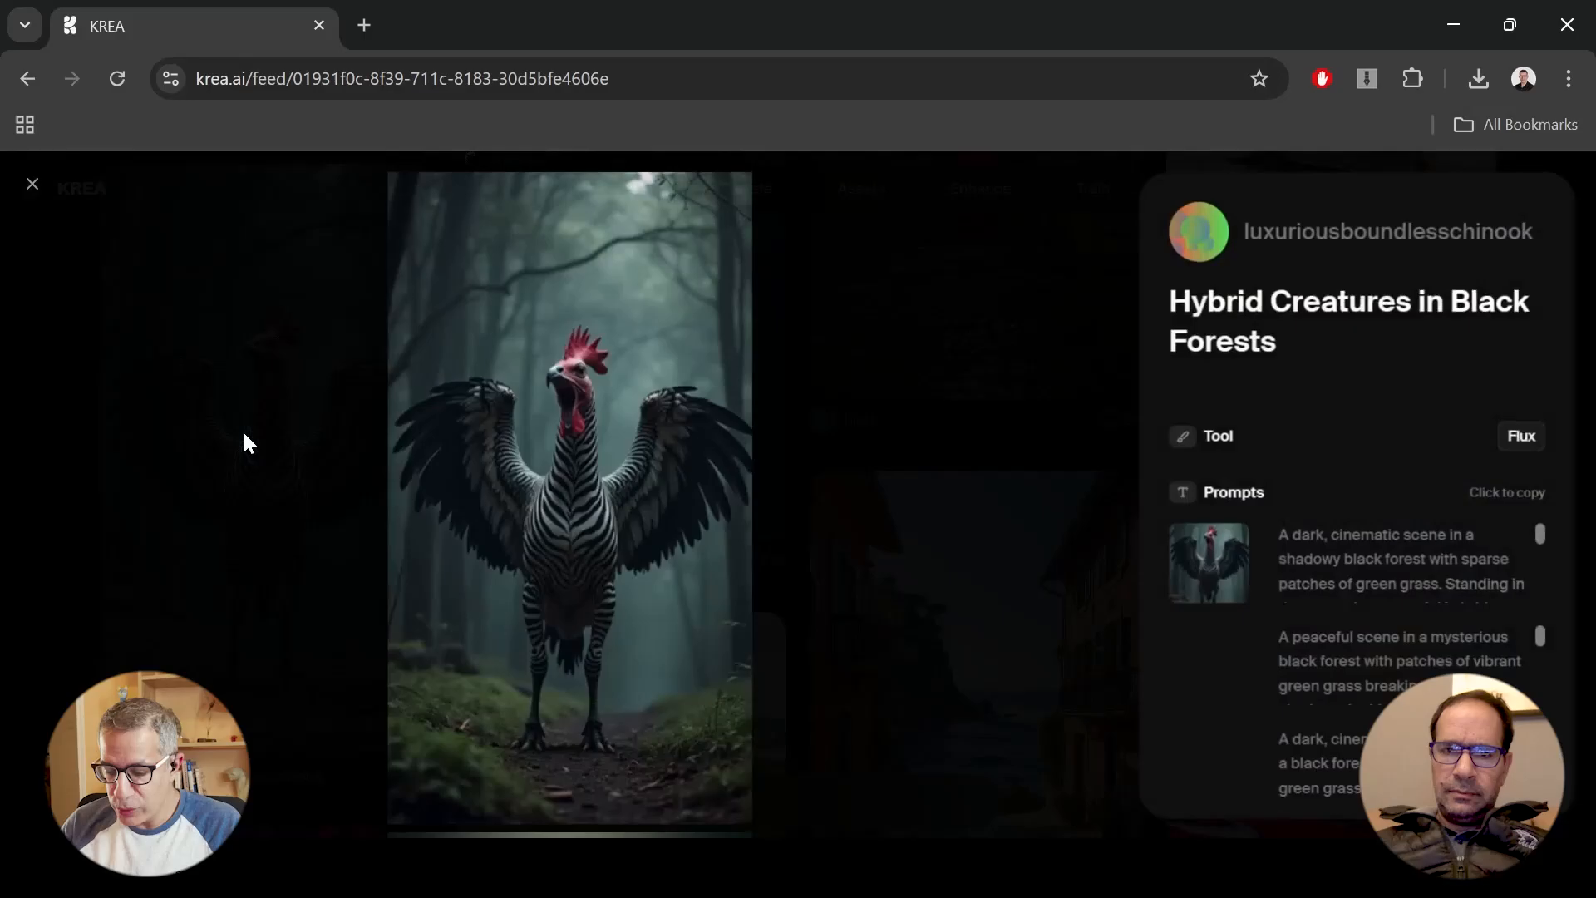
key(Escape)
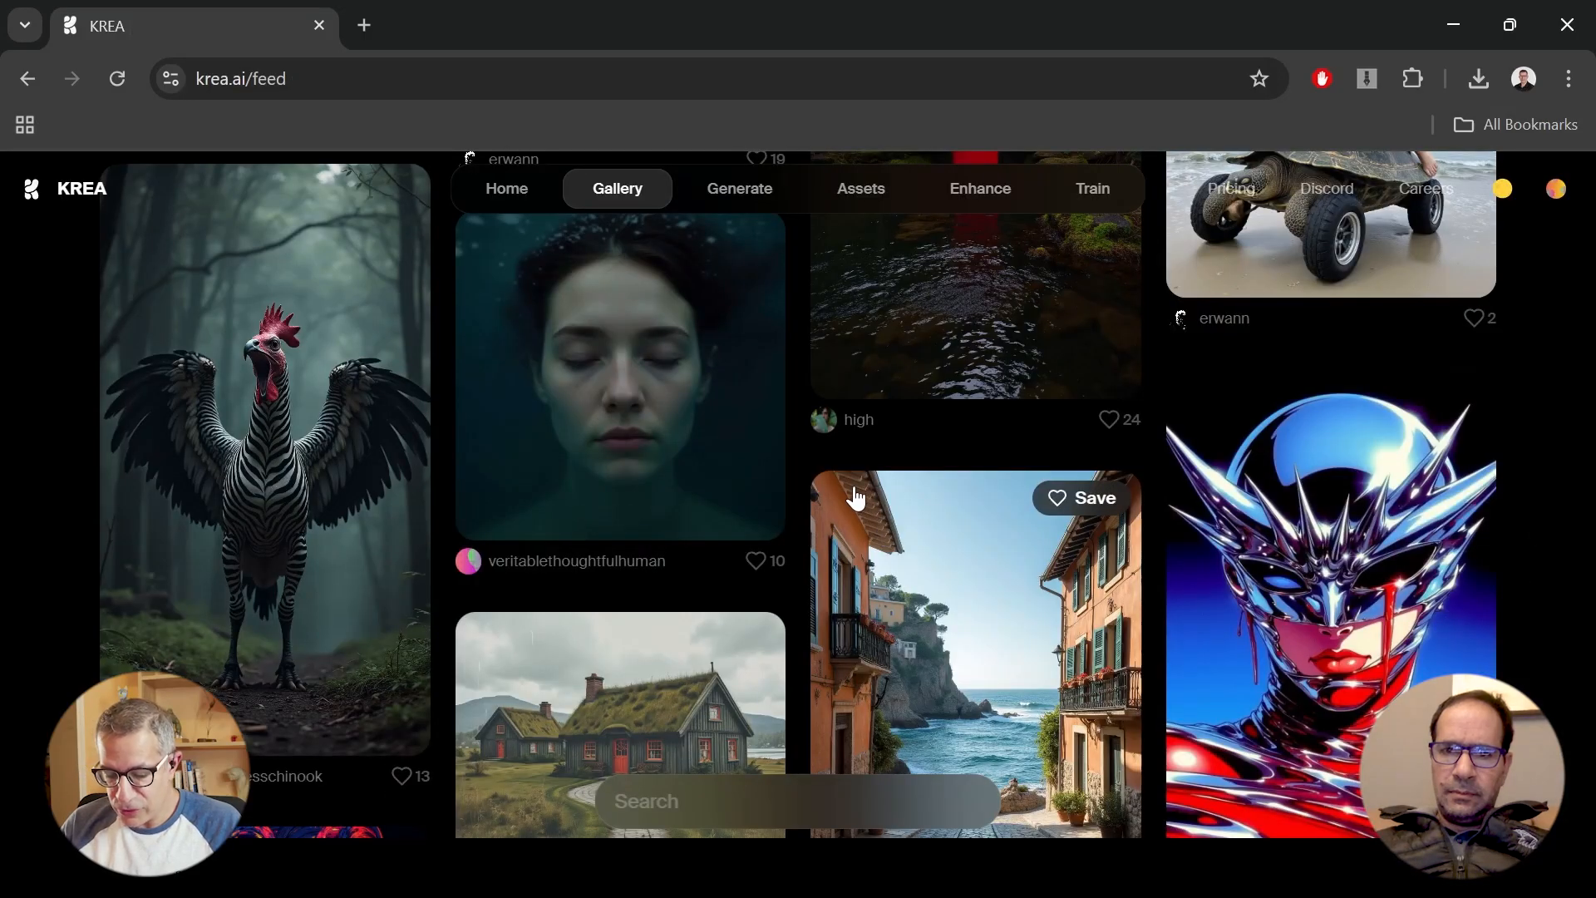
scroll(781, 488, down, 3)
scroll(782, 489, up, 10)
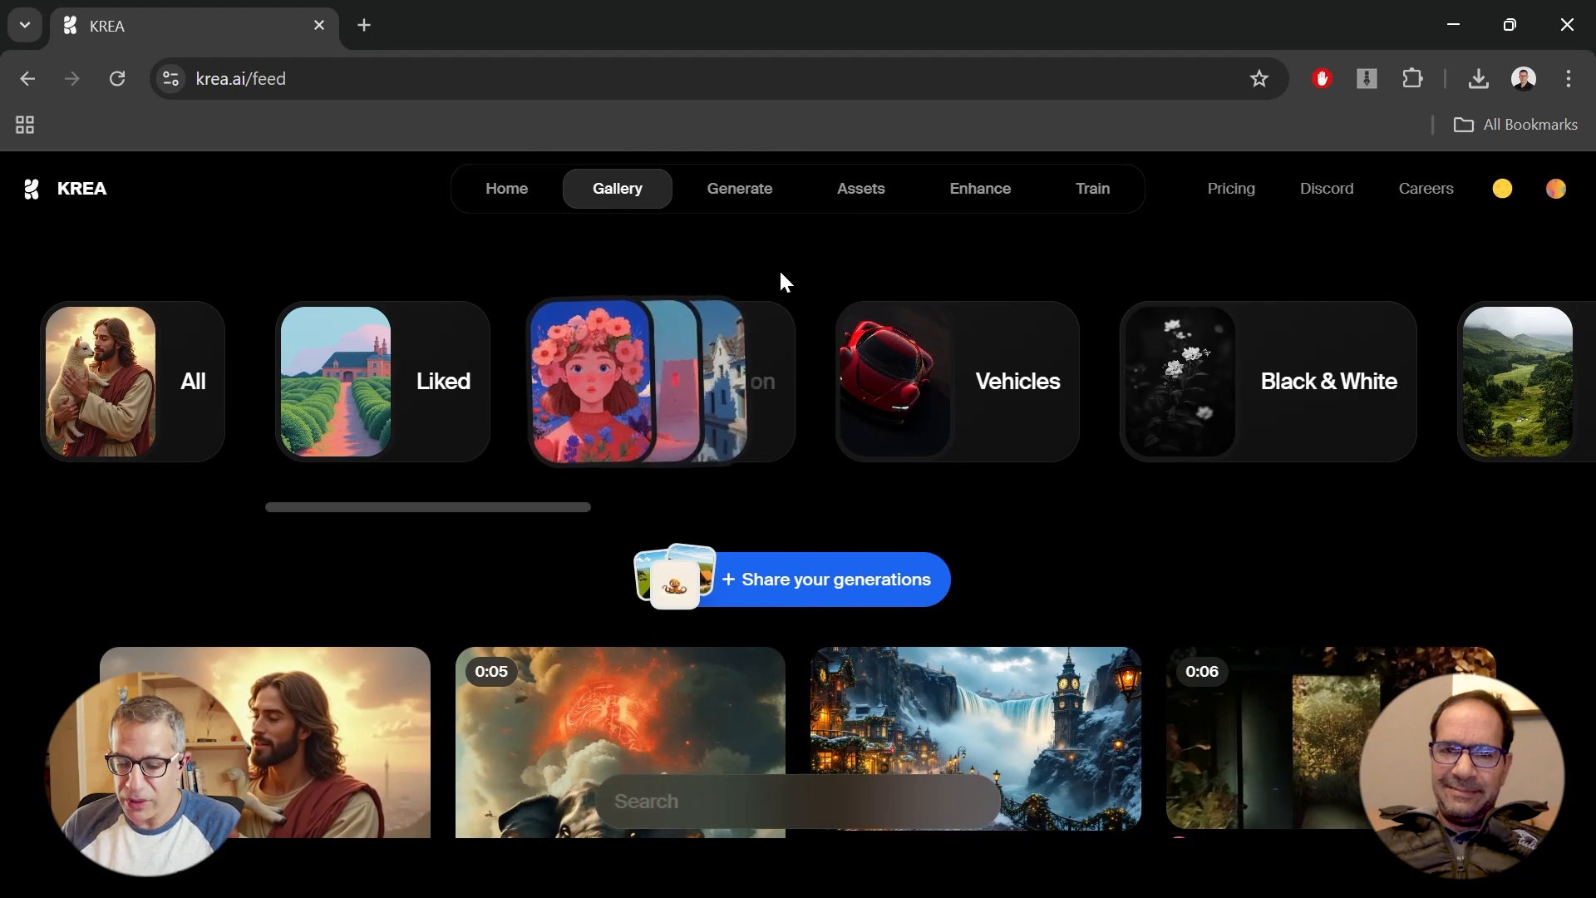
Step: Review the previously generated images stored by date in Assets
click(756, 190)
click(876, 207)
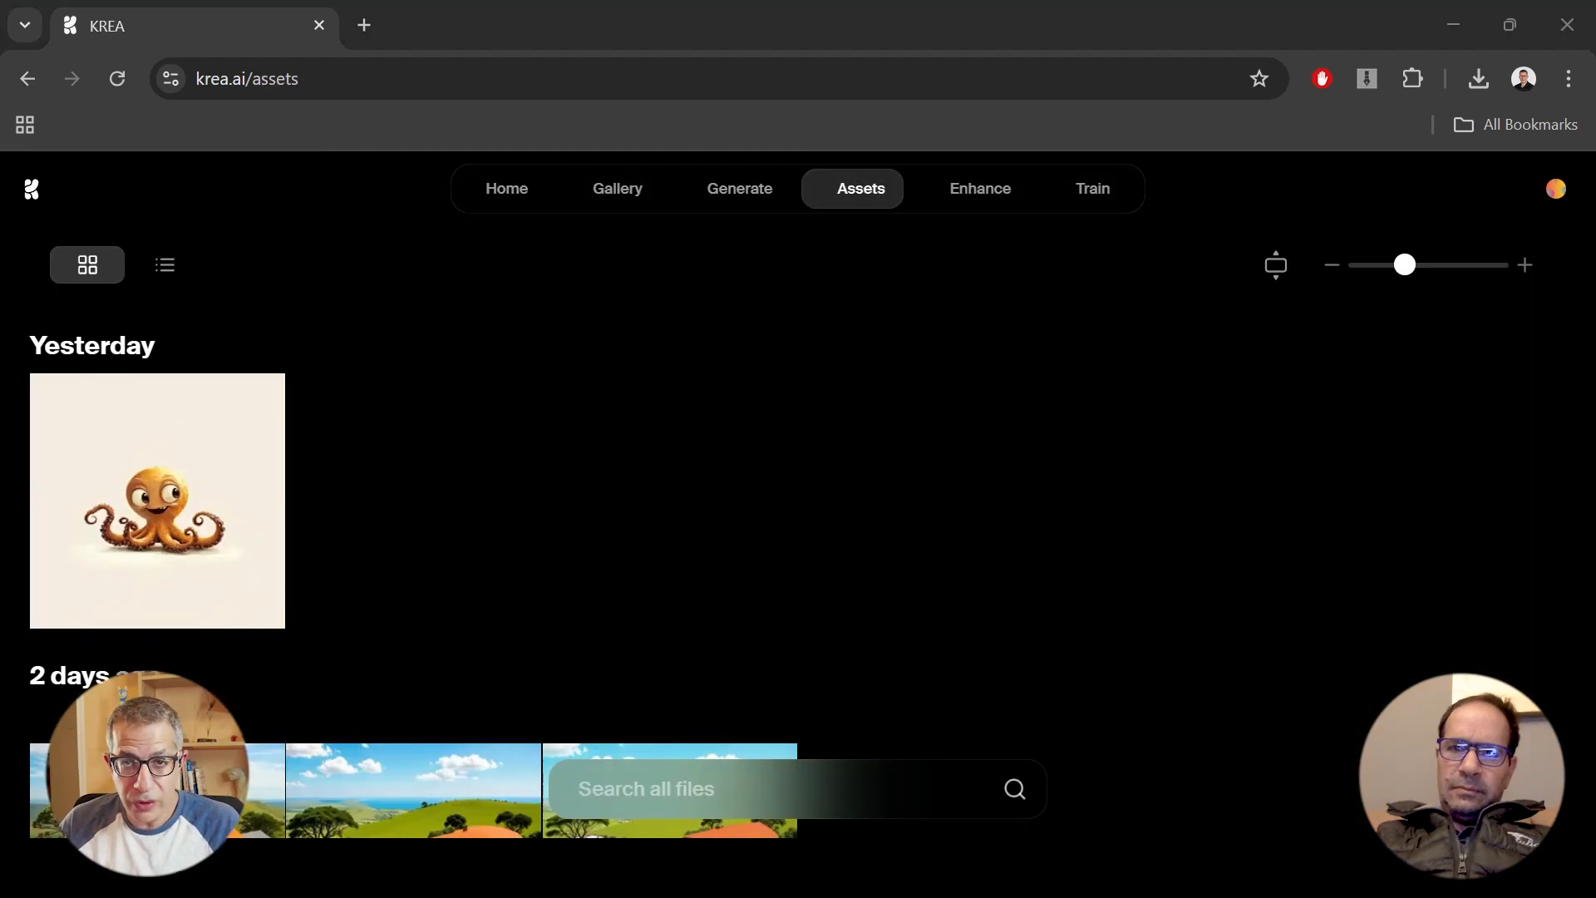
scroll(798, 499, down, 9)
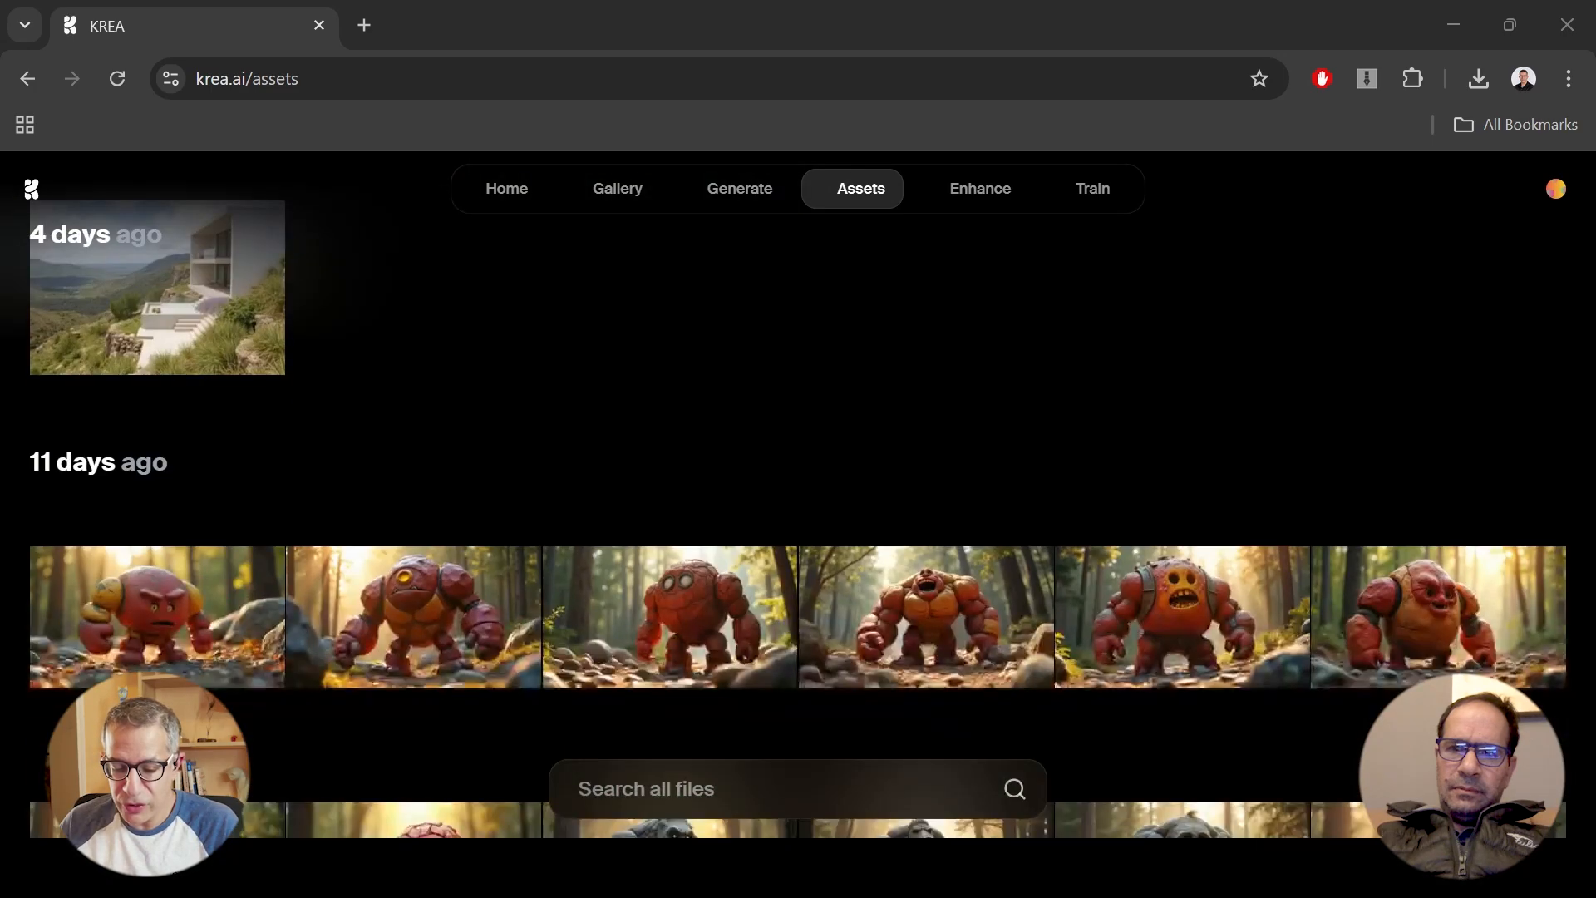
scroll(798, 498, down, 3)
scroll(798, 499, up, 3)
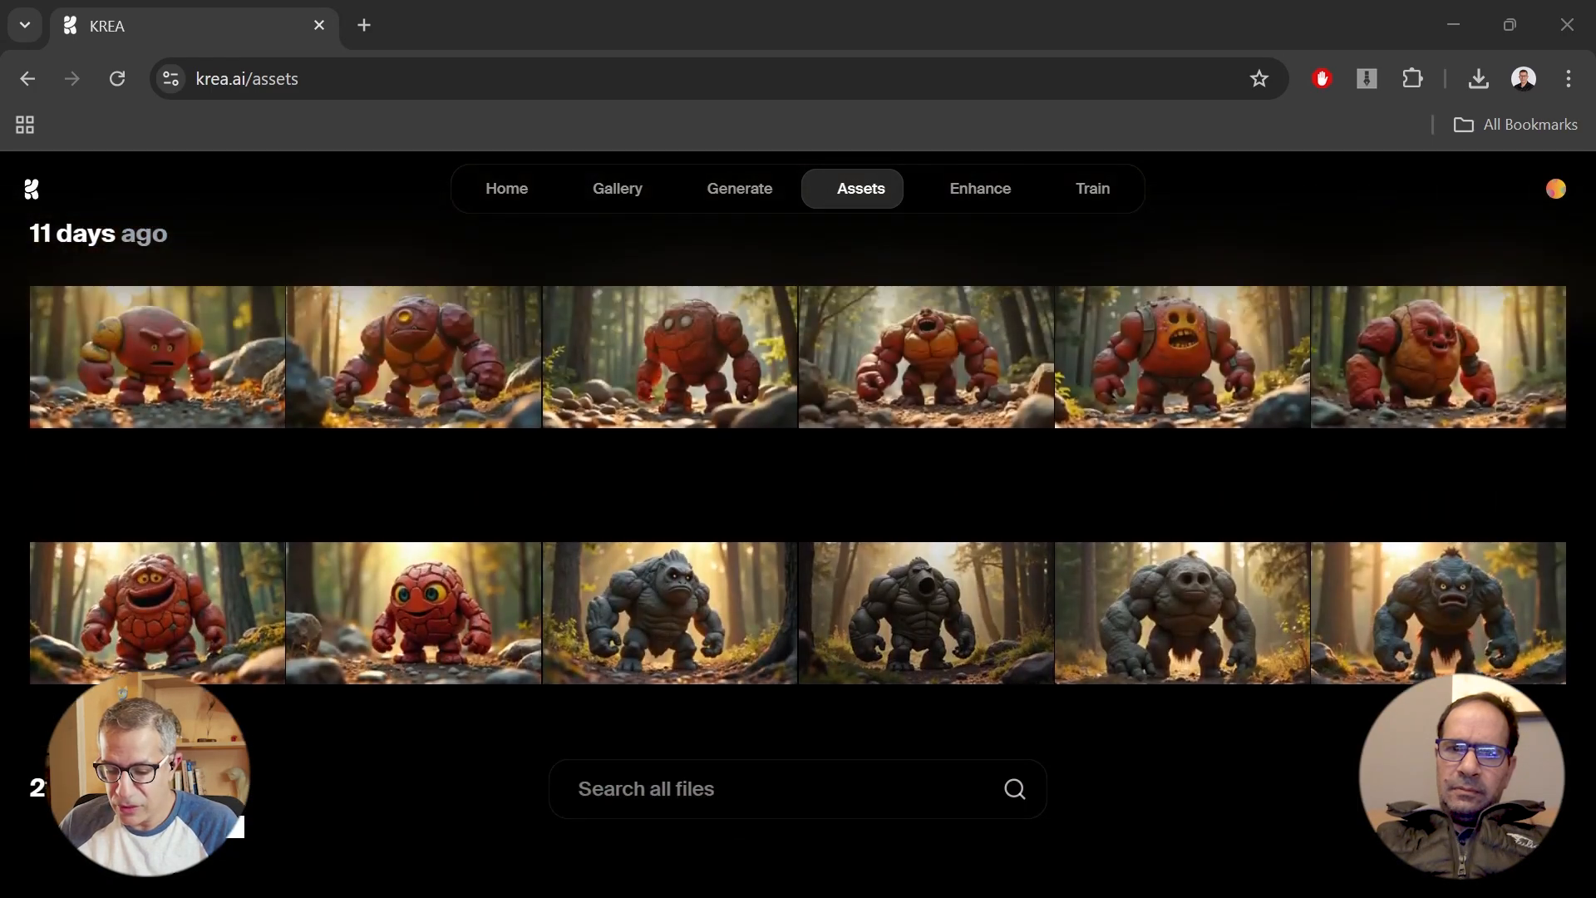
scroll(798, 499, down, 3)
scroll(798, 499, up, 2)
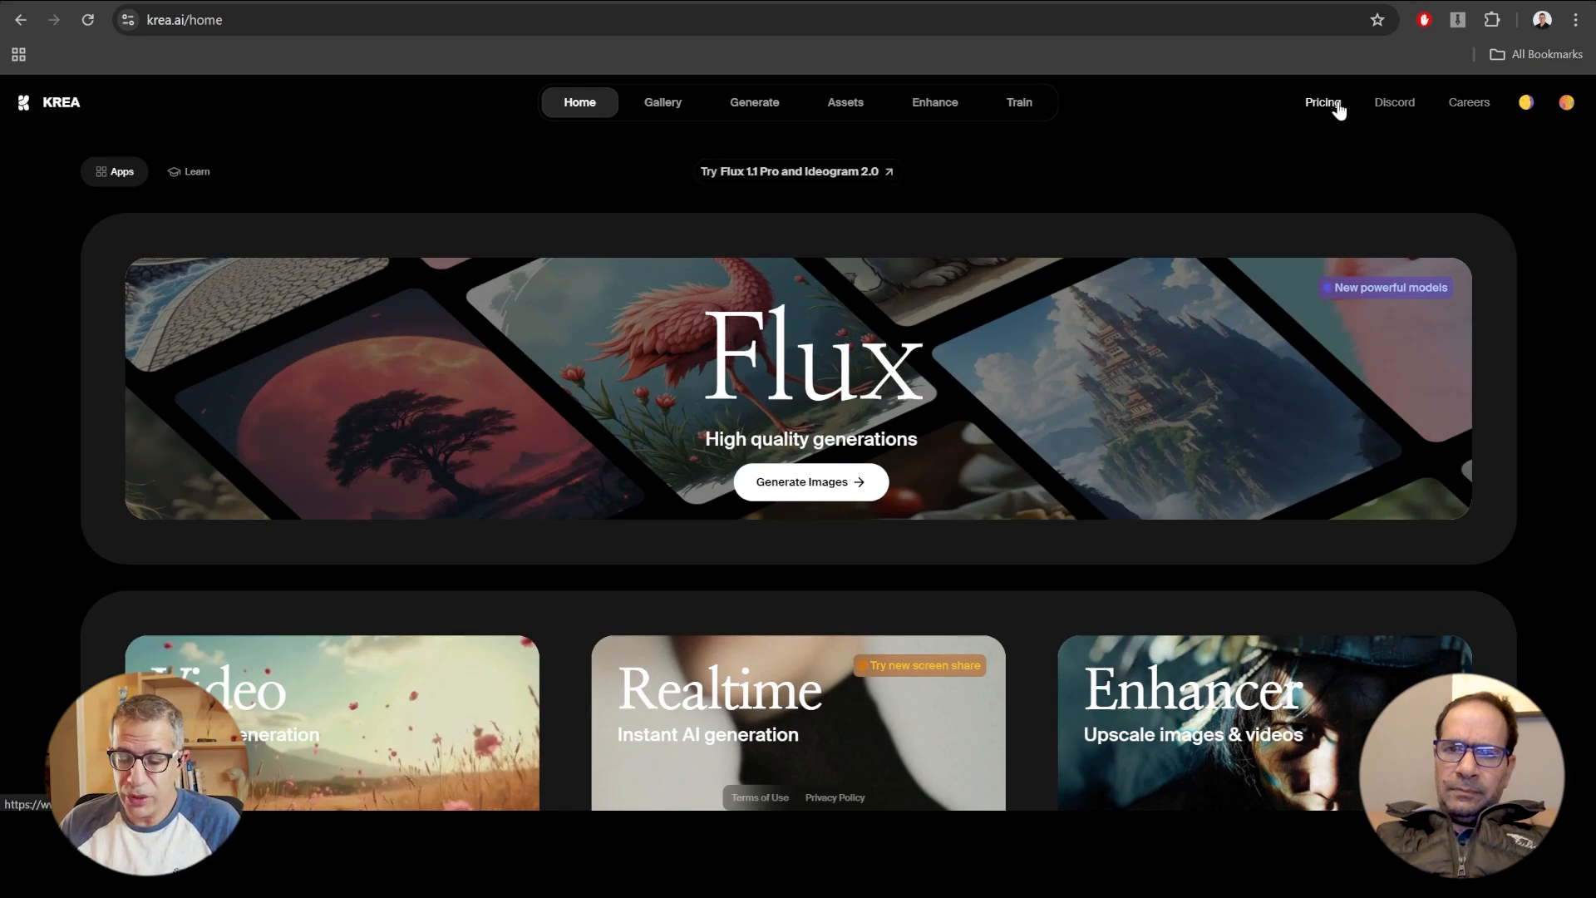
Step: Open the Realtime instant AI generation editor from the home page
click(1338, 107)
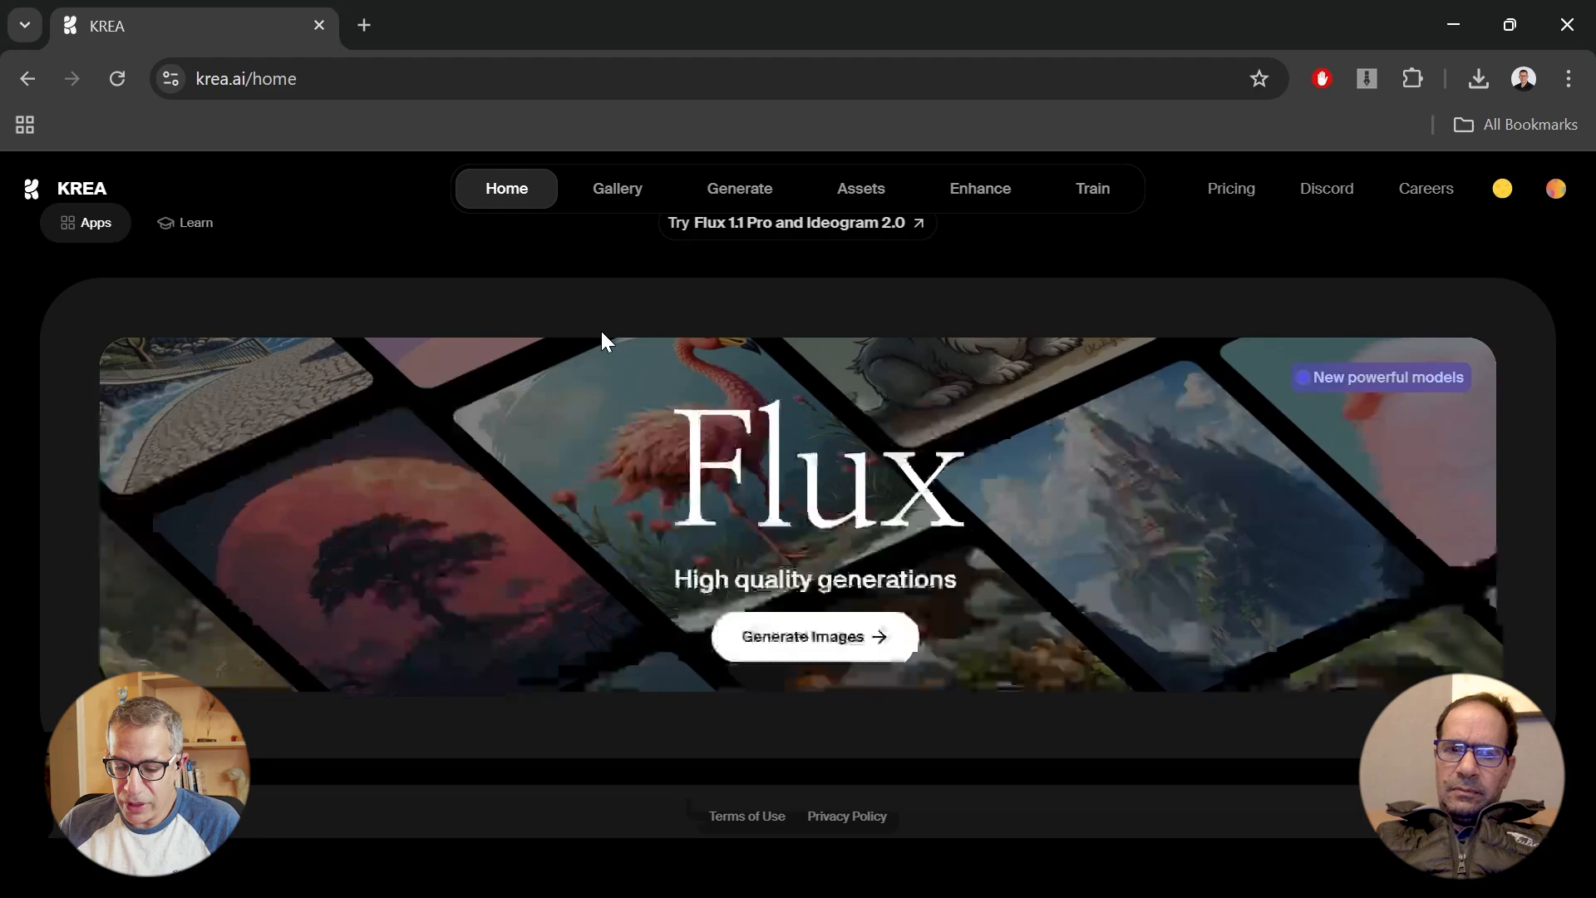
scroll(602, 332, down, 5)
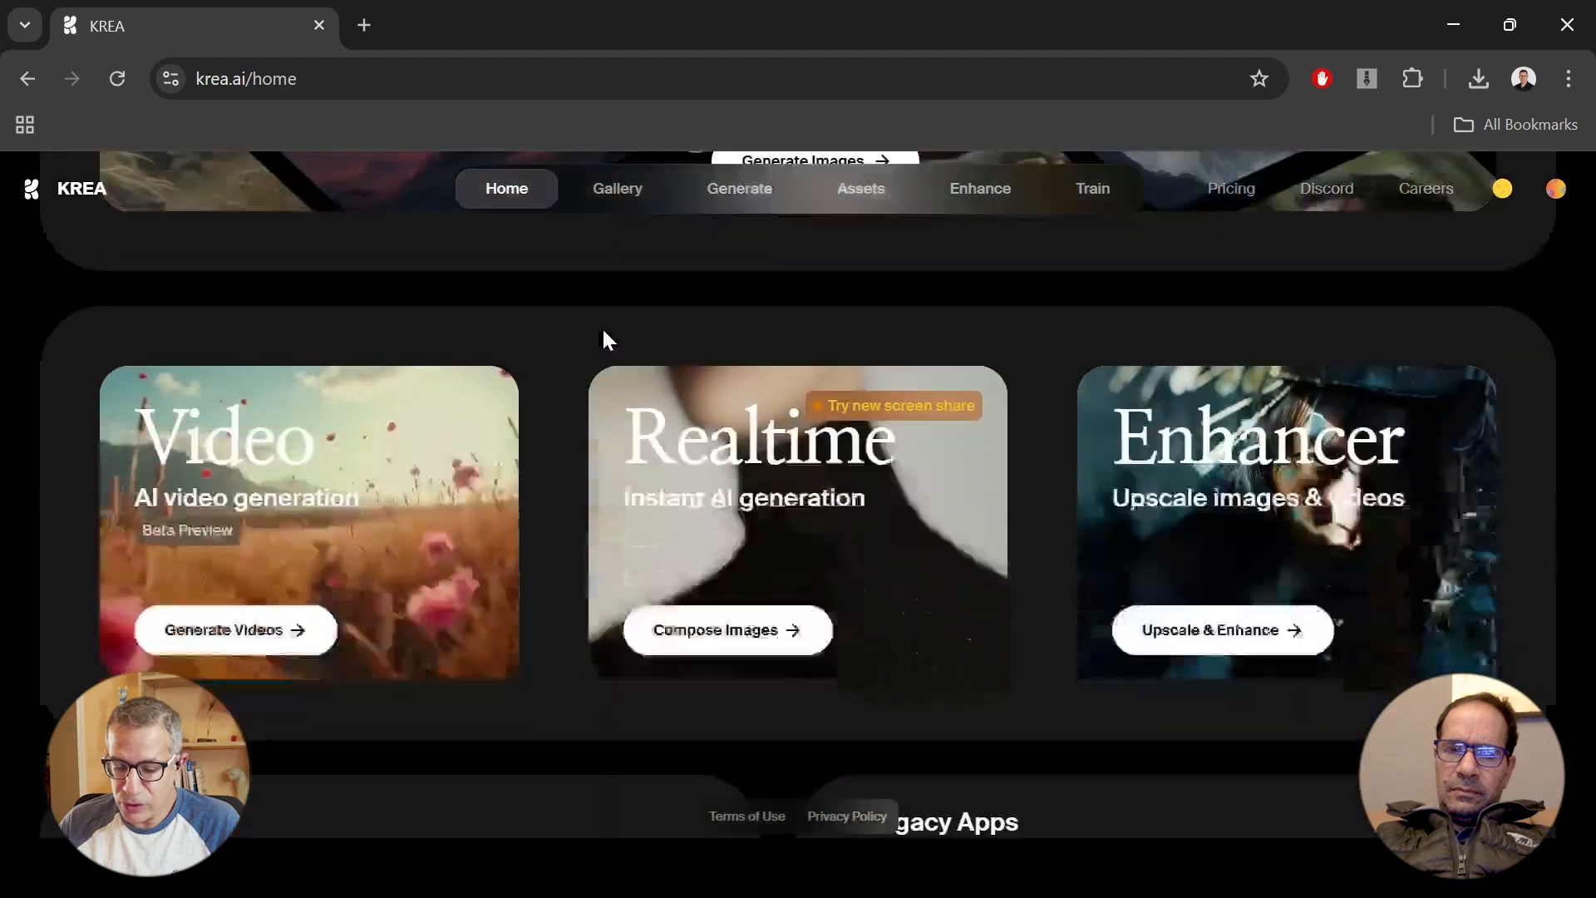
click(766, 388)
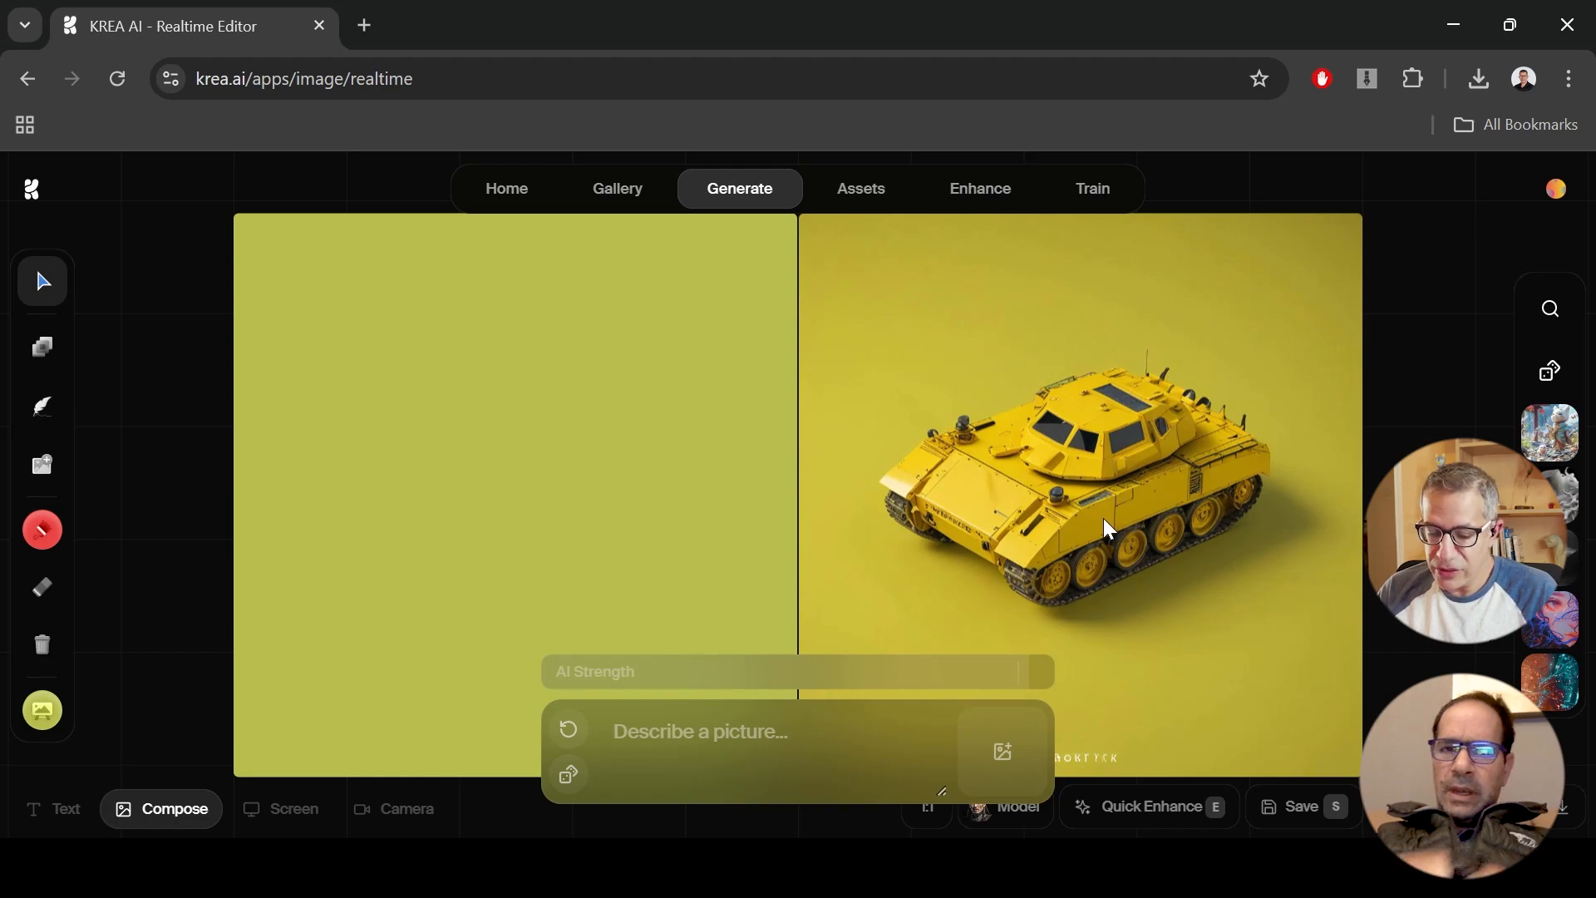
click(656, 740)
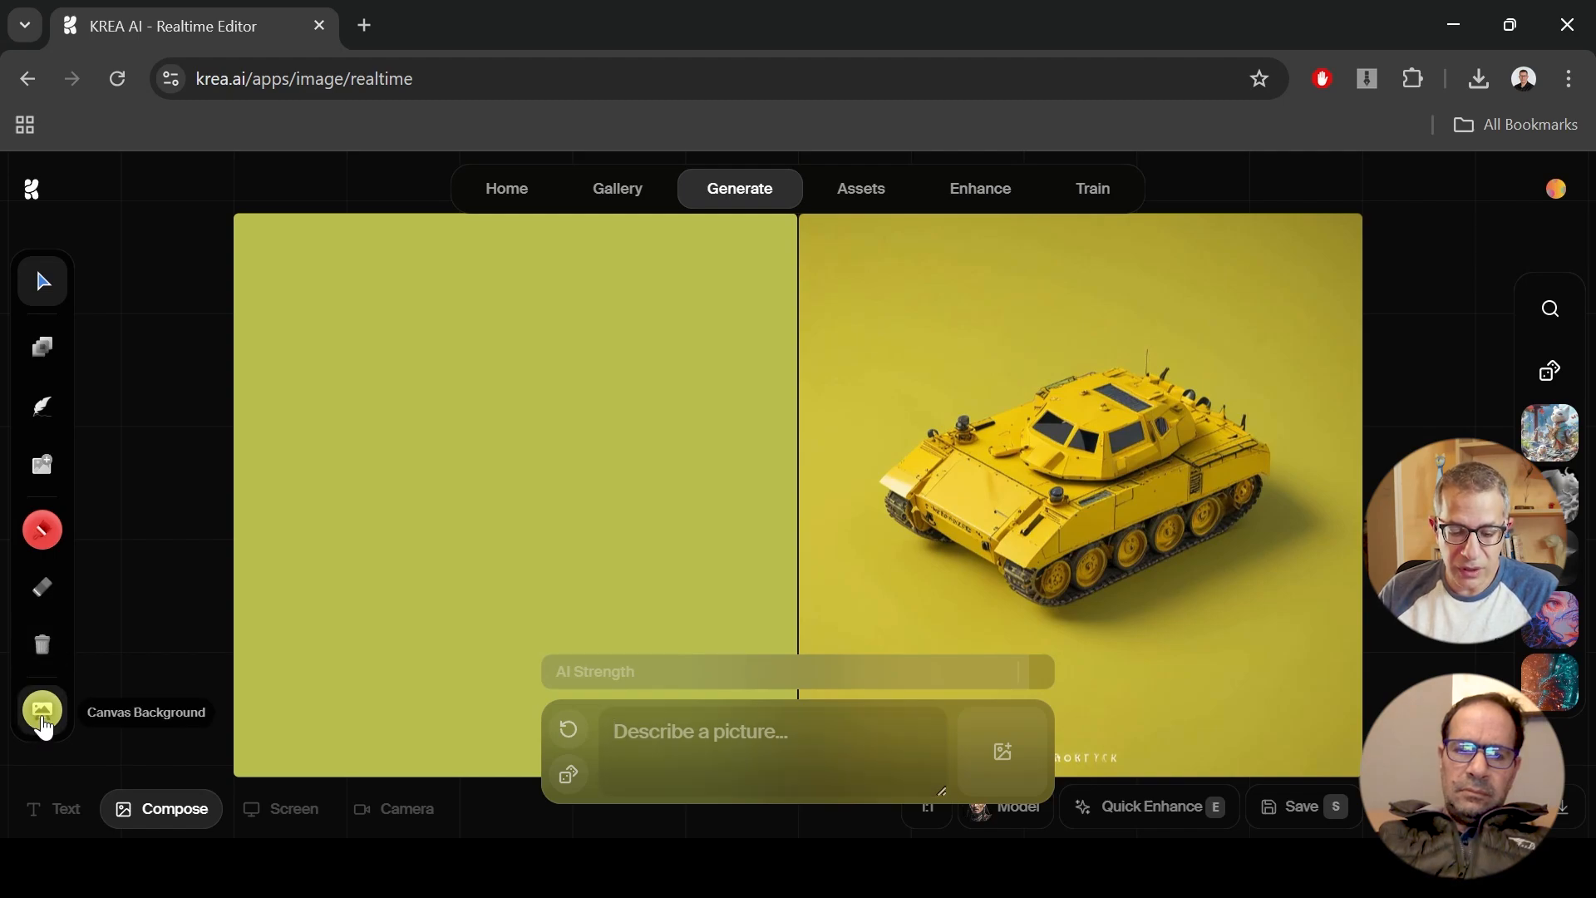
Step: Change the canvas background color to green and return to the selection tool
click(44, 723)
click(232, 636)
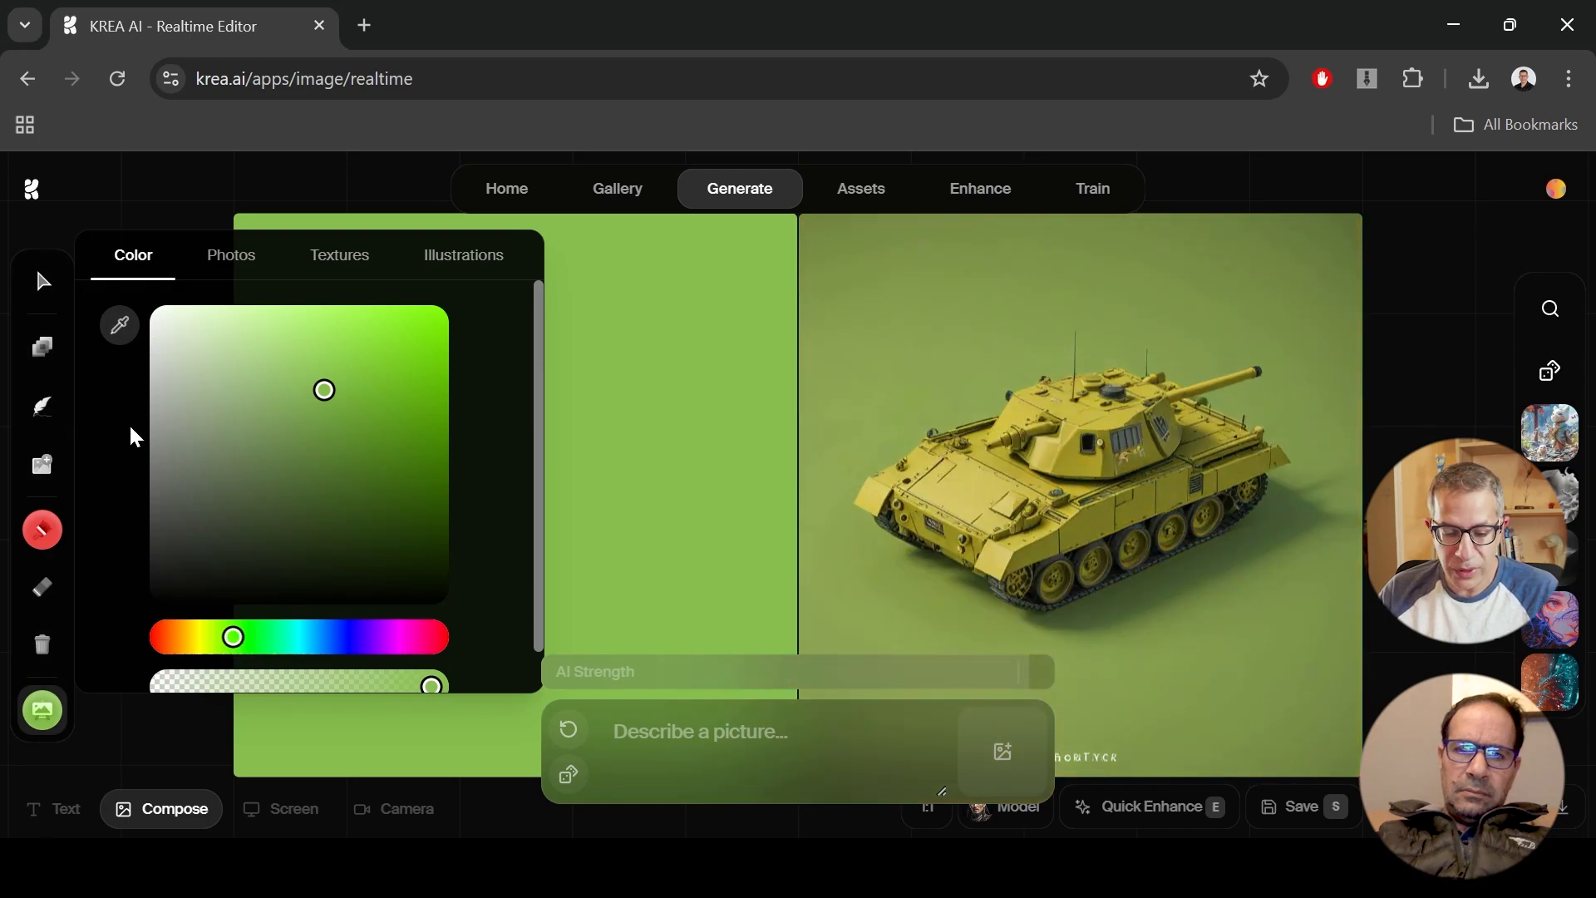
click(39, 282)
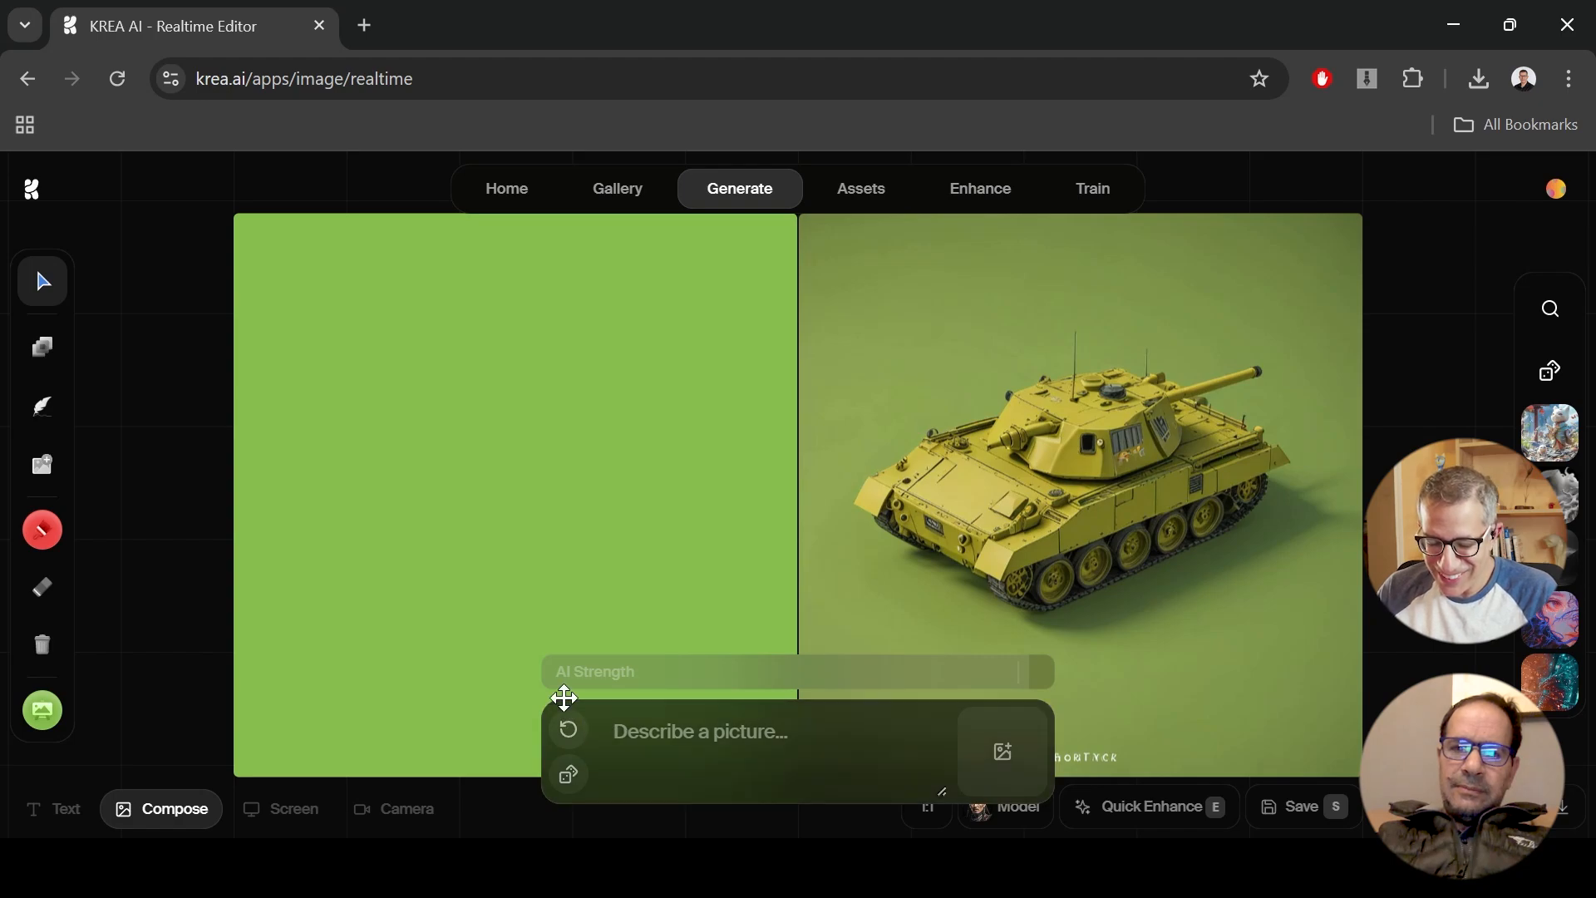
Step: Reposition the floating prompt box and lower the AI Strength
drag(560, 698, 312, 680)
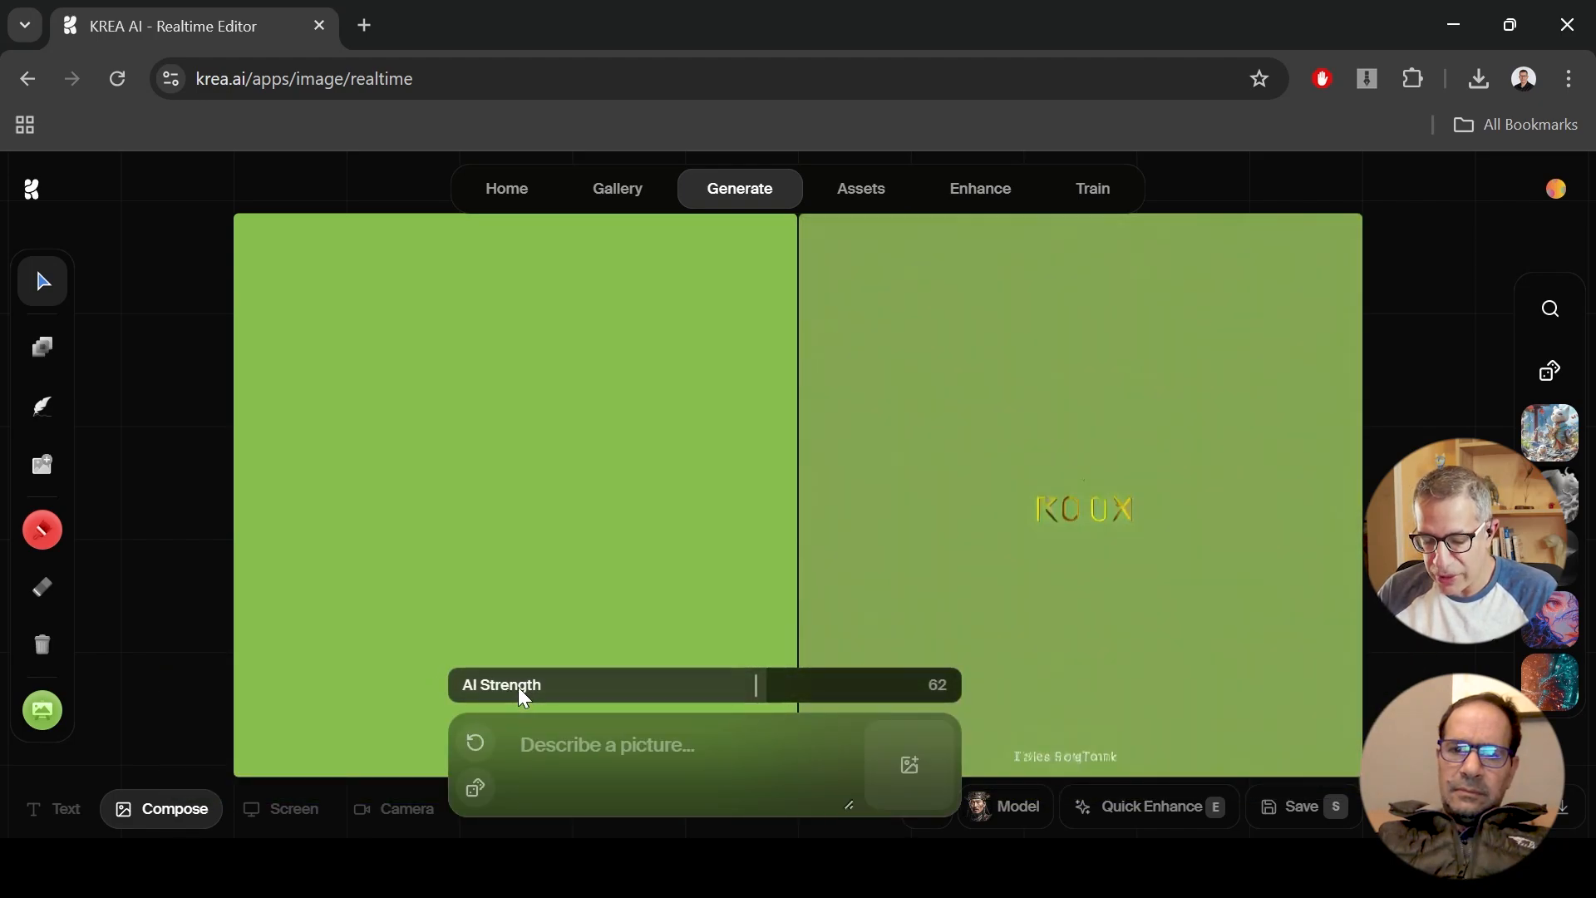
click(523, 695)
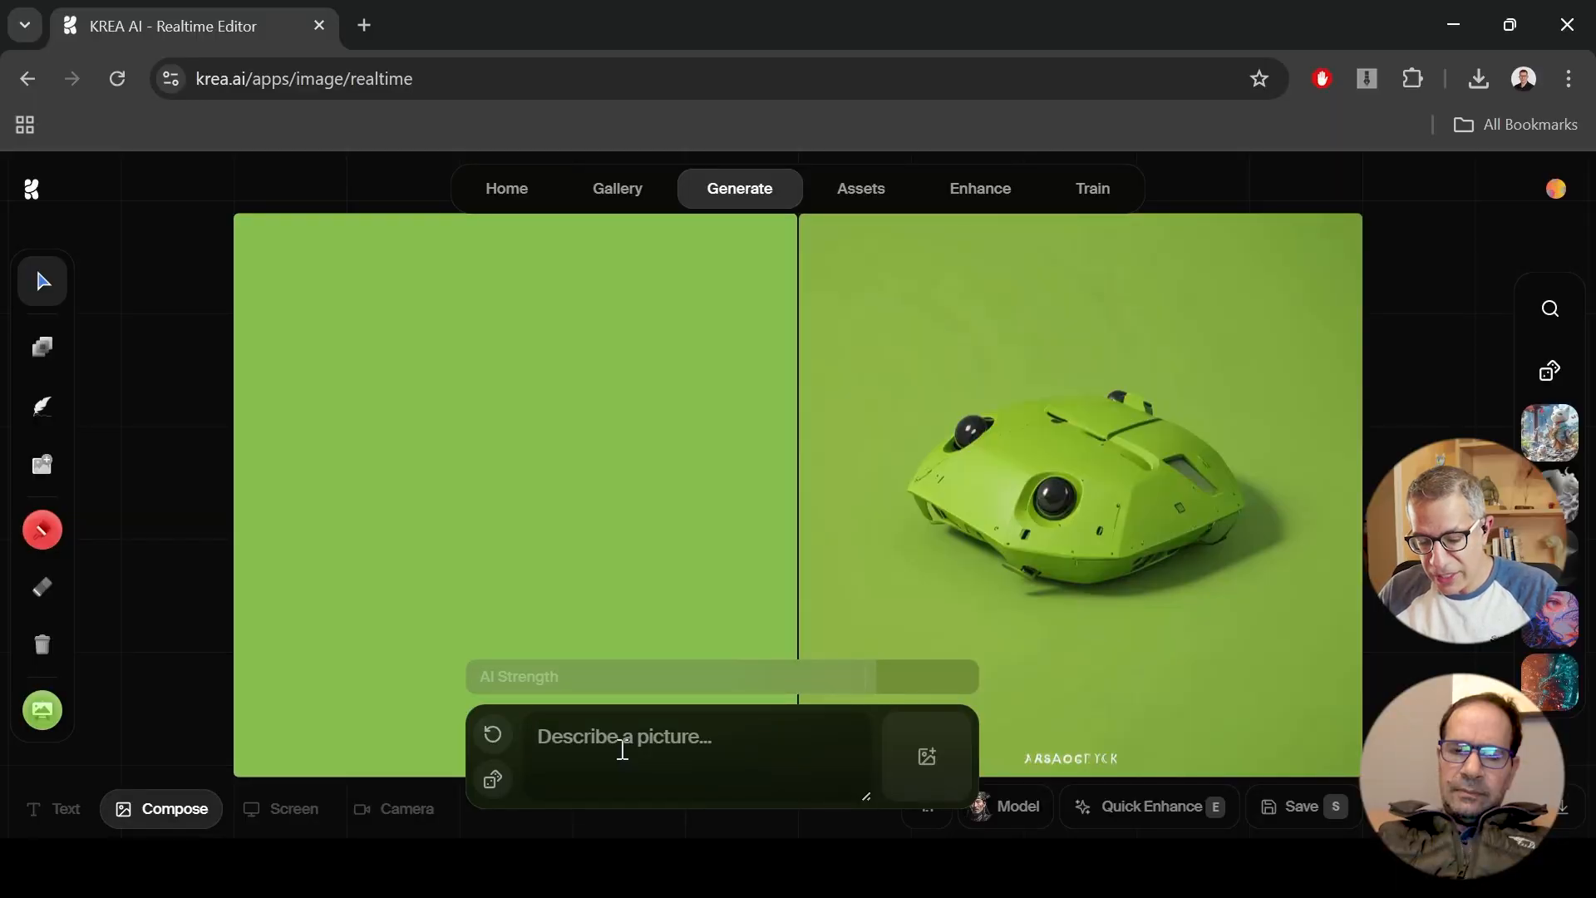
Step: Enter "a modern house, overlooking The Rift Valley, acacia tree, pool, bright day, soft light, photographic" and move the prompt box off the canvas
text(a modern house, overlooking The Rift Valley, acacia tree, pool, bright day, soft light, photographic)
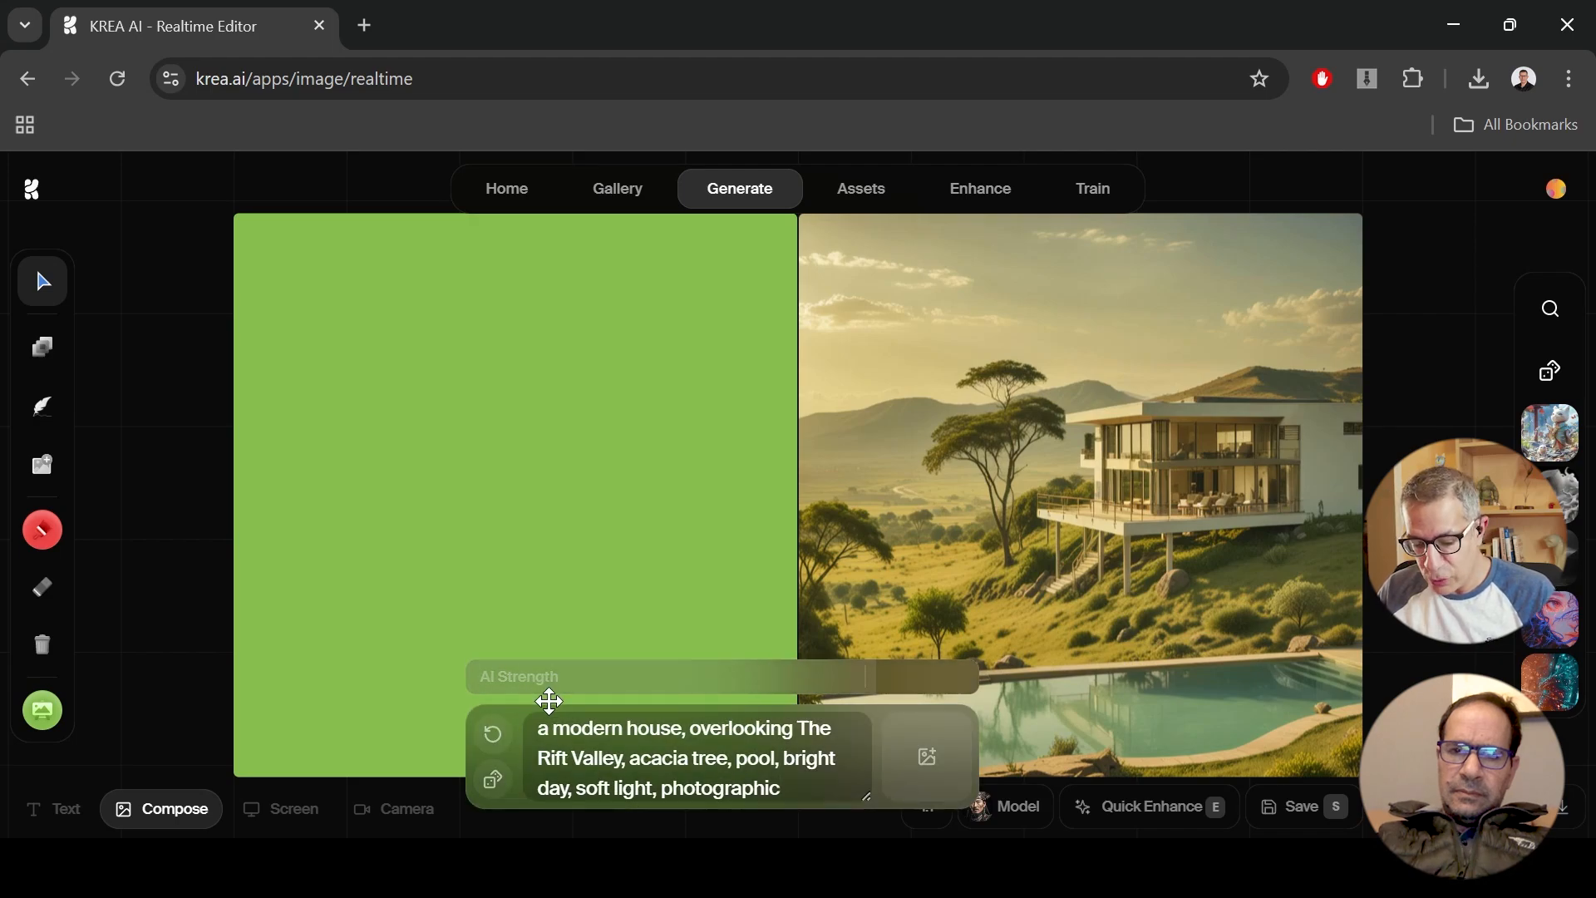
drag(546, 701, 1204, 213)
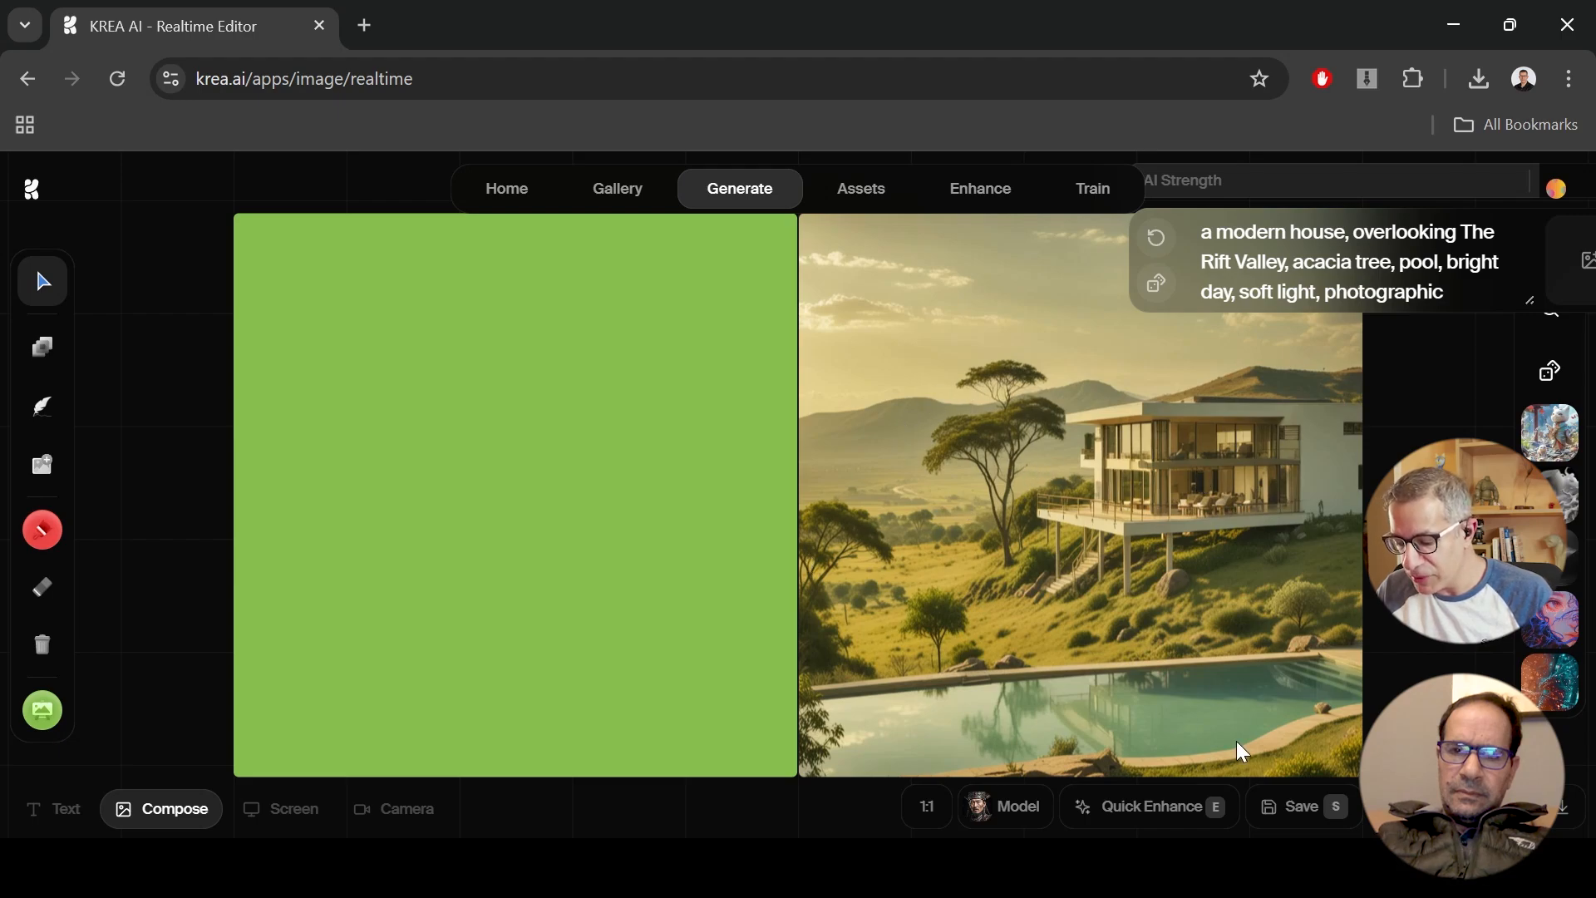
Step: Draw a diagonal slope line across the green canvas with a thin near-black brush
click(38, 534)
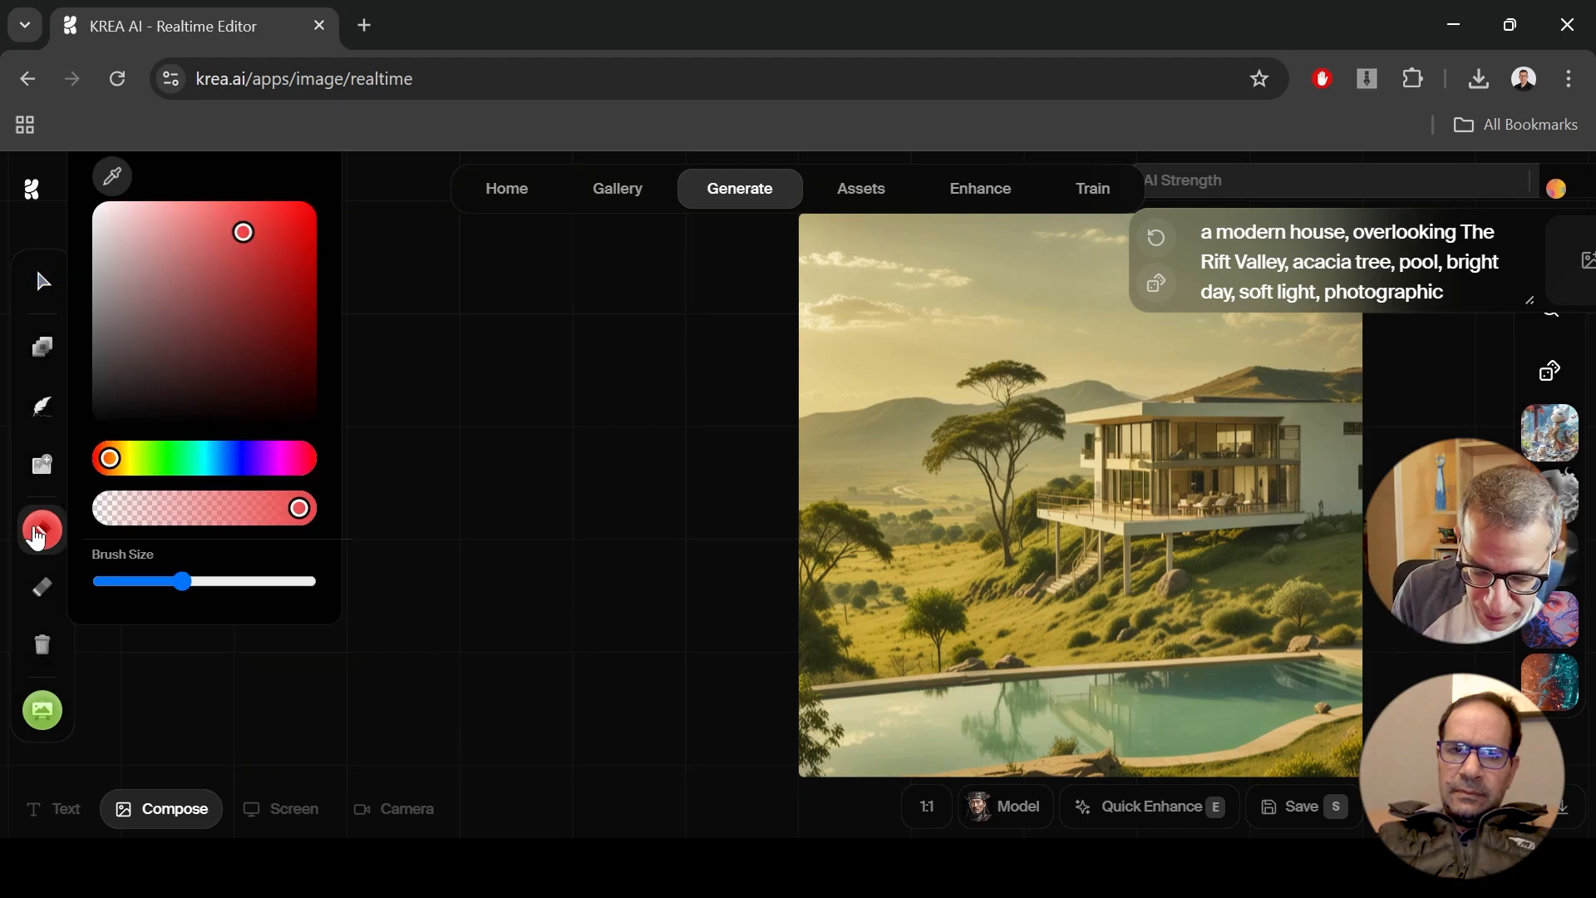
click(214, 394)
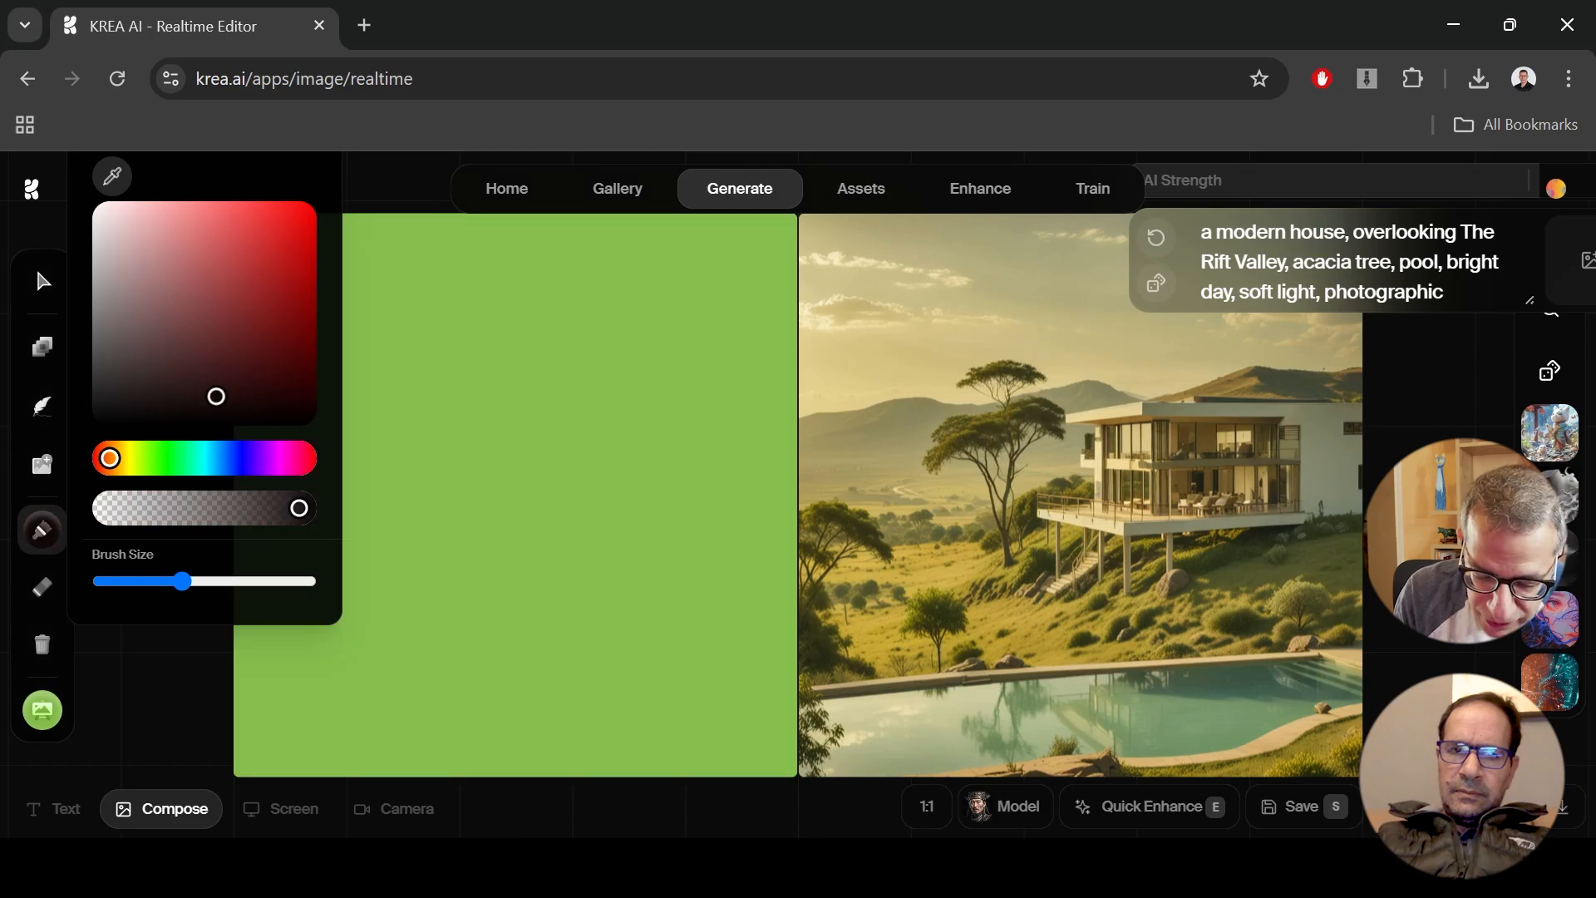
click(40, 530)
drag(183, 581, 114, 581)
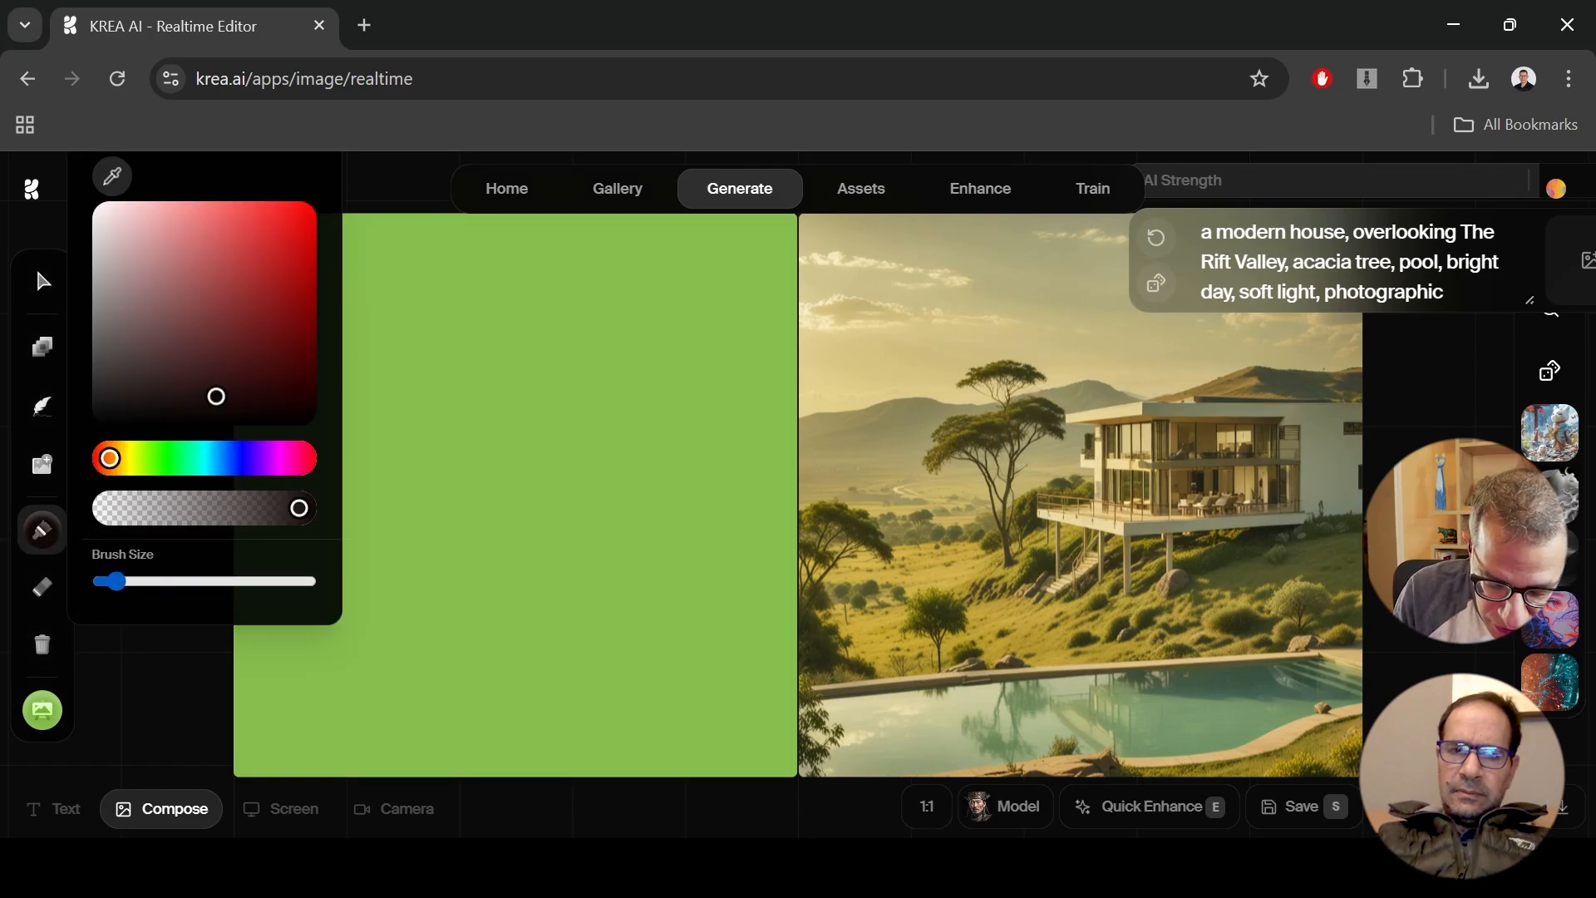
click(42, 532)
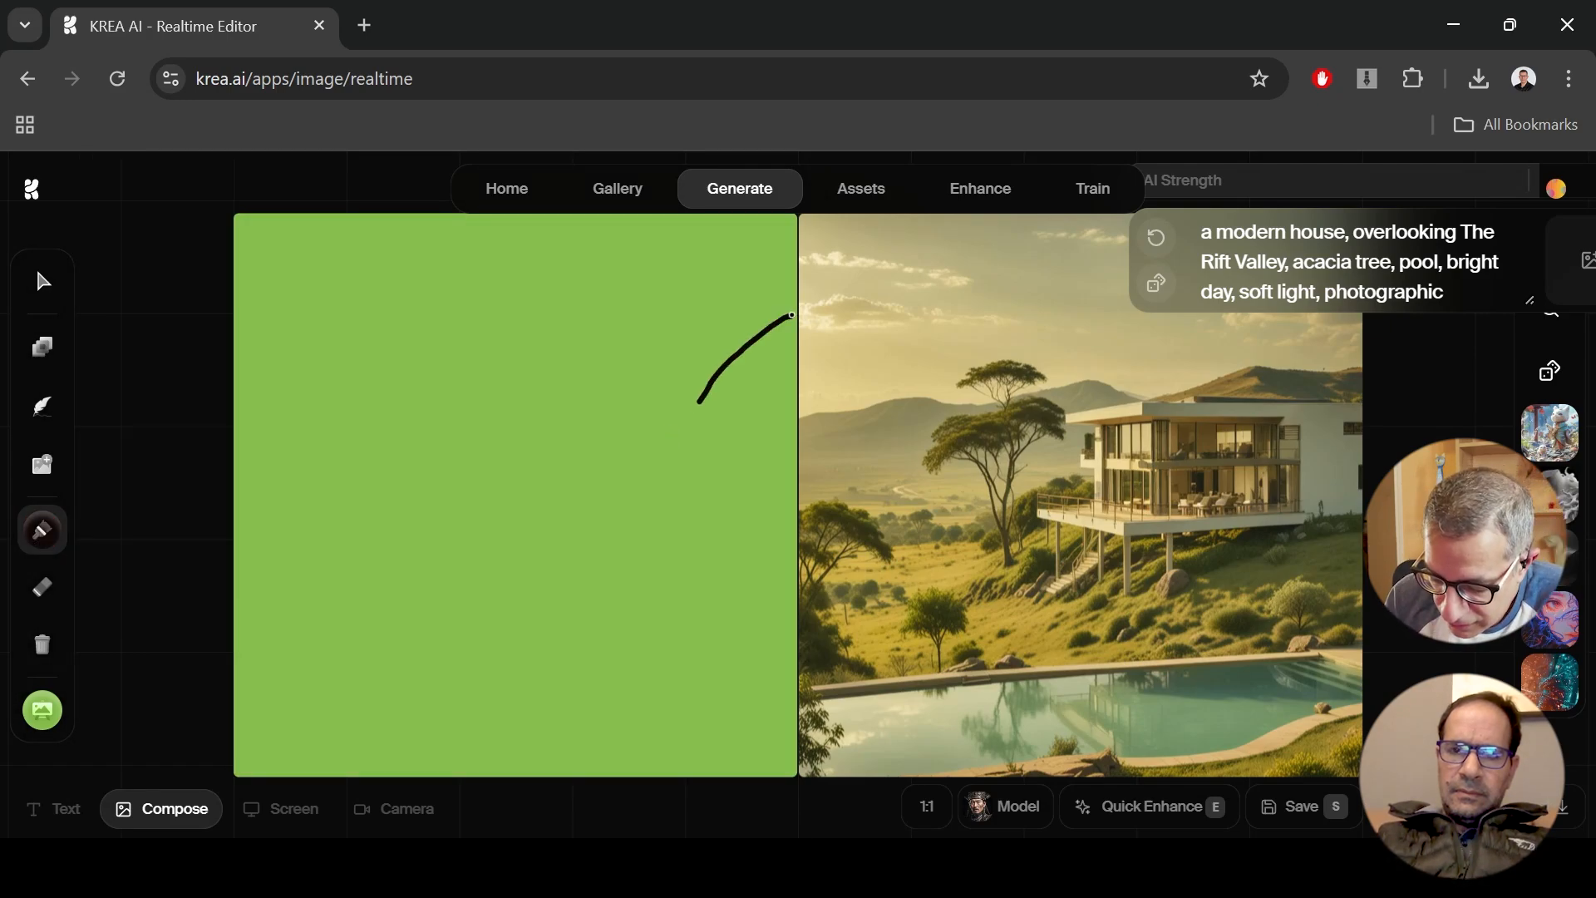
drag(583, 500, 427, 667)
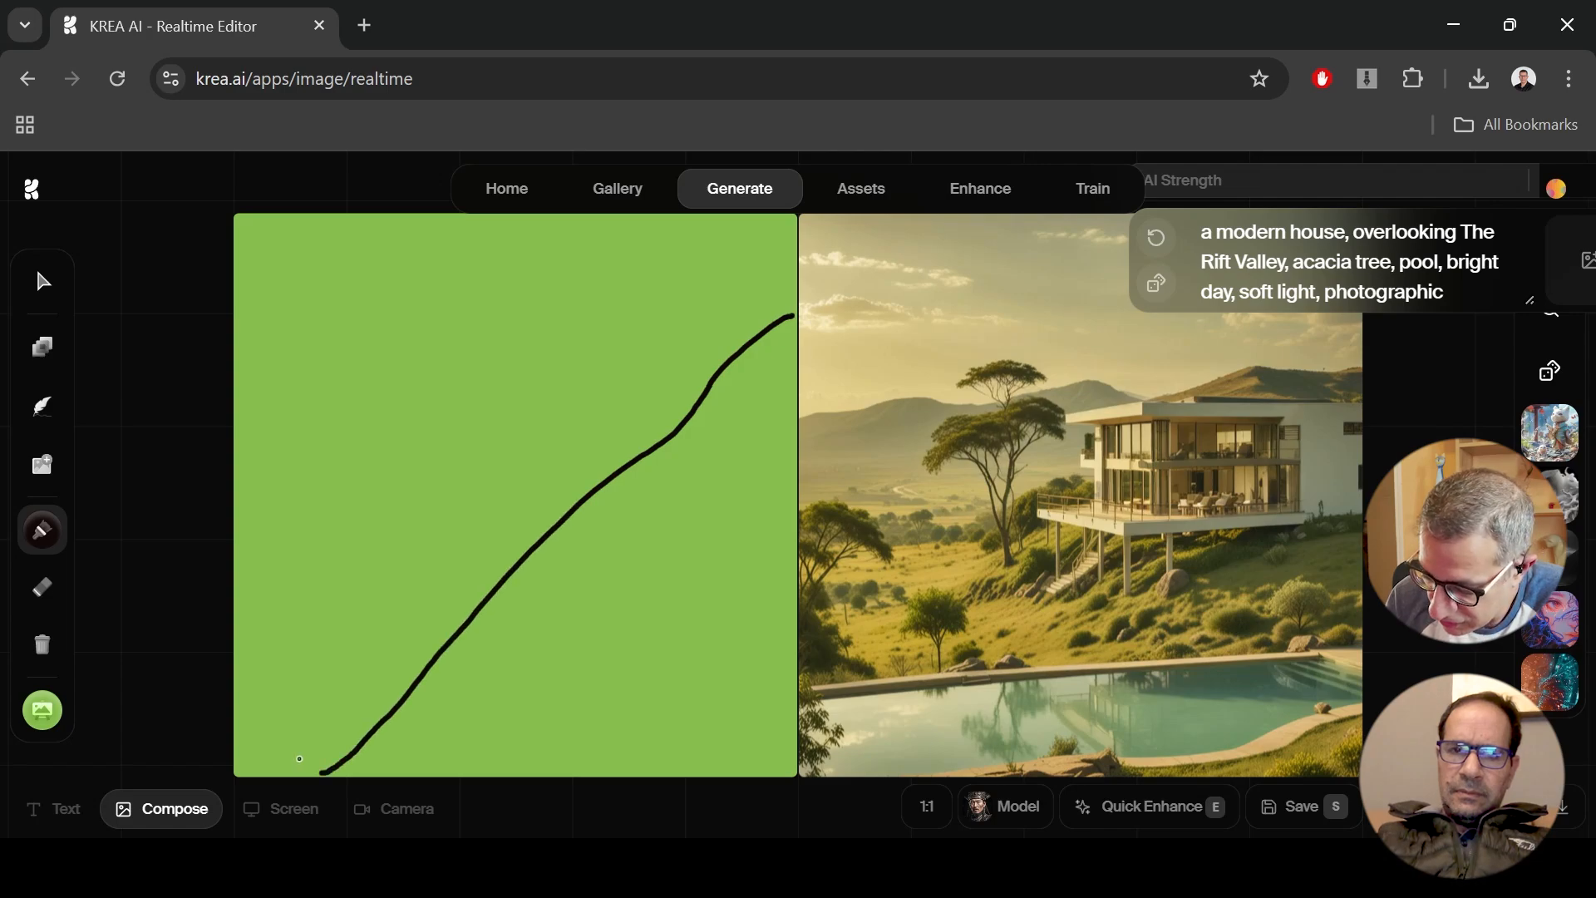
Step: Paint and fill a light-orange wedge for the house above the slope line, using a thicker brush
click(42, 529)
drag(212, 270, 188, 221)
click(43, 529)
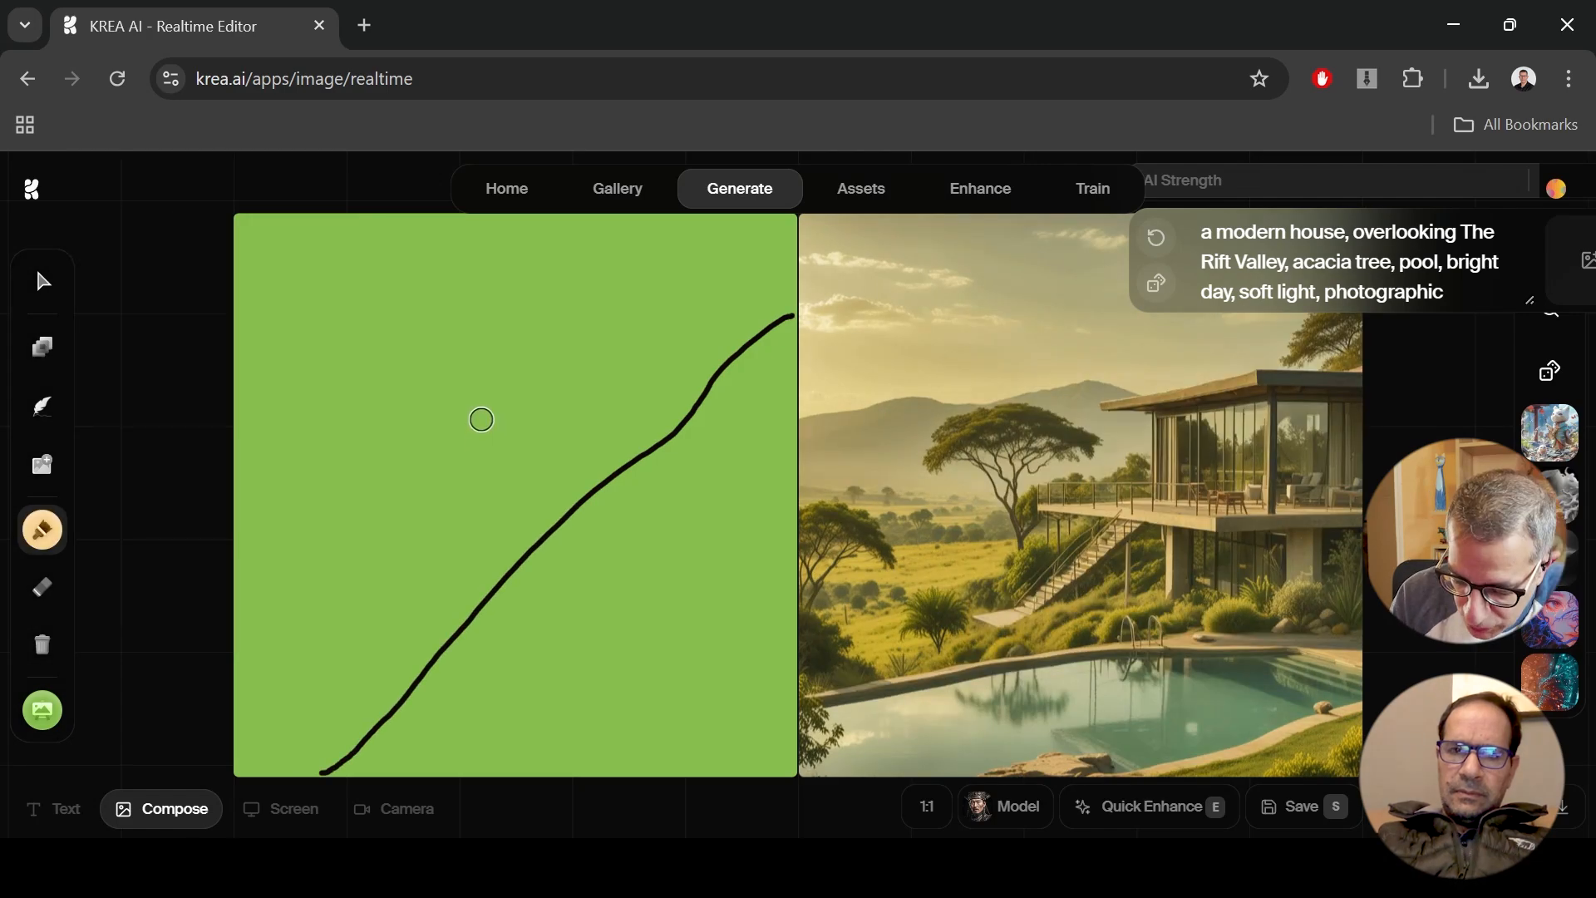
mouse_move(481, 420)
mouse_down()
mouse_move(491, 588)
mouse_move(471, 544)
mouse_move(488, 411)
mouse_move(668, 409)
mouse_move(478, 572)
mouse_up()
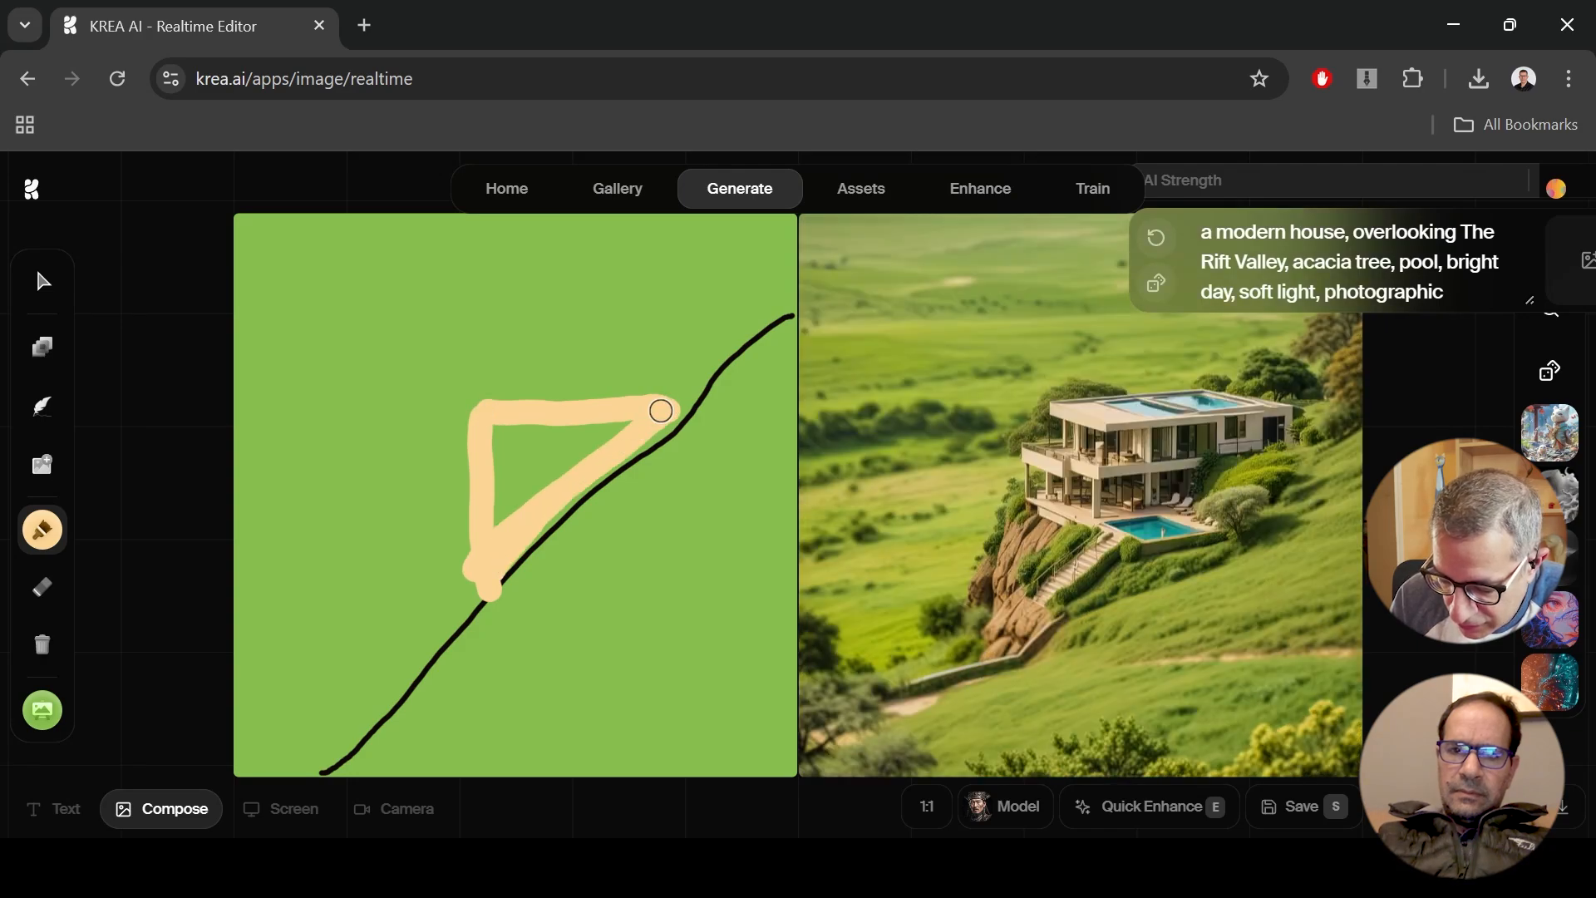
mouse_move(661, 410)
mouse_down()
mouse_move(520, 503)
mouse_move(515, 474)
mouse_up()
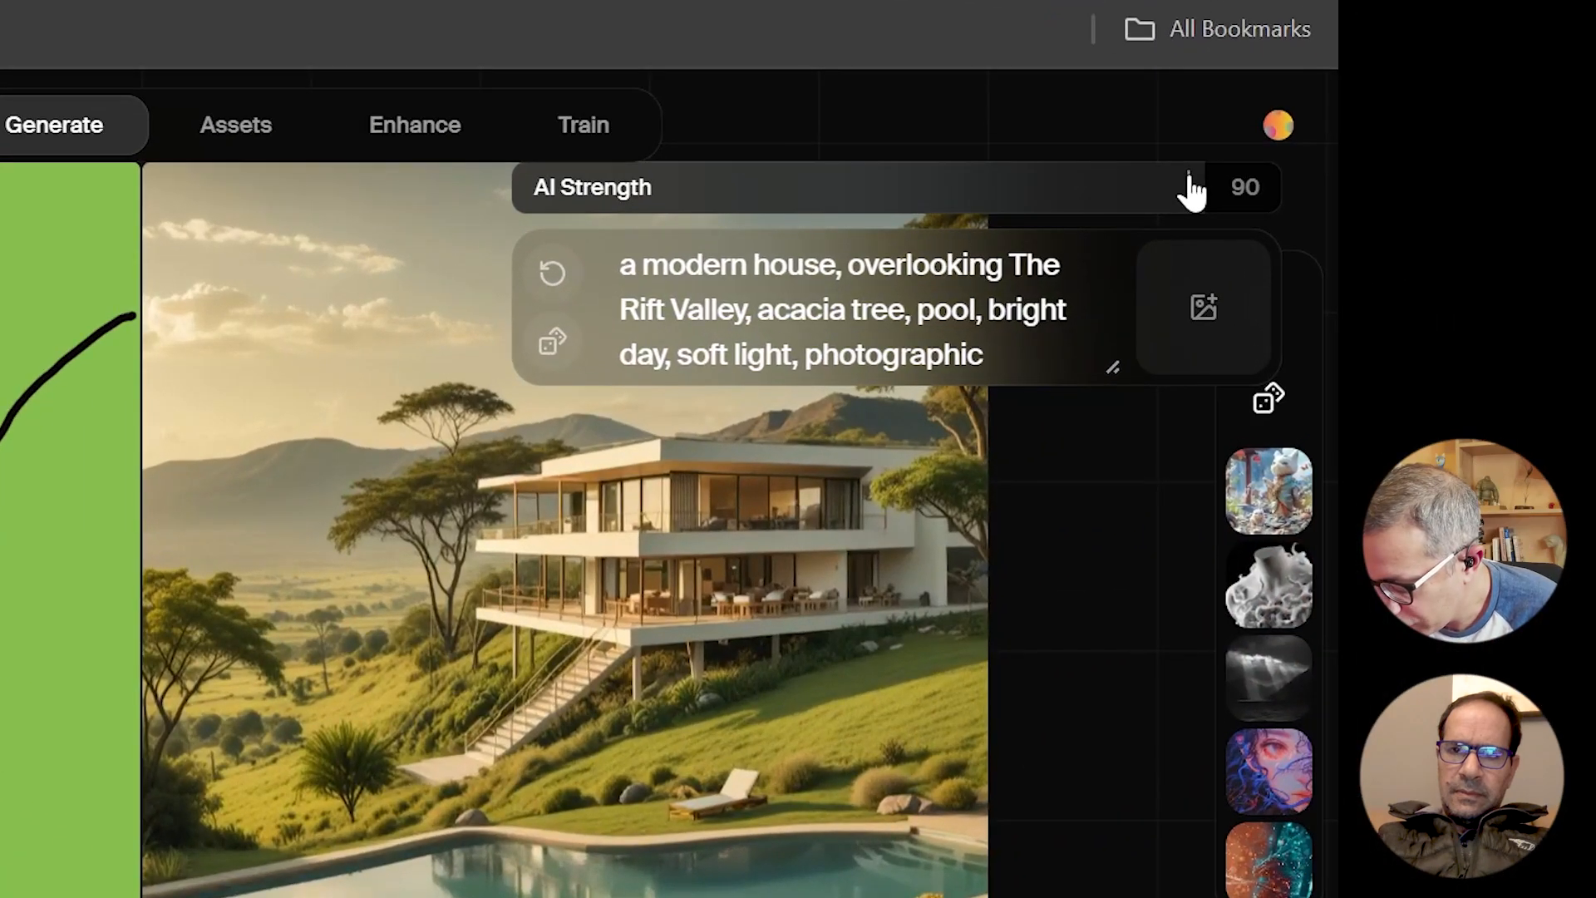
Step: Fine-tune the AI Strength near 90 and paint the hillside below the slope line solid dark green with a thick brush
drag(1190, 176, 1185, 175)
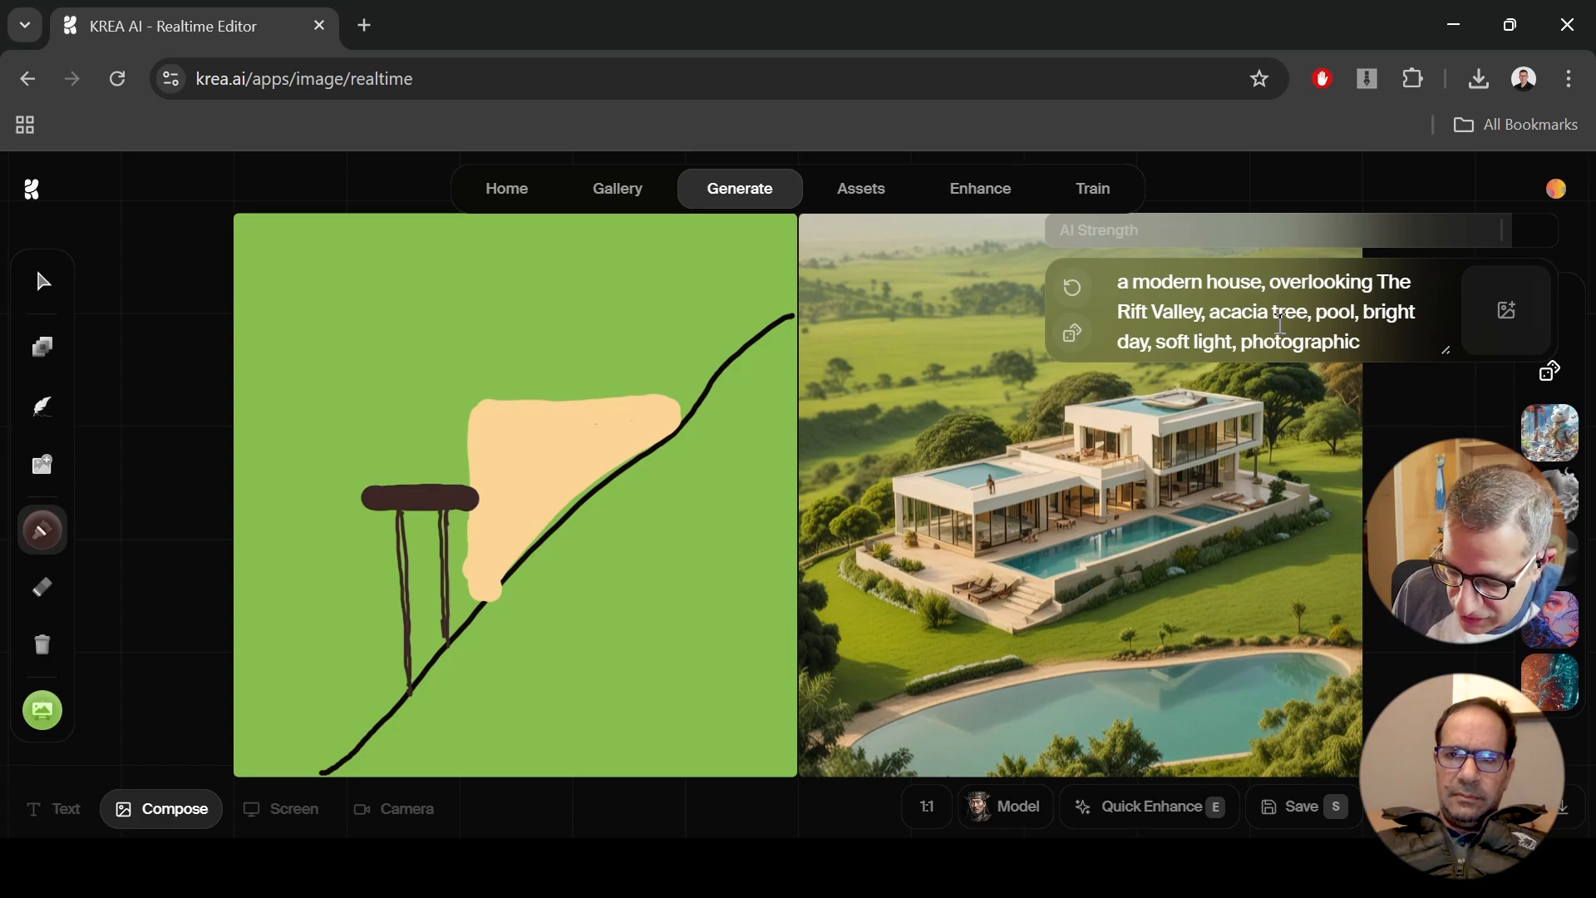
click(39, 549)
click(157, 458)
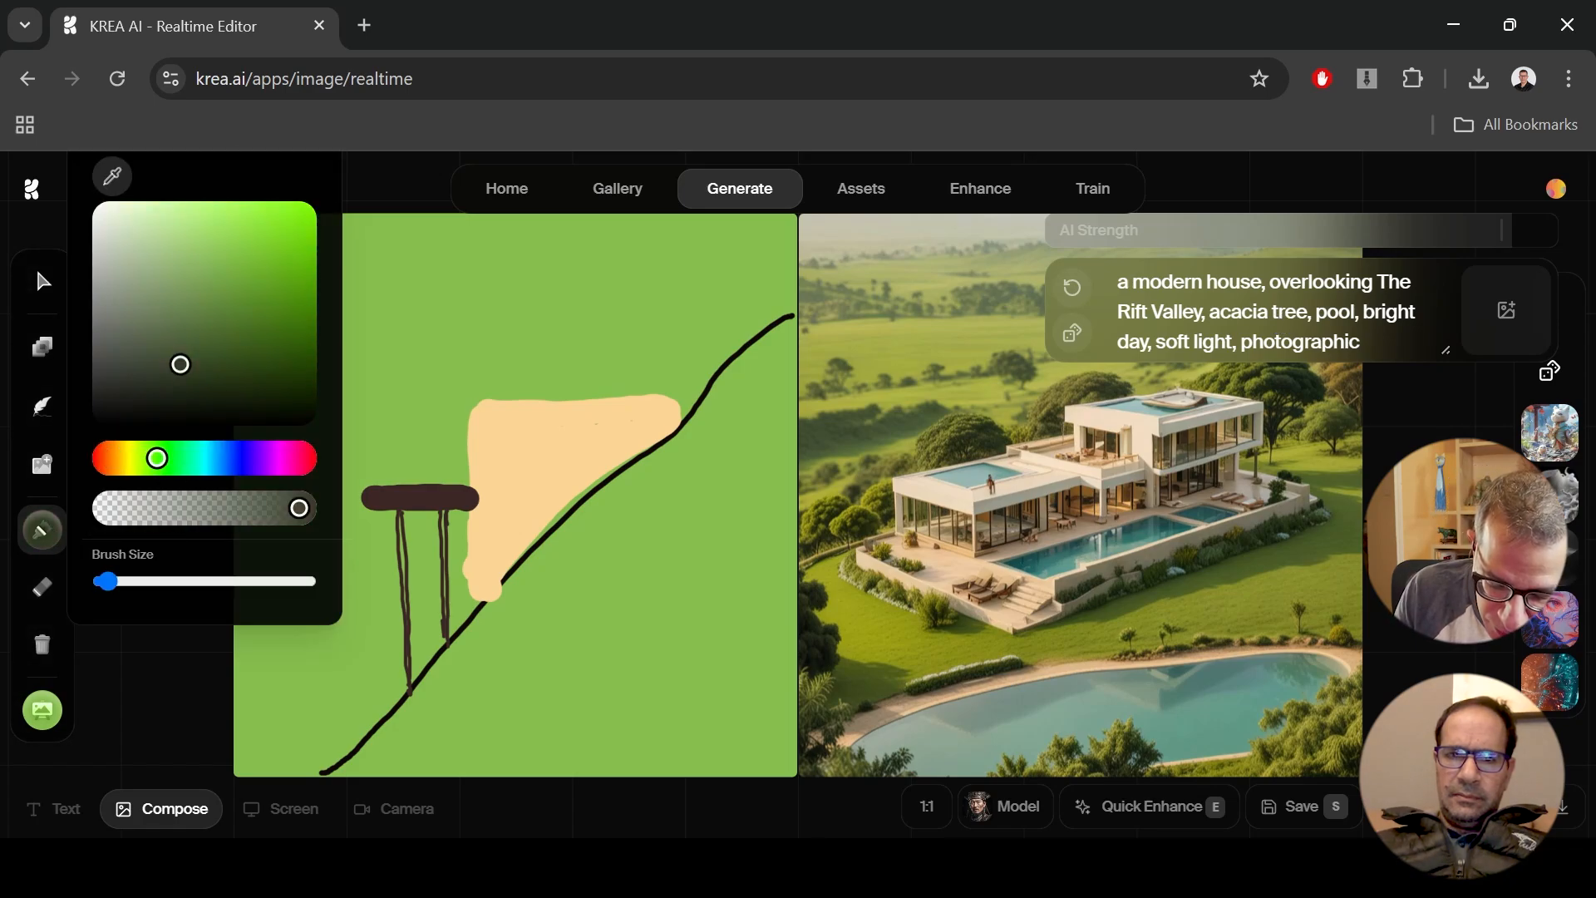
click(46, 535)
mouse_move(240, 382)
mouse_down()
mouse_move(227, 384)
mouse_move(241, 361)
mouse_up()
click(614, 507)
click(55, 534)
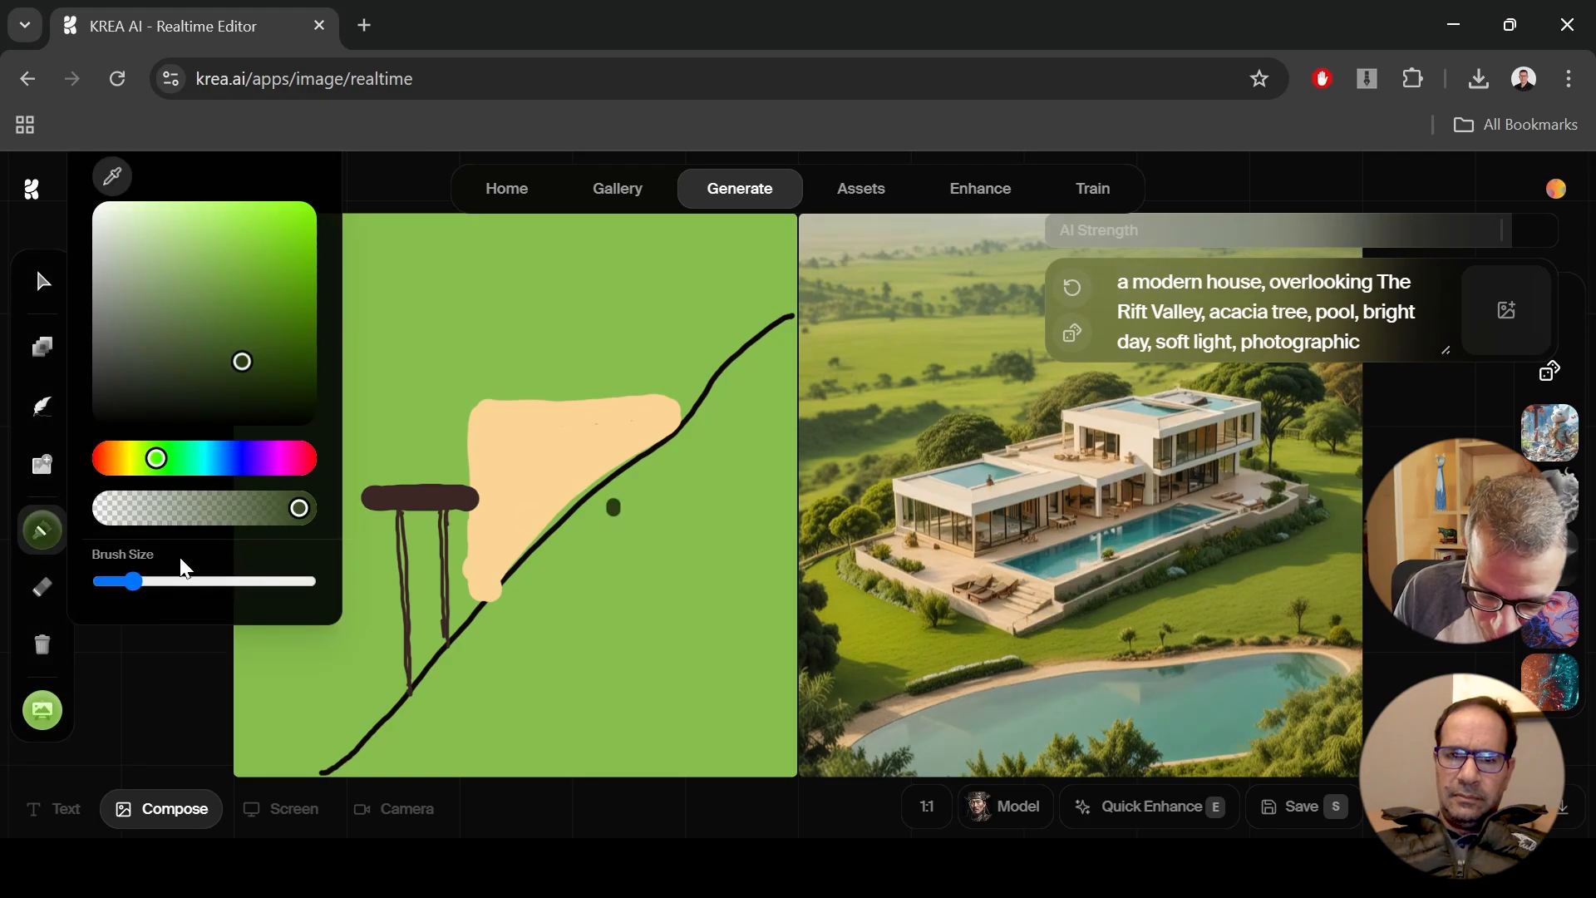
drag(133, 581, 250, 581)
mouse_move(713, 445)
mouse_down()
mouse_move(769, 324)
mouse_move(765, 748)
mouse_move(720, 748)
mouse_move(653, 715)
mouse_move(566, 715)
mouse_move(316, 768)
mouse_up()
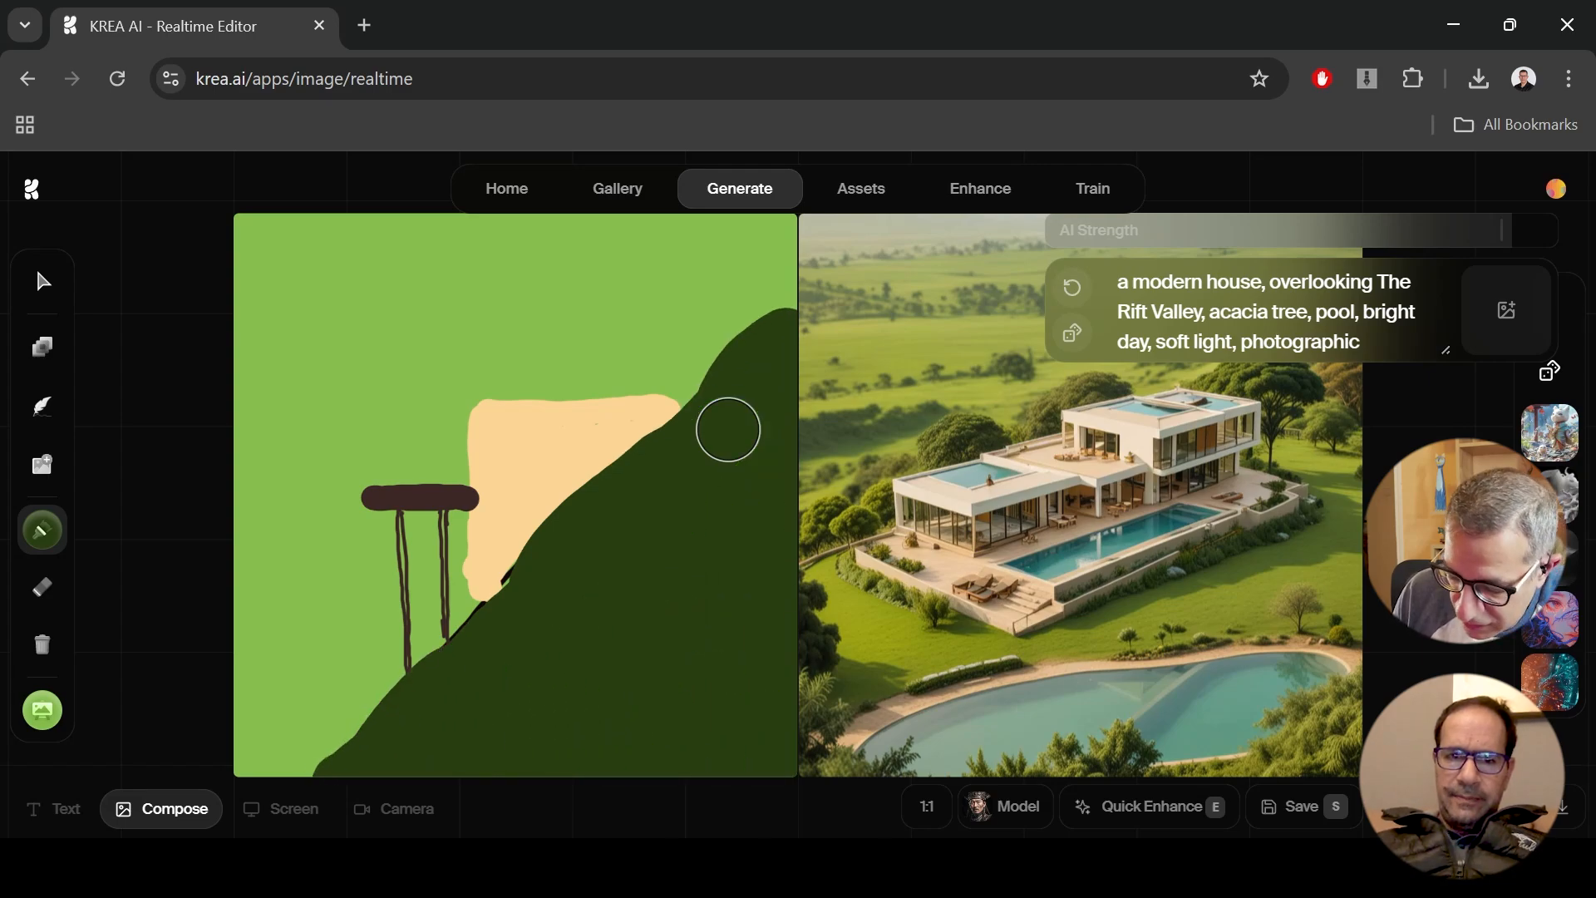
Step: Try a dark blue stroke beside the house, change the brush colour to light blue, and undo the dark stroke
click(42, 530)
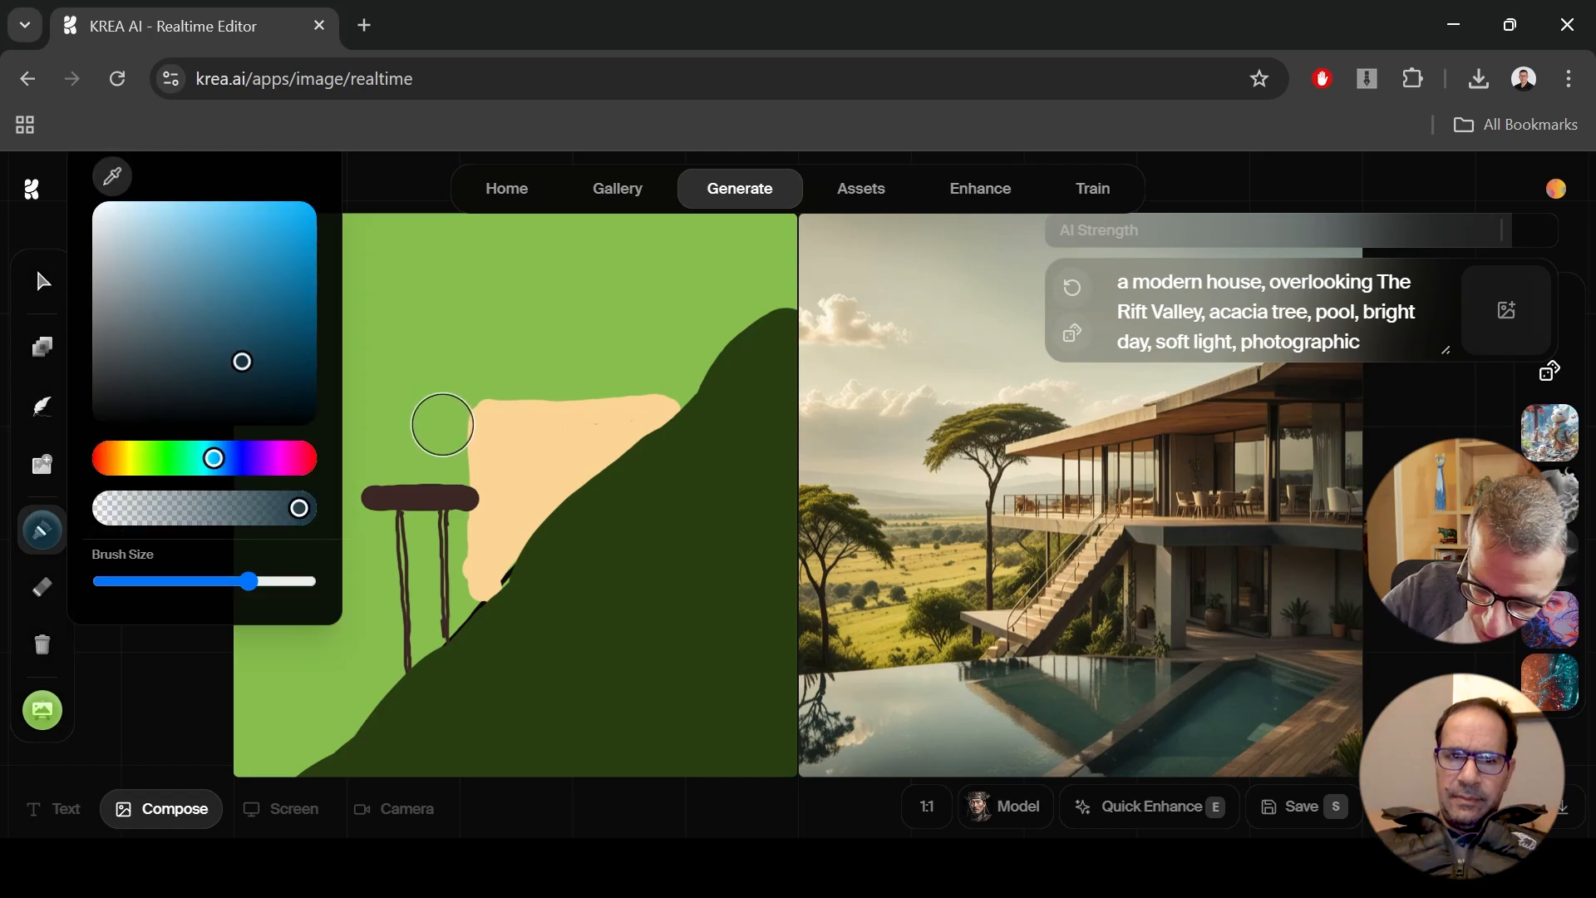
mouse_move(438, 422)
mouse_down()
mouse_move(341, 428)
mouse_move(299, 432)
mouse_up()
click(27, 546)
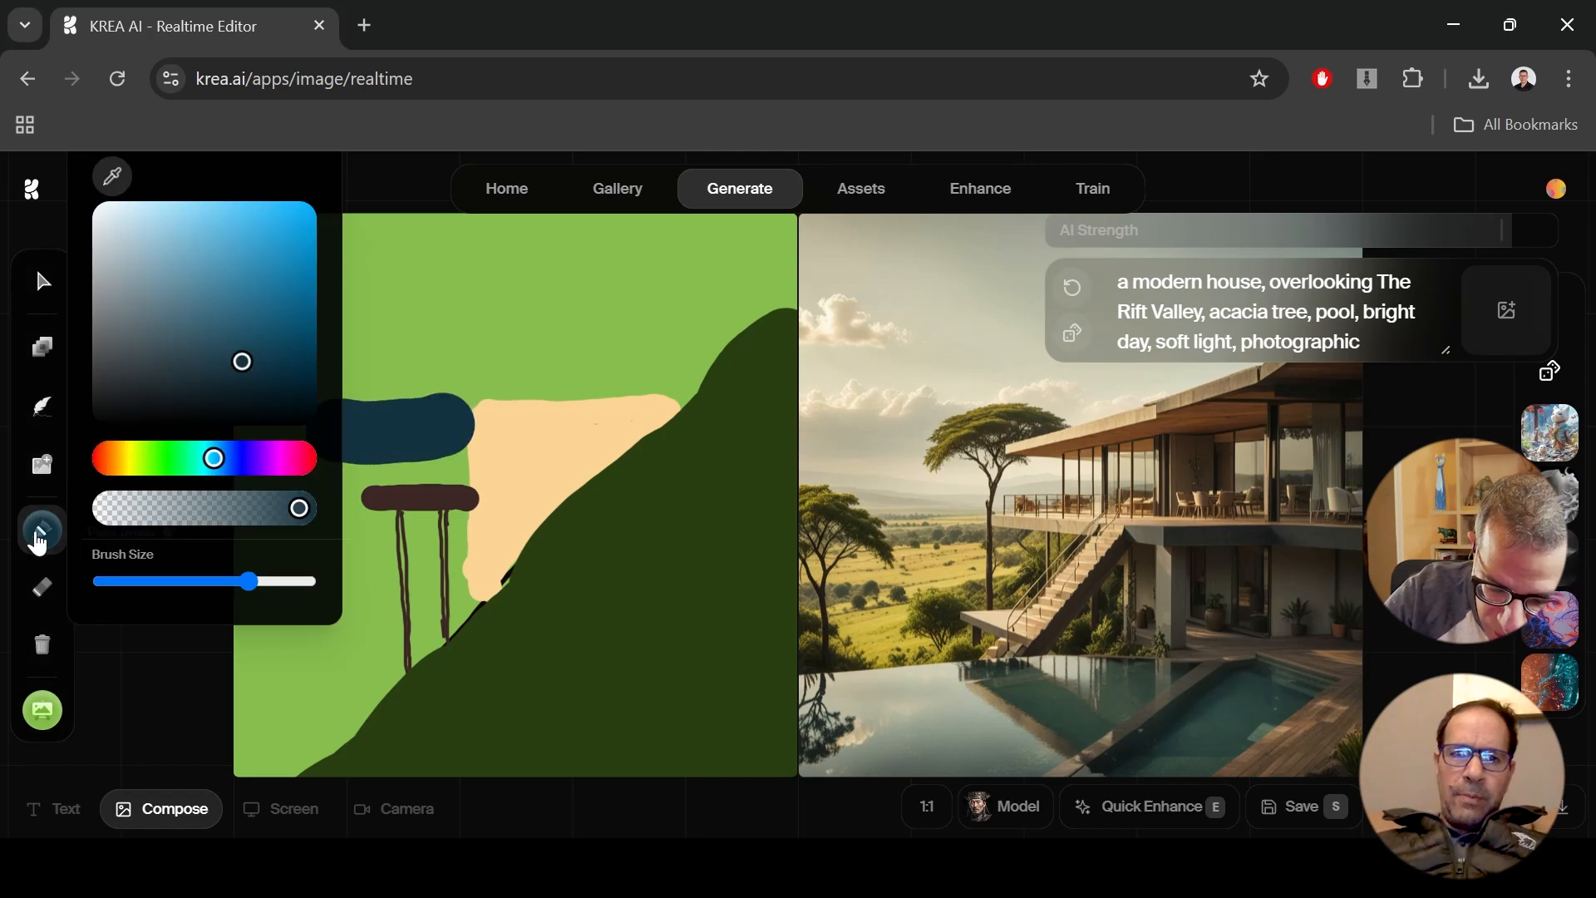
click(164, 220)
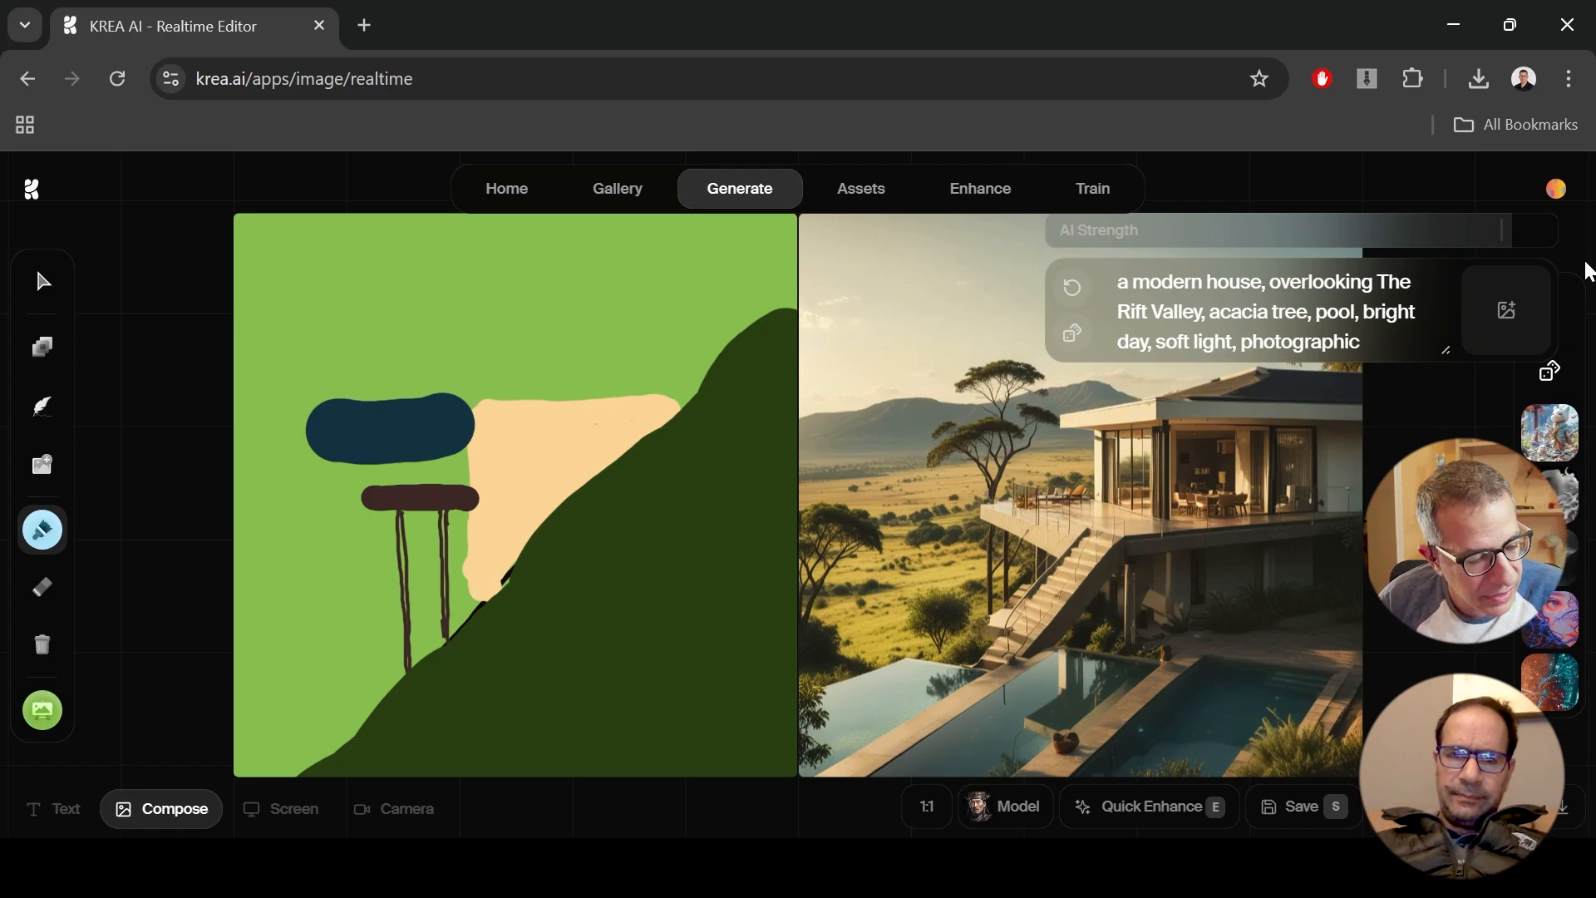
key(ctrl+z)
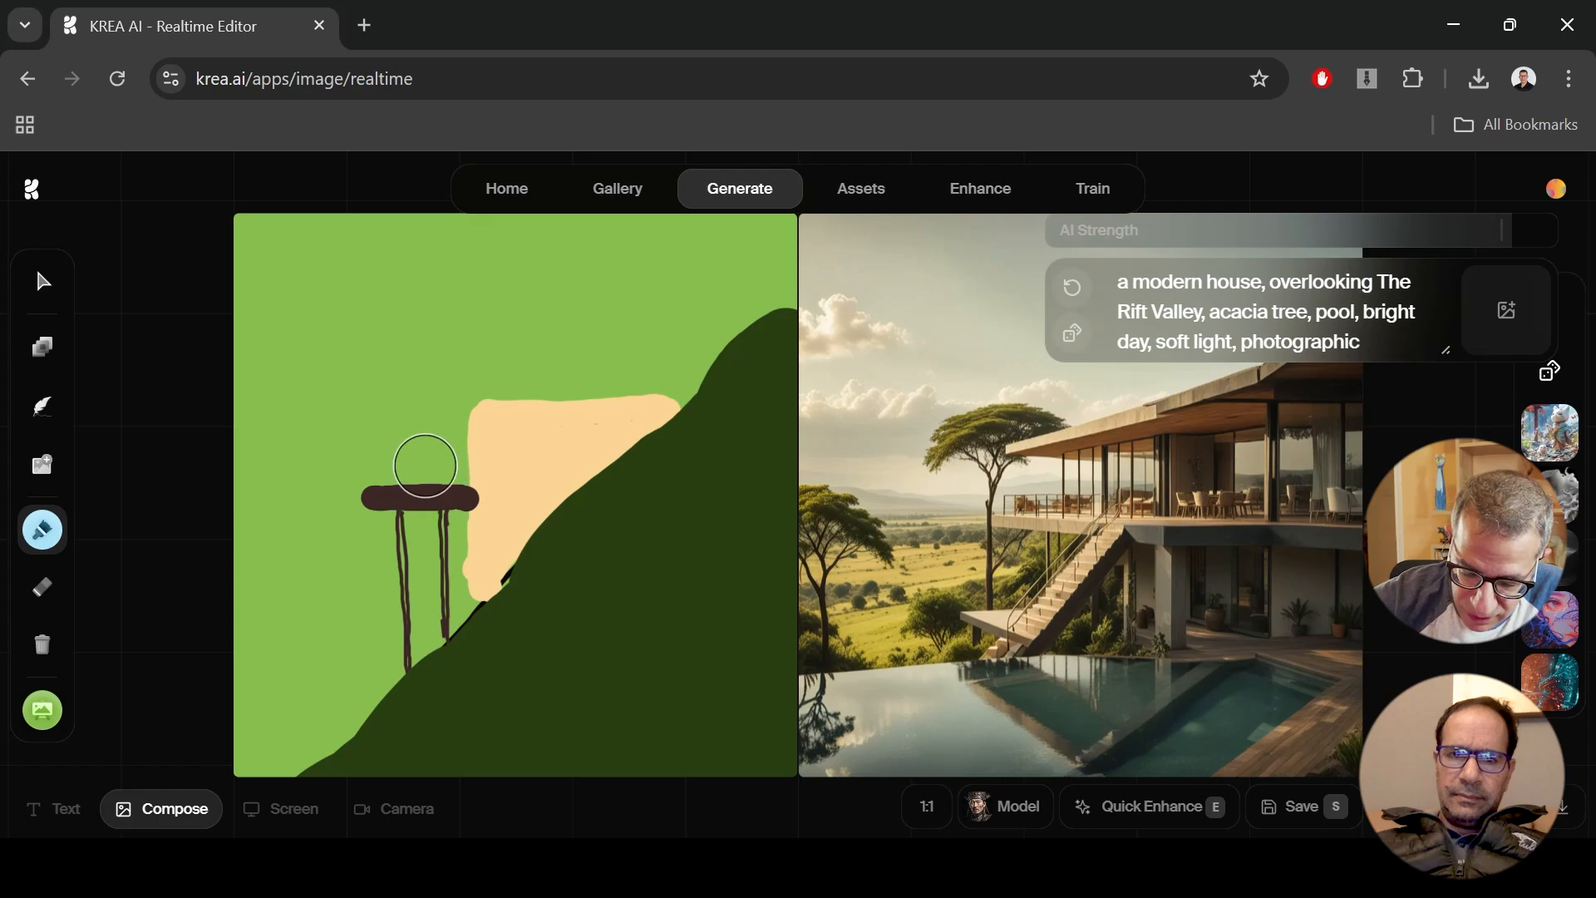
Step: Paint the sky light blue across the upper canvas, down to the distant hills, deck and house edges
mouse_move(441, 439)
mouse_down()
mouse_move(249, 432)
mouse_move(262, 254)
mouse_move(316, 237)
mouse_move(785, 252)
mouse_move(310, 376)
mouse_move(424, 363)
mouse_up()
mouse_move(324, 299)
mouse_down()
mouse_move(590, 299)
mouse_move(740, 265)
mouse_up()
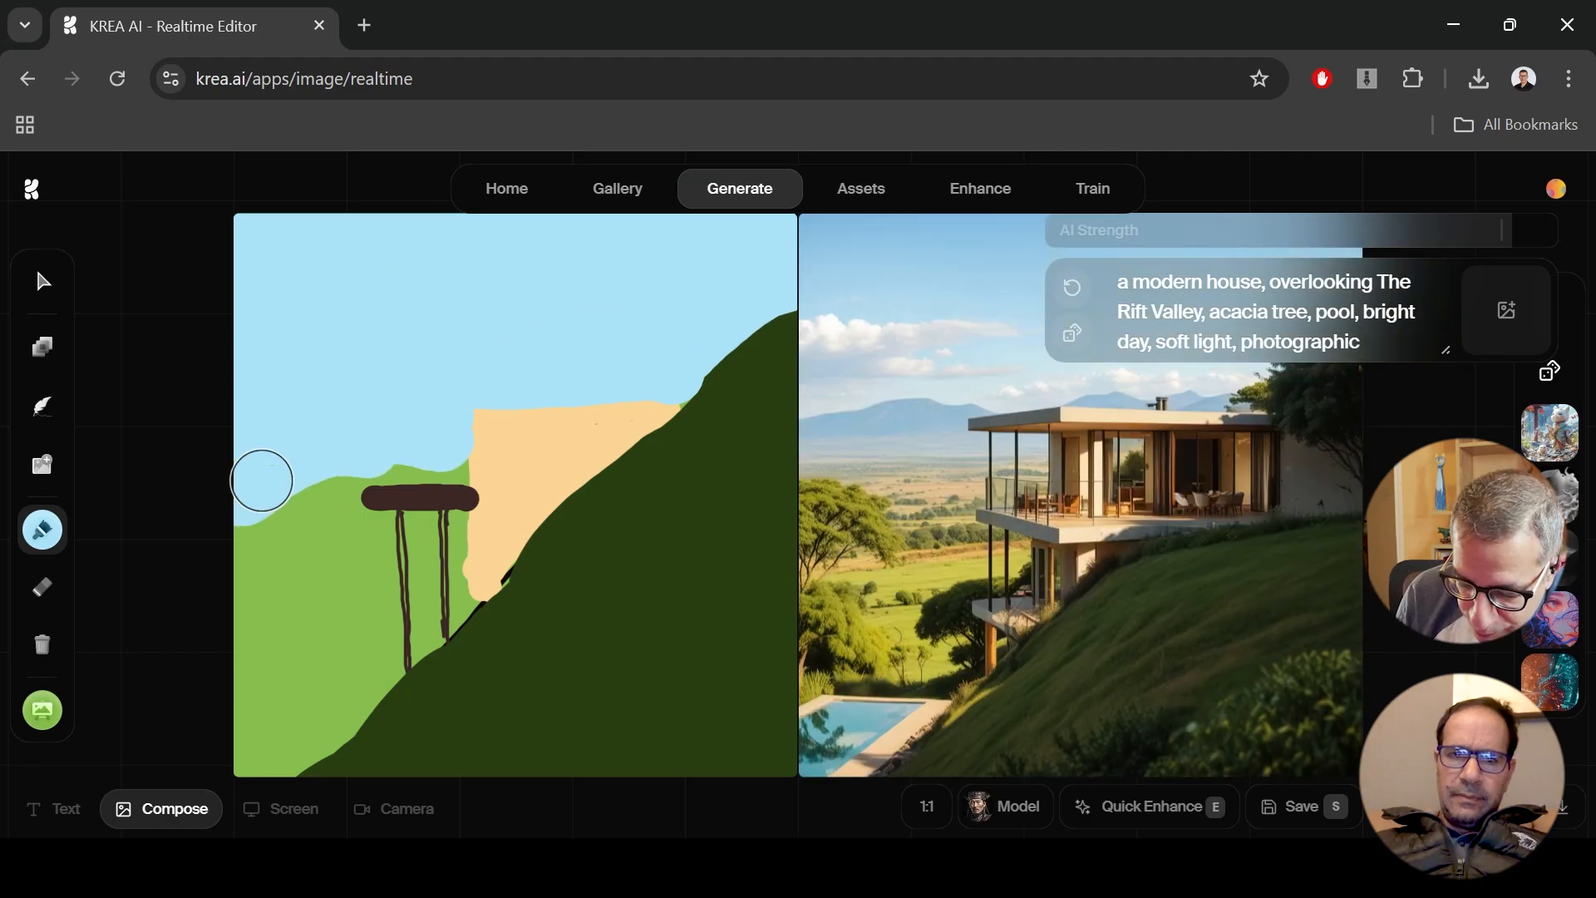
drag(374, 476, 467, 465)
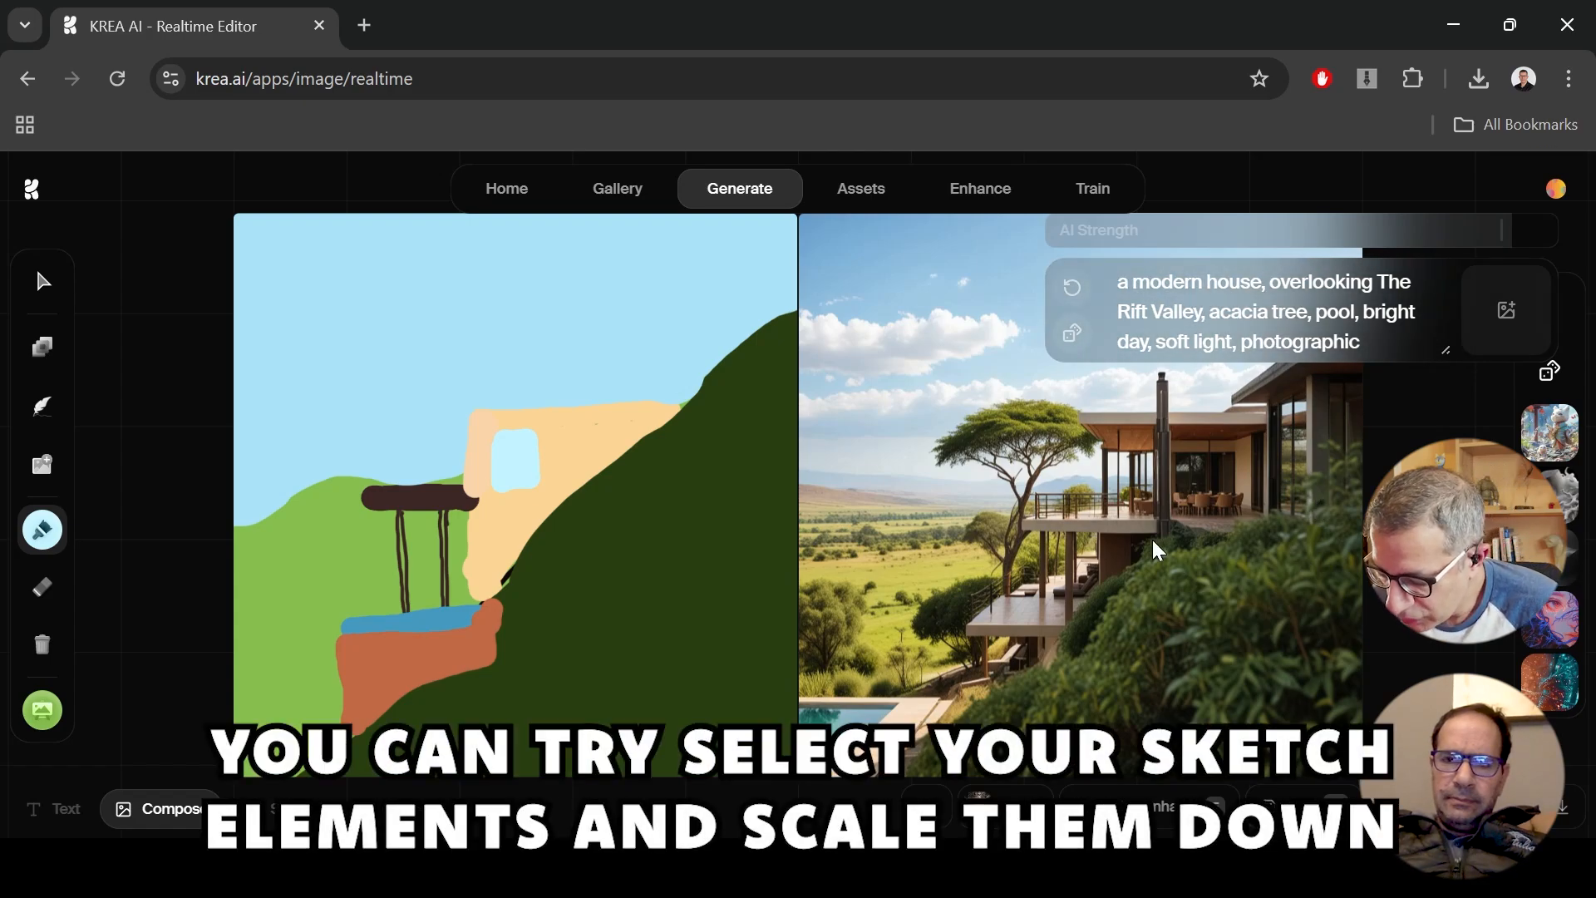
Step: Try adding the generated image to the canvas and repositioning it over the sketch, and undo back to the original sketch
drag(1124, 462, 478, 466)
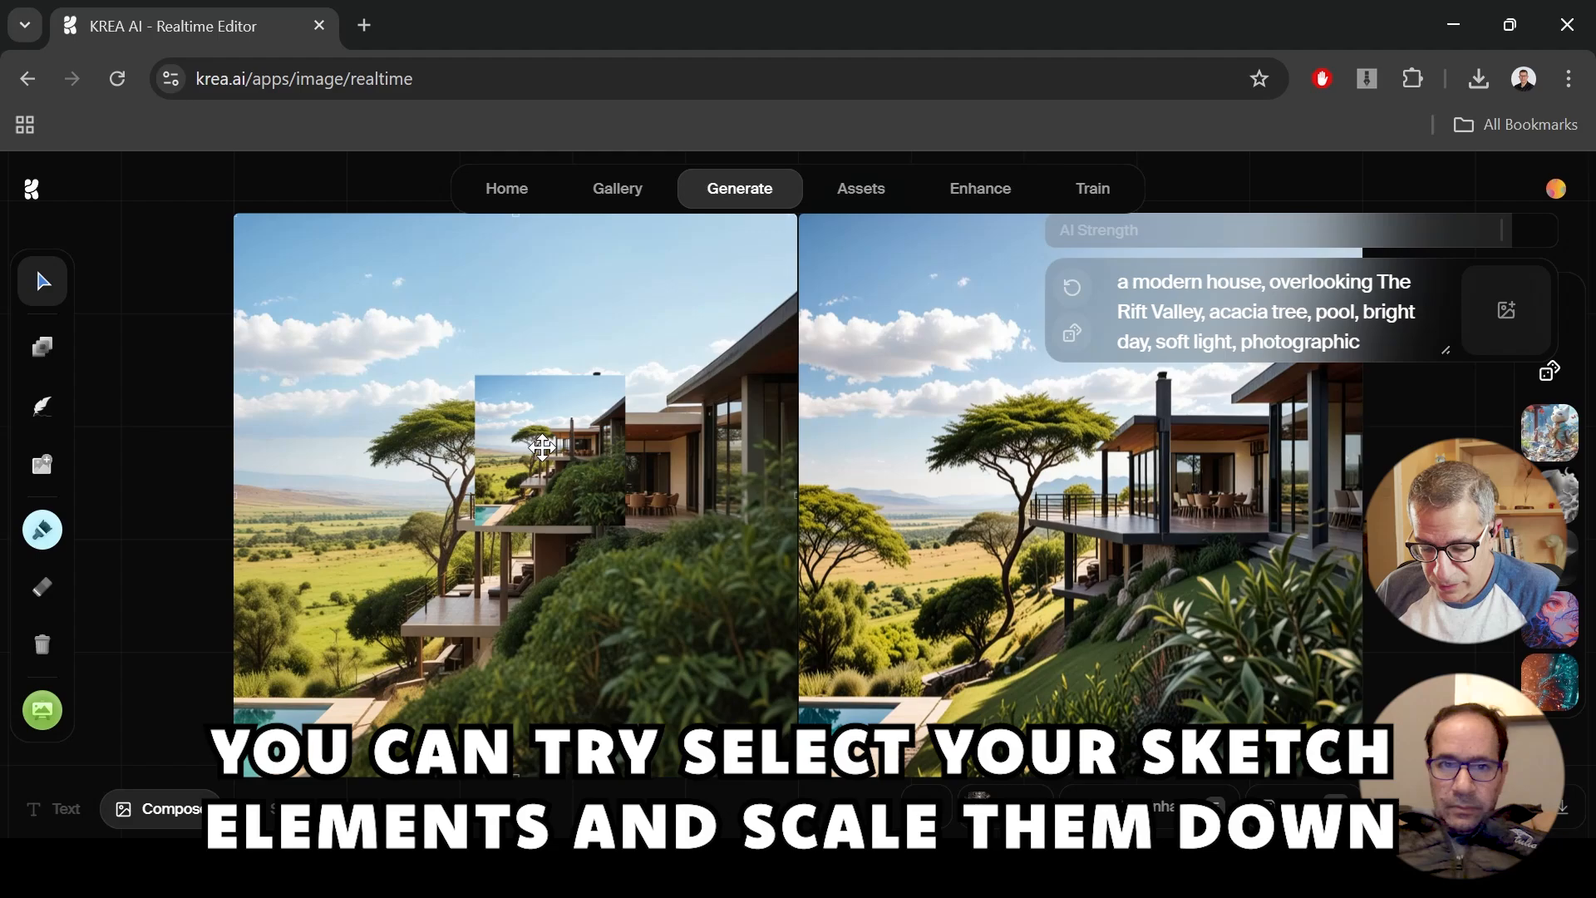
drag(620, 399, 377, 401)
key(ctrl+z)
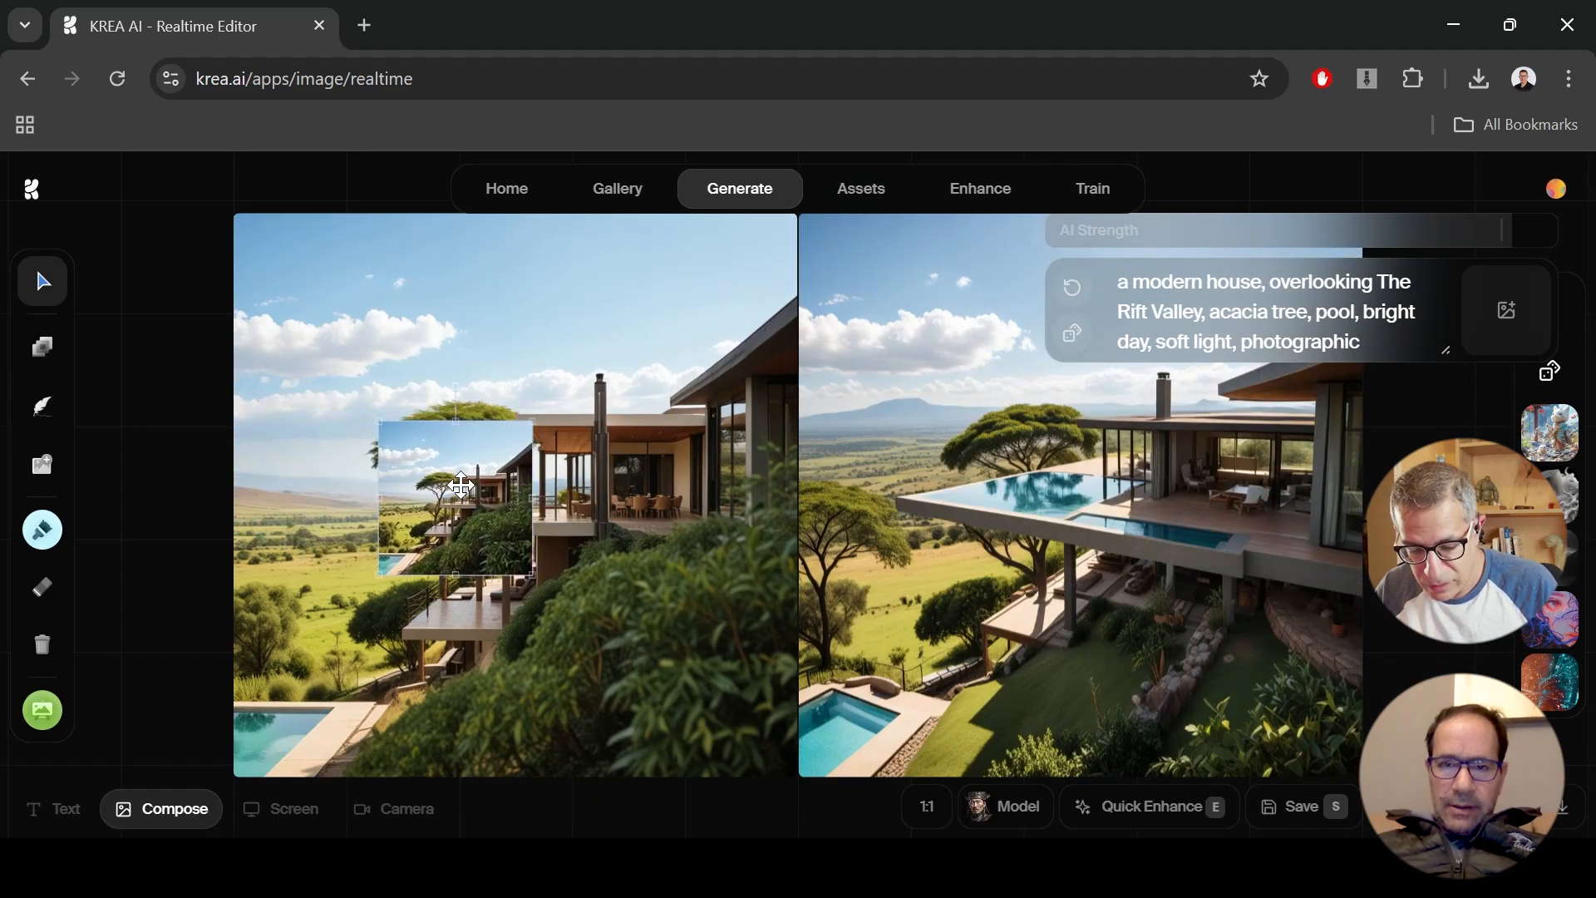
key(ctrl+z)
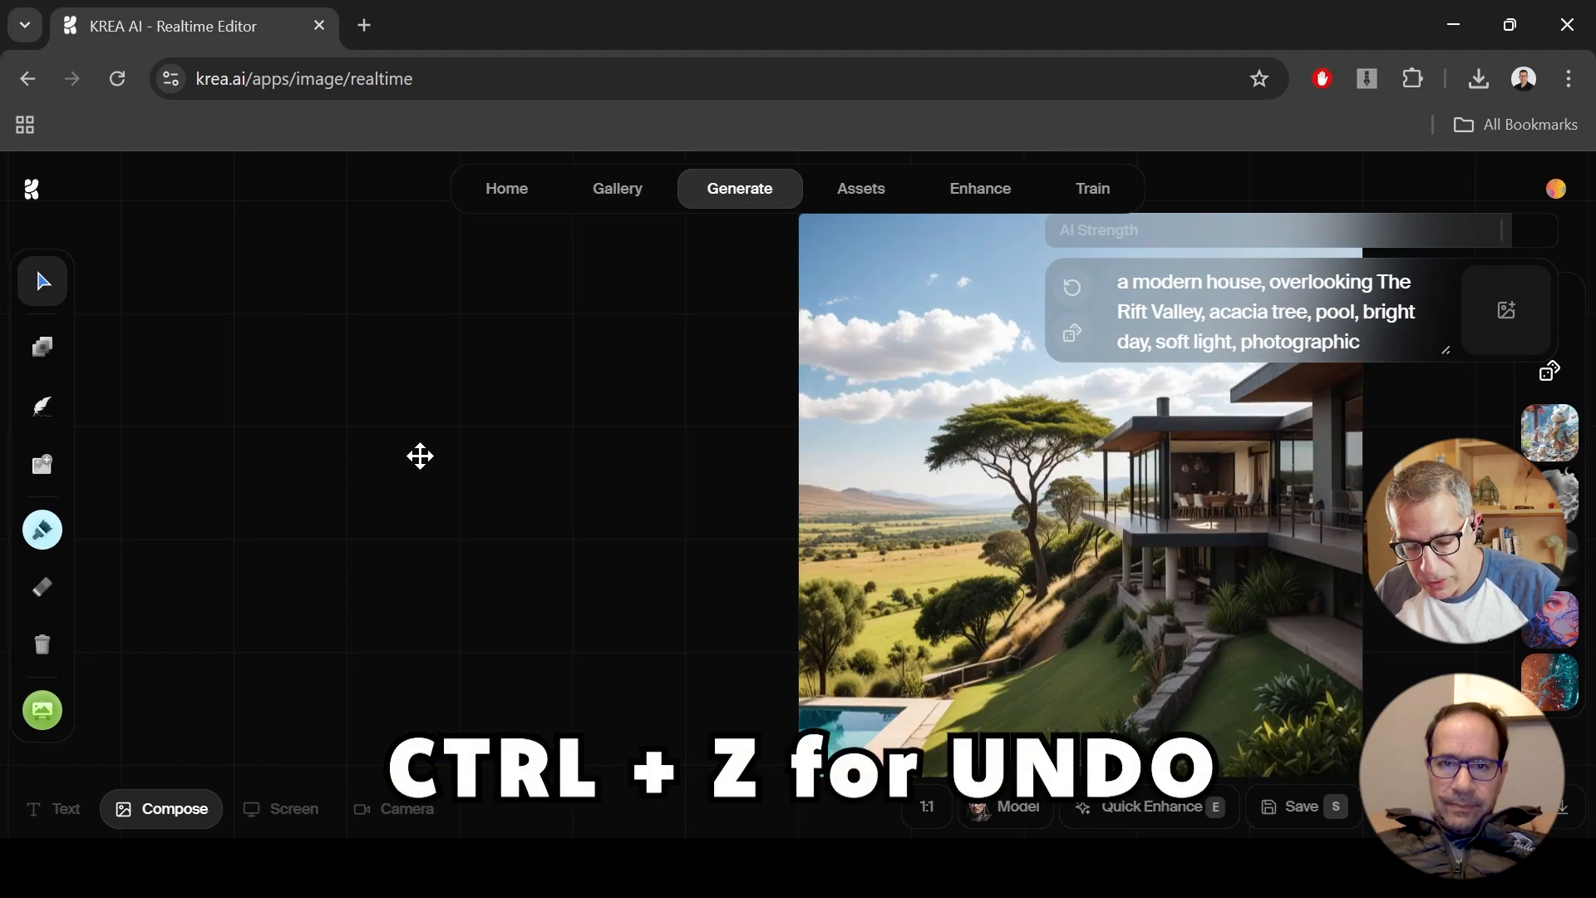
key(ctrl+z)
key(ctrl+z)
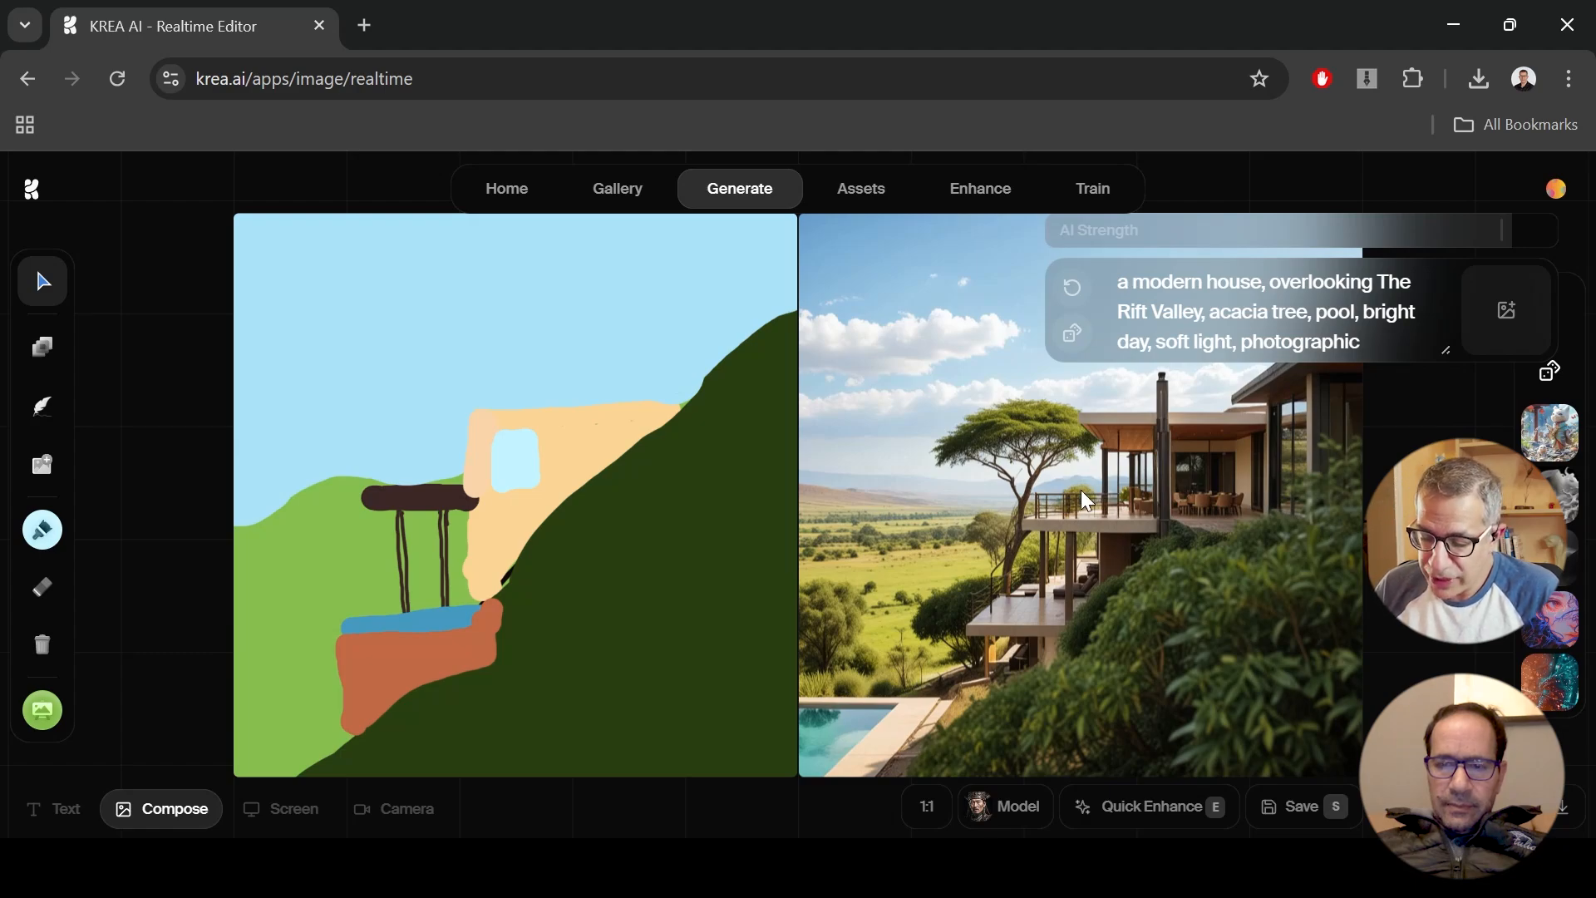
Step: Try bringing the generated image over to the sketch canvas once more
drag(1082, 492, 1145, 523)
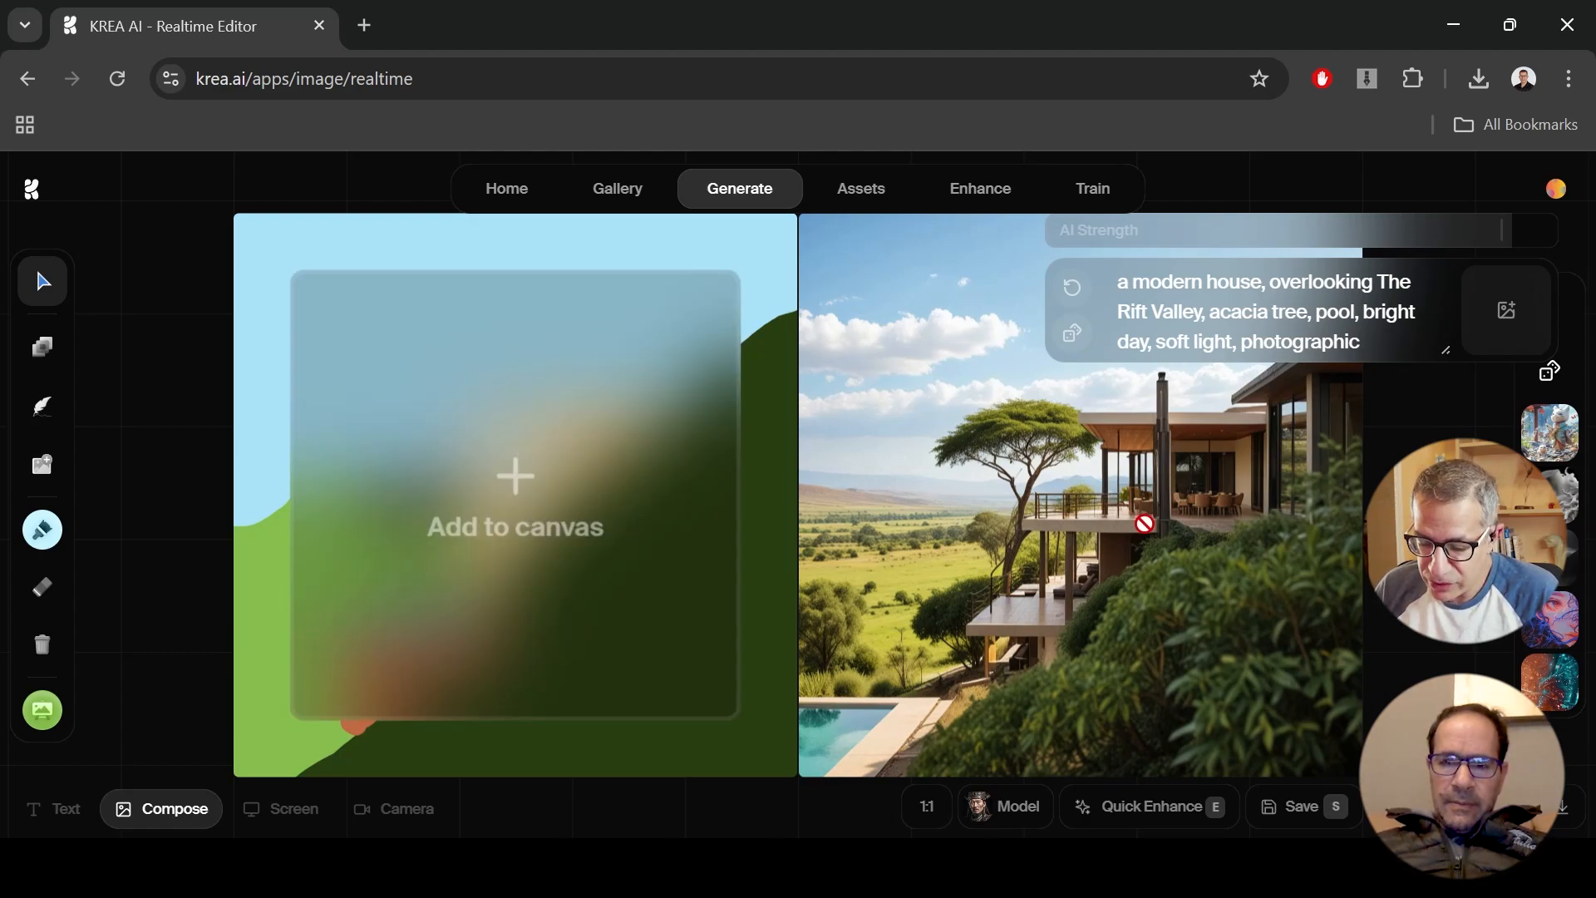
drag(278, 471, 440, 457)
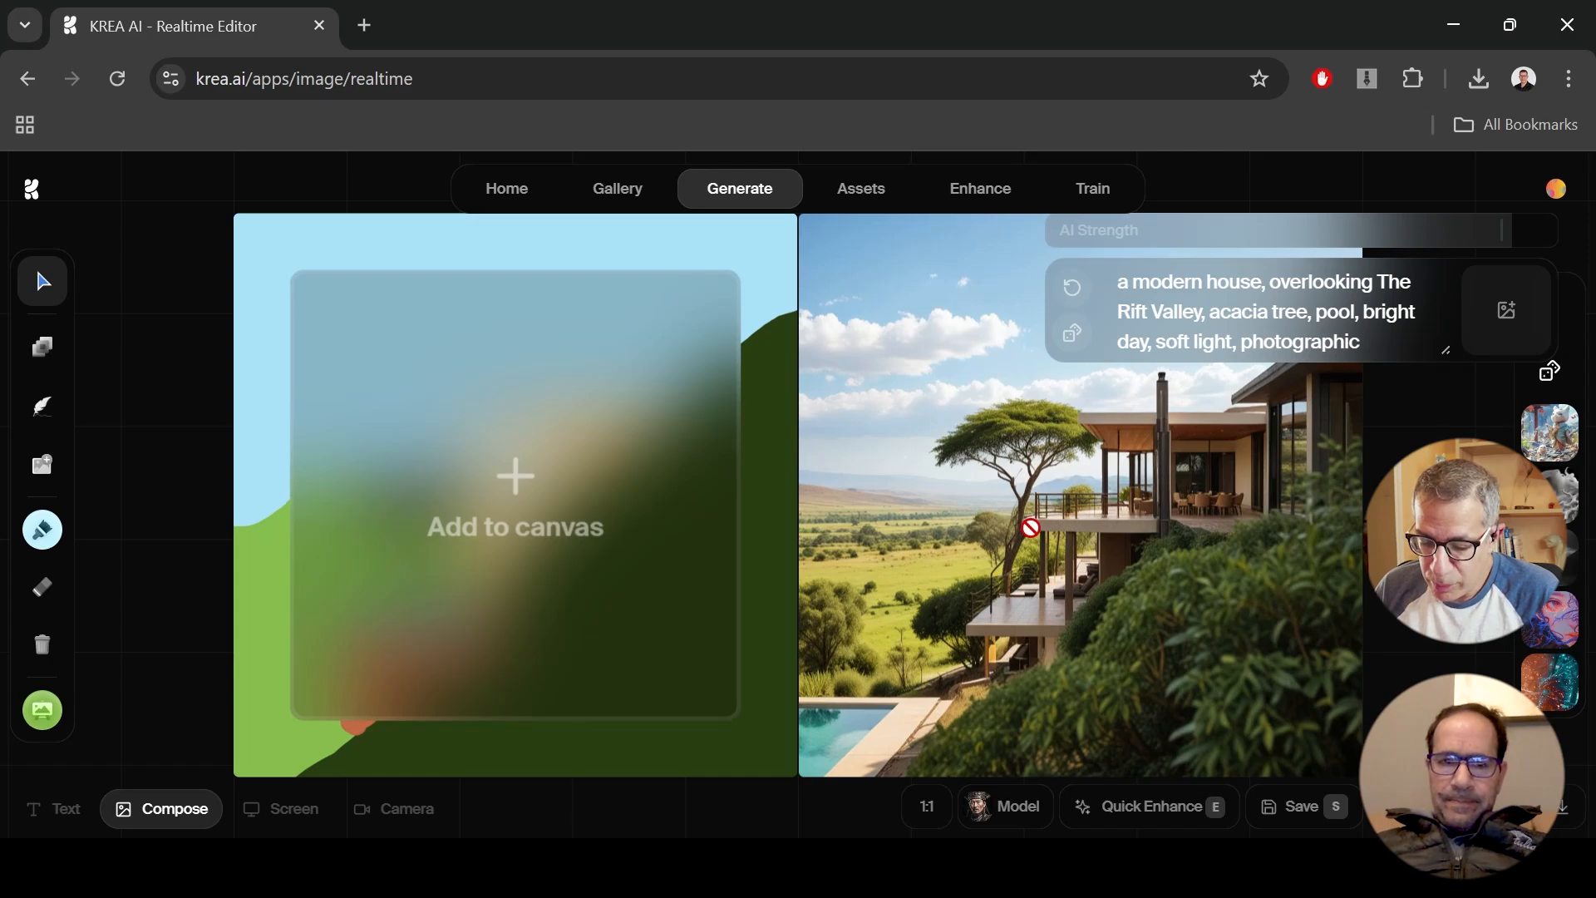
drag(1030, 528, 508, 486)
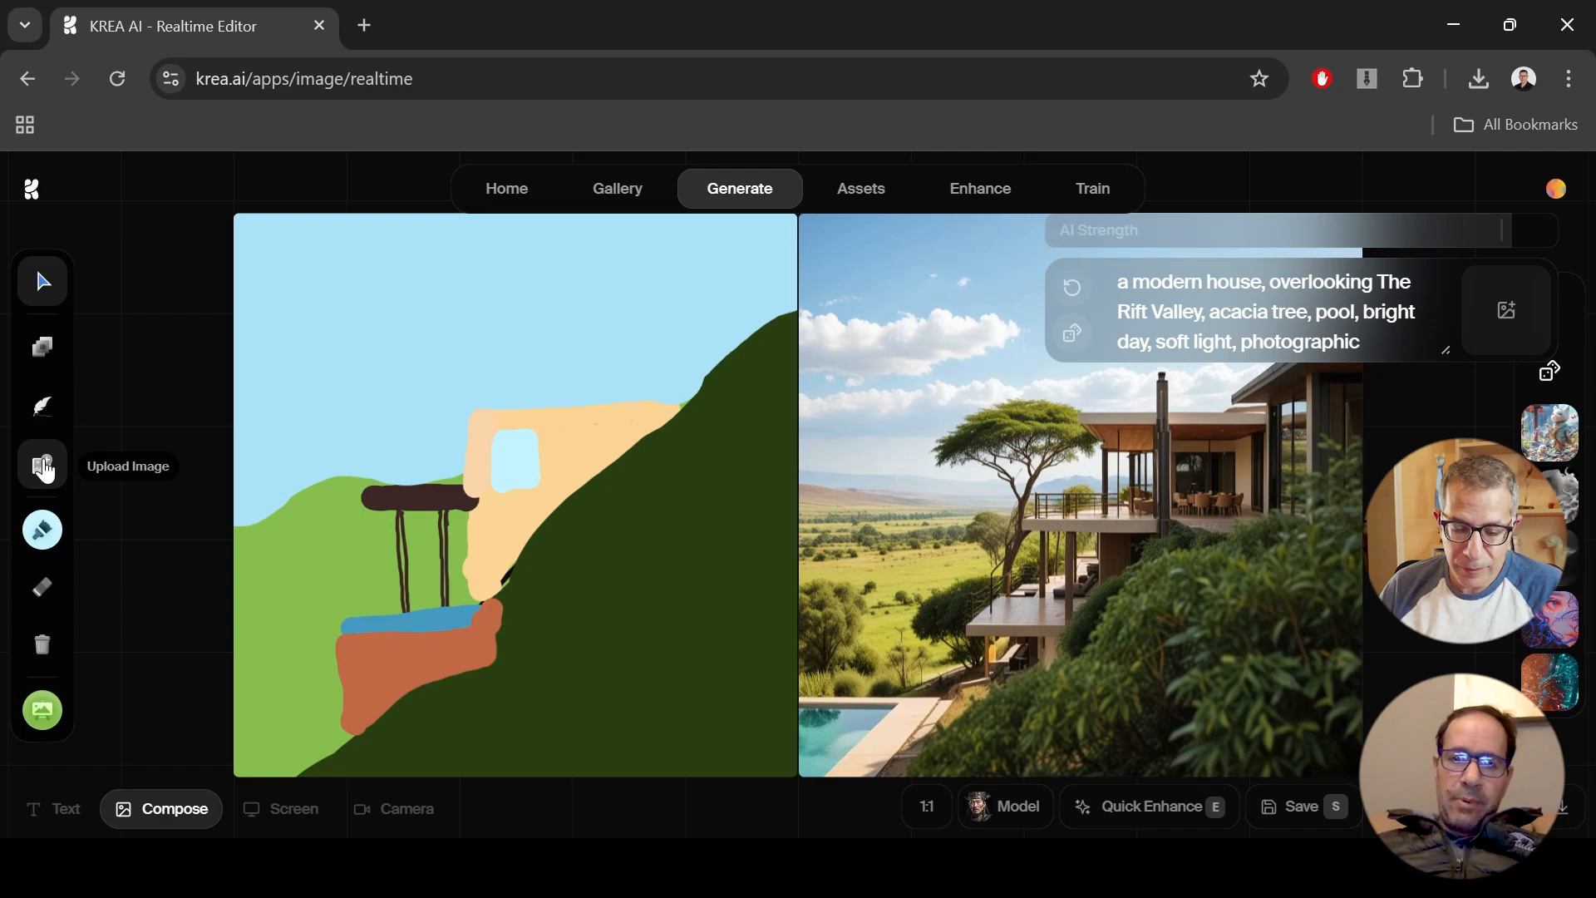
Step: Upload the hillside house photo, enlarge it to roughly canvas width and move it toward the canvas's lower-right corner
click(46, 470)
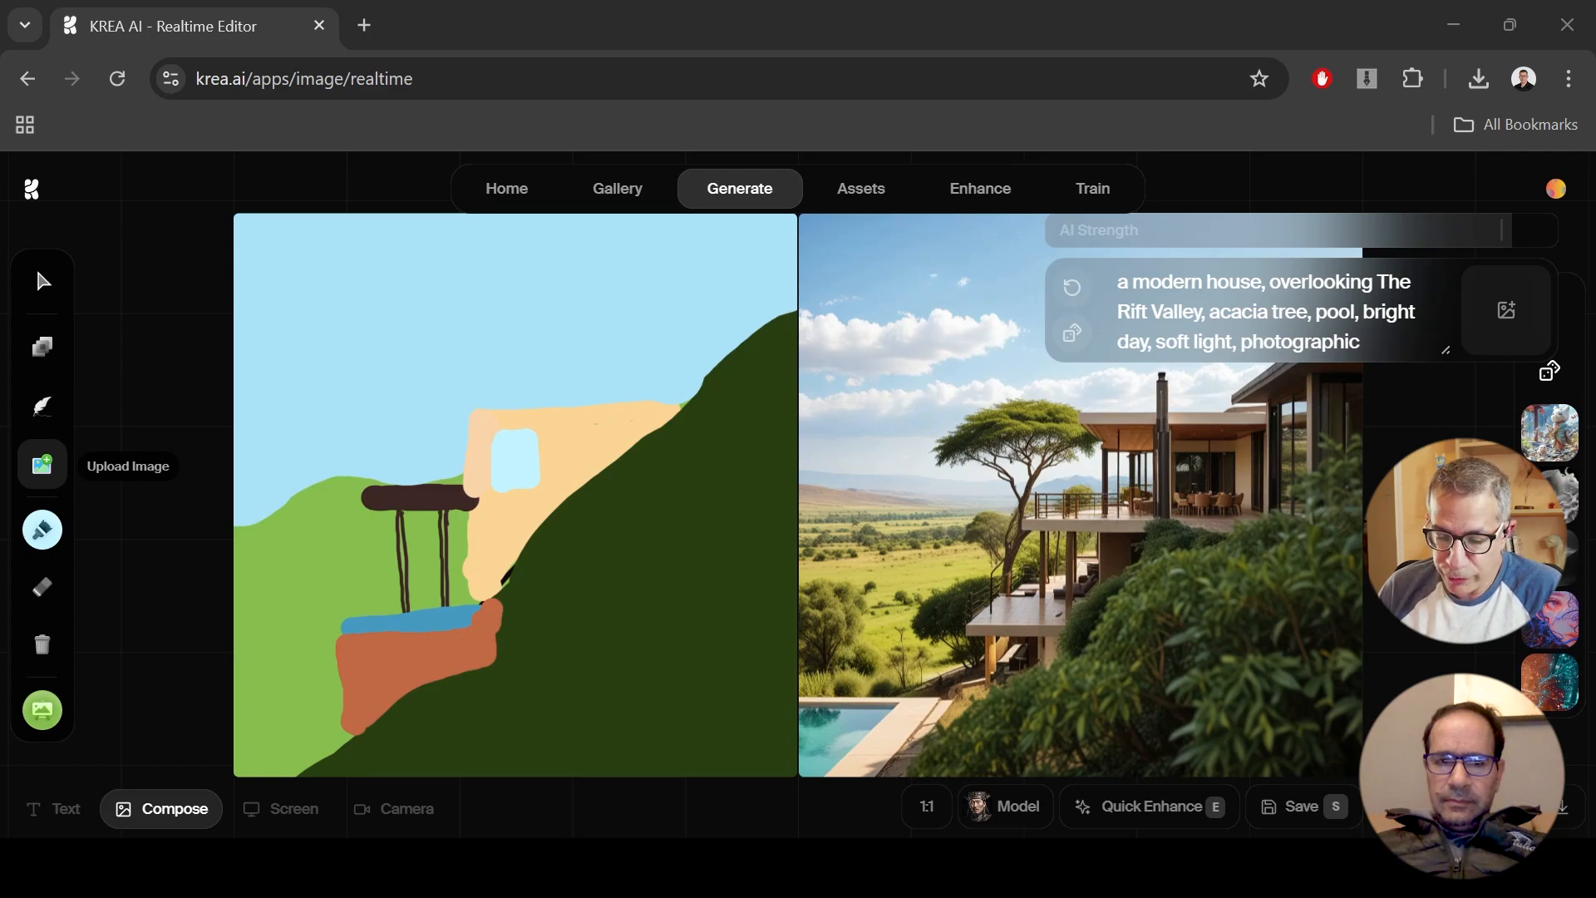
double_click(553, 412)
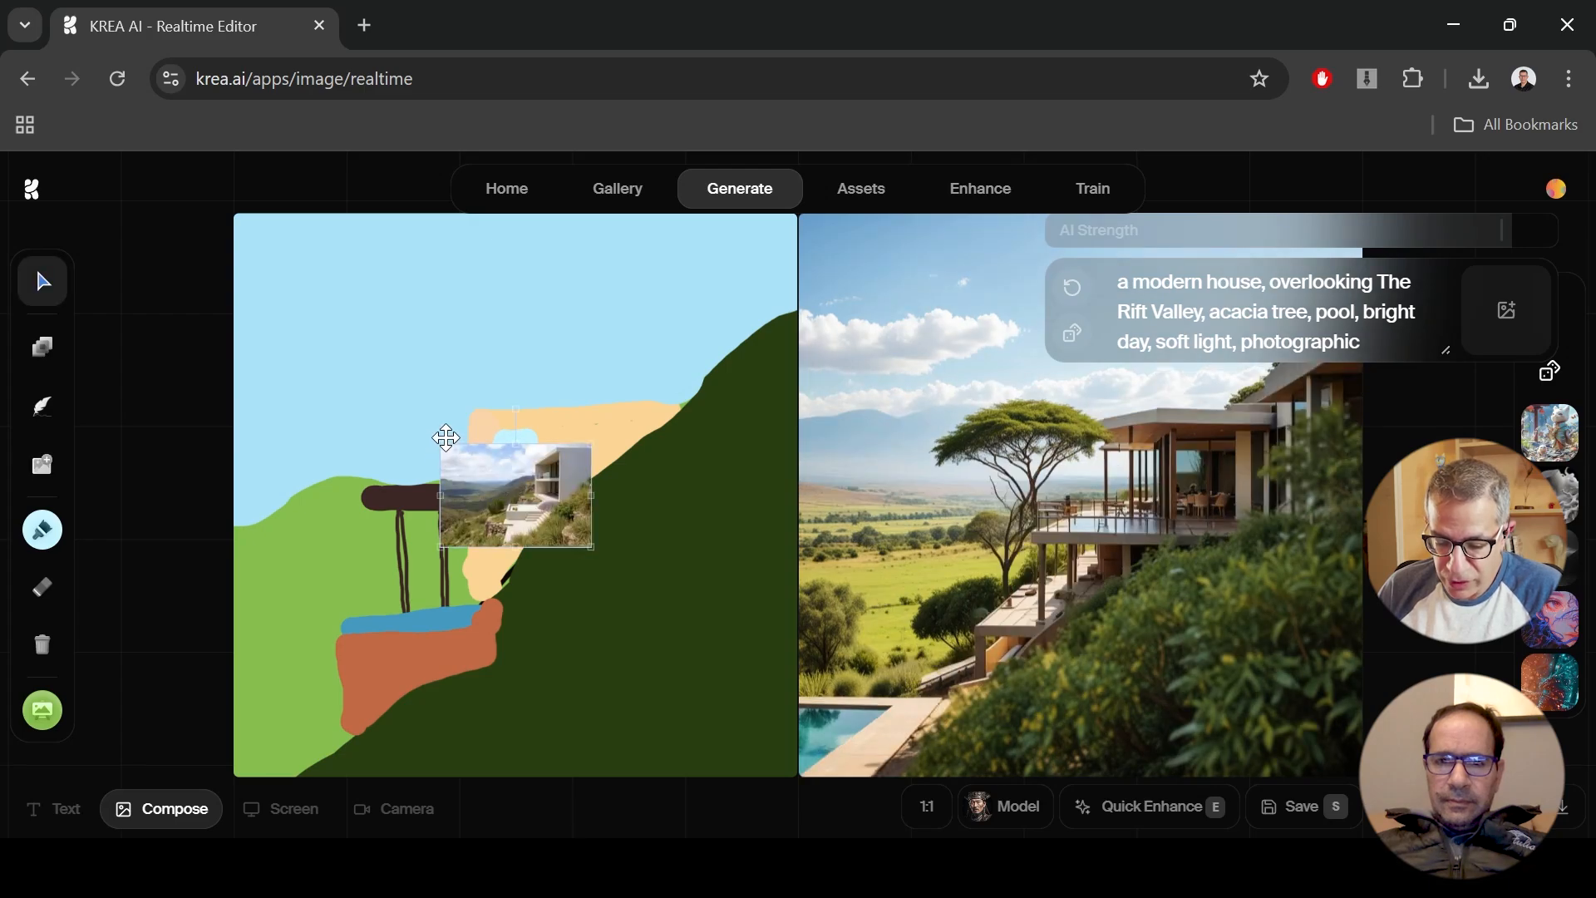
drag(458, 464, 331, 255)
drag(466, 338, 698, 687)
drag(409, 343, 731, 560)
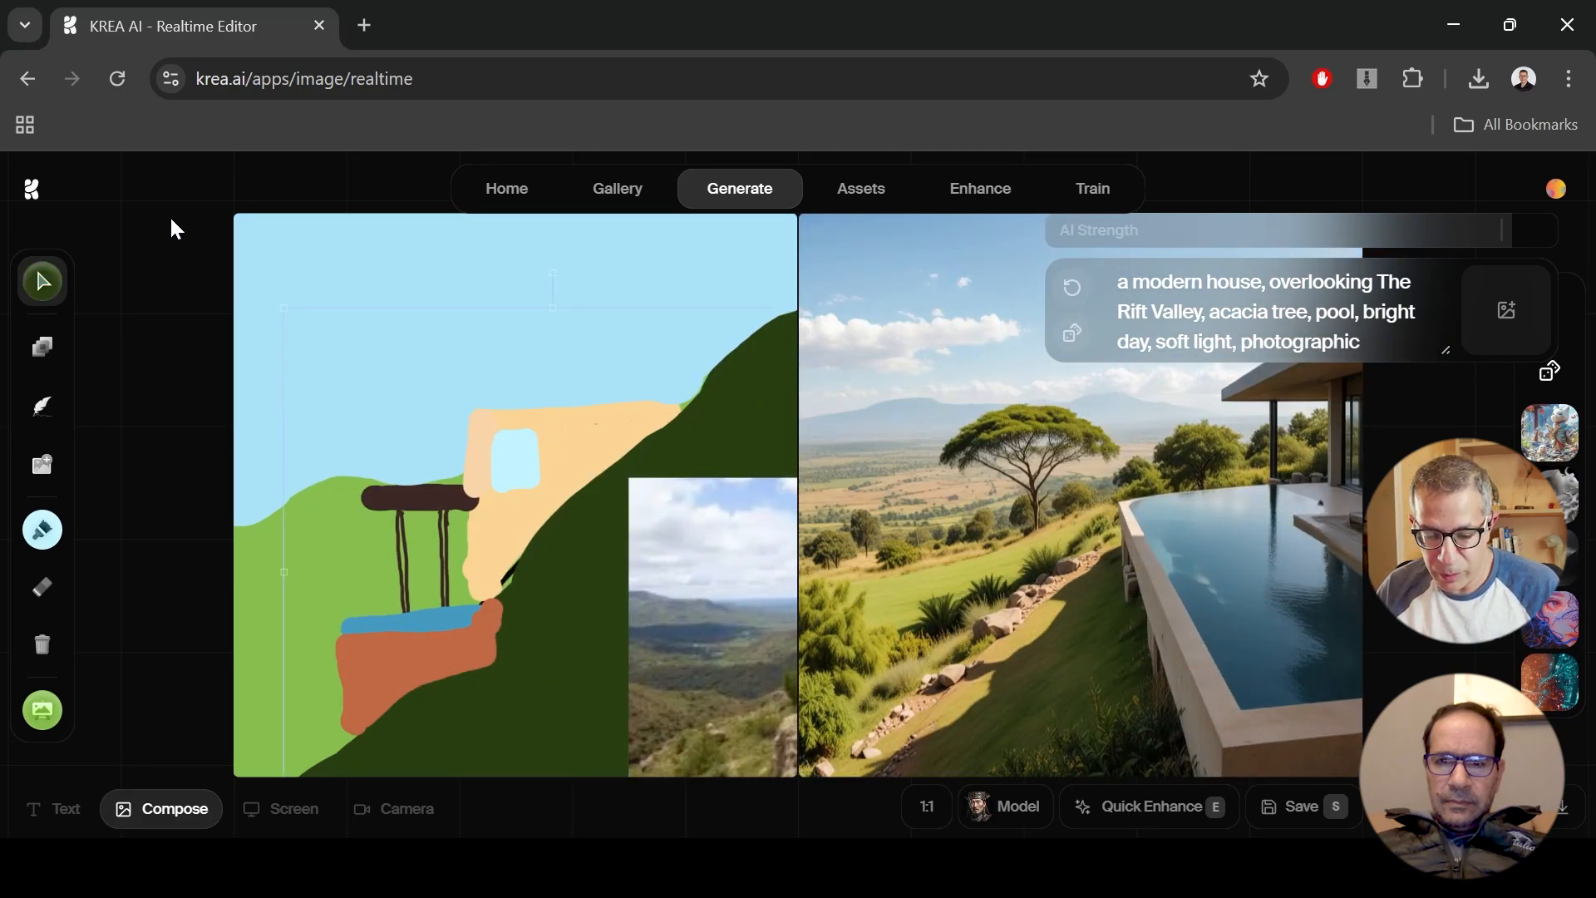
Step: Delete the light blue sky strokes and the house's fill, window and roof strokes from the sketch
mouse_move(253, 228)
mouse_down()
mouse_move(262, 263)
mouse_move(277, 253)
mouse_move(356, 463)
mouse_move(346, 455)
mouse_up()
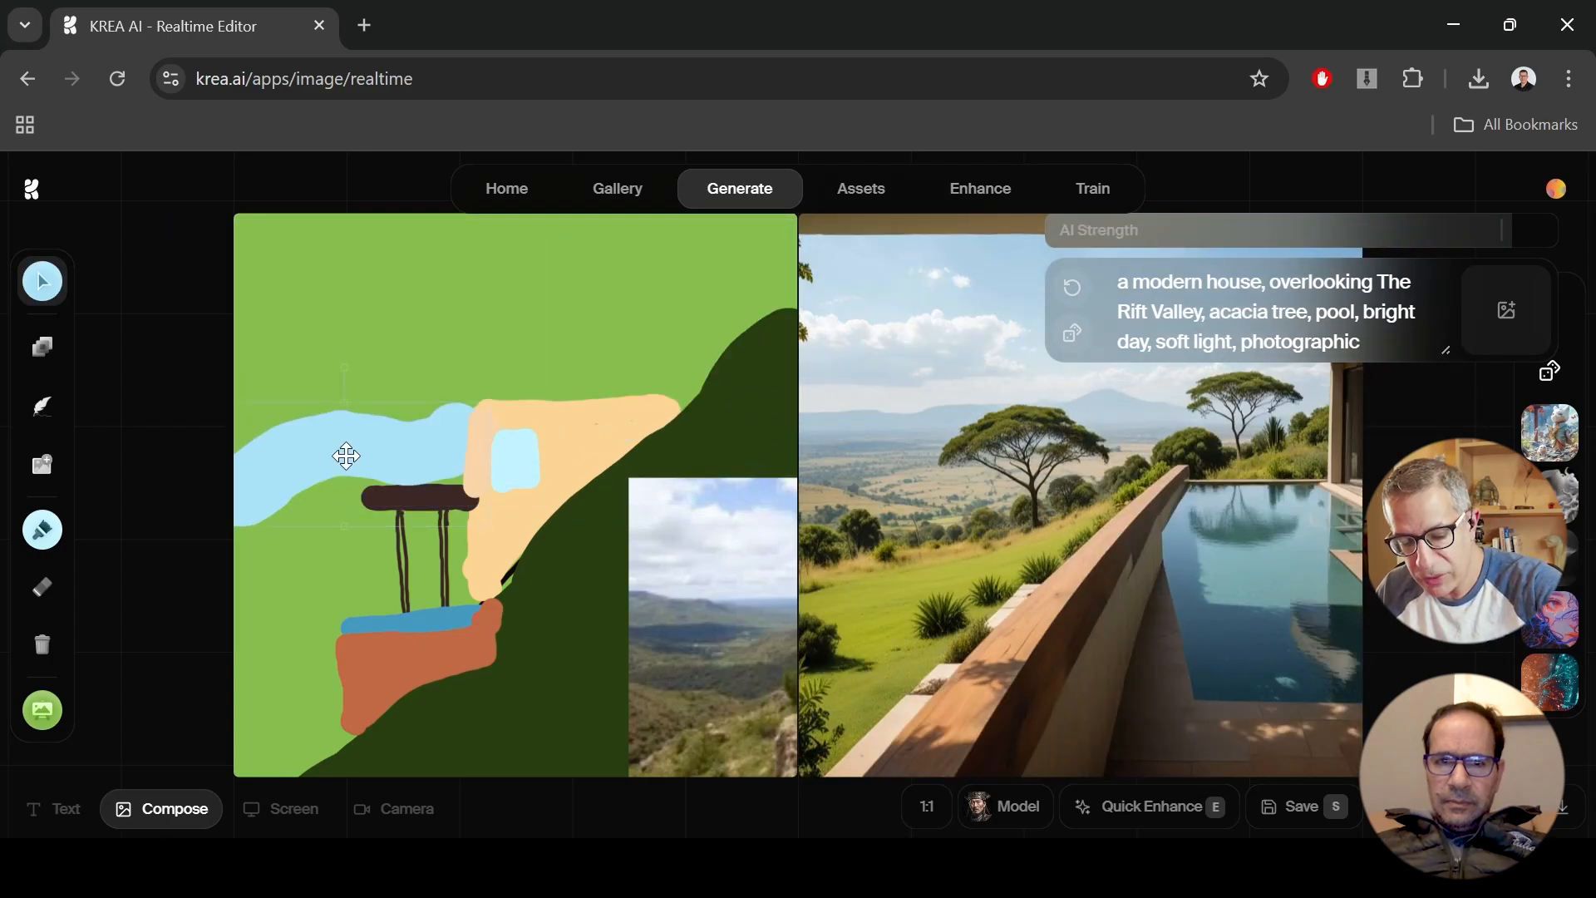
key(Delete)
click(587, 444)
key(Delete)
click(518, 450)
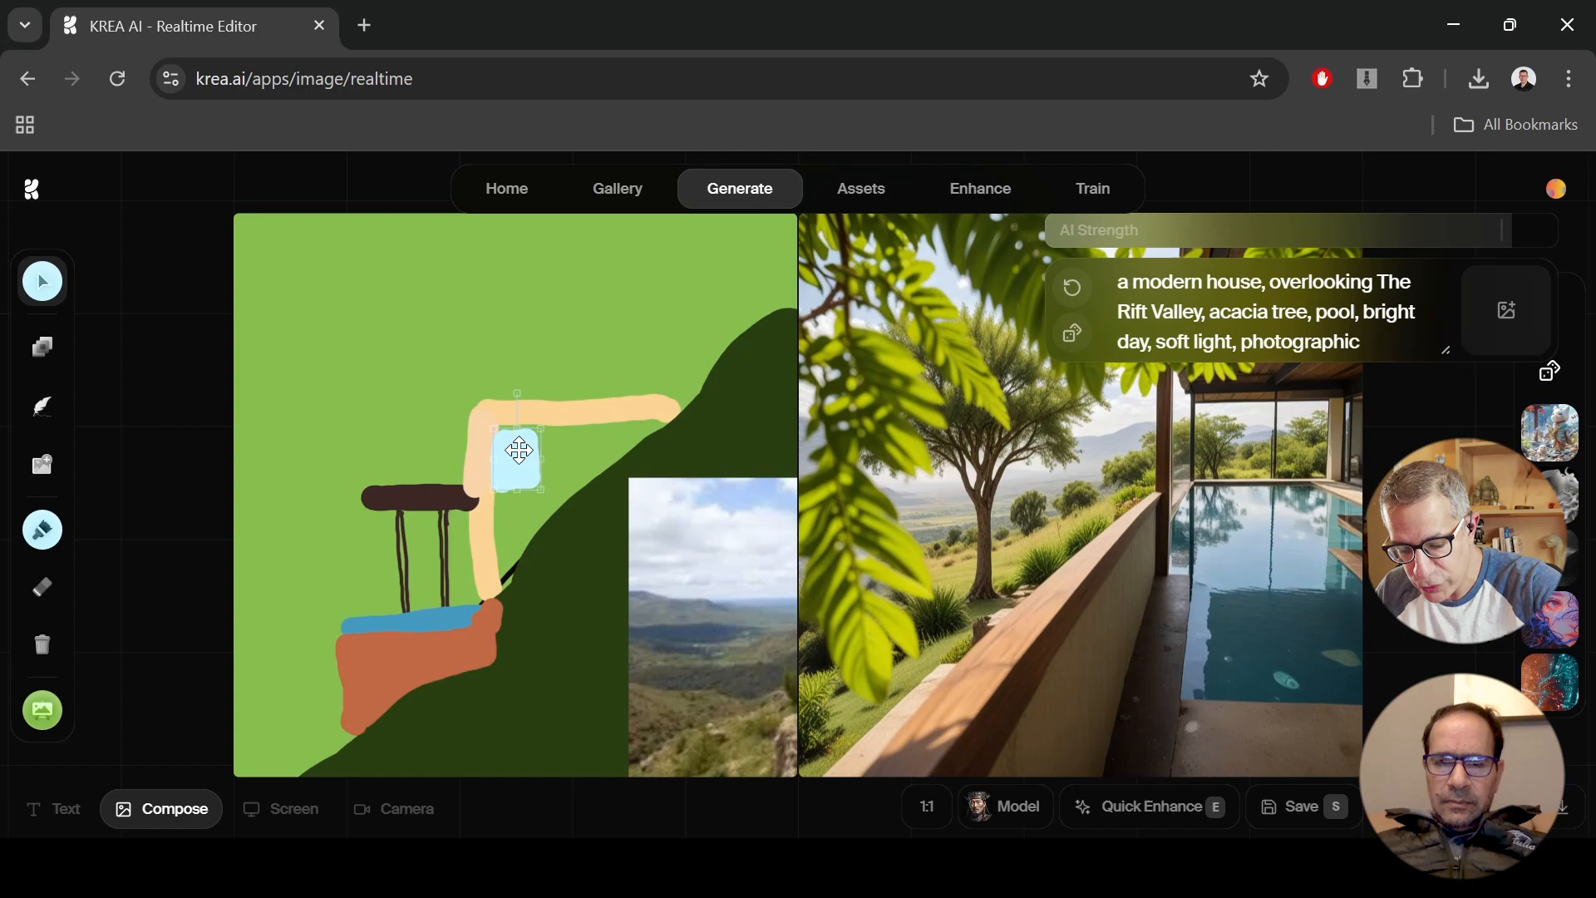
key(Delete)
click(541, 413)
key(Delete)
Step: Delete the remaining sketch strokes, including the dark deck, house wall, blue pool and terracotta base
click(587, 466)
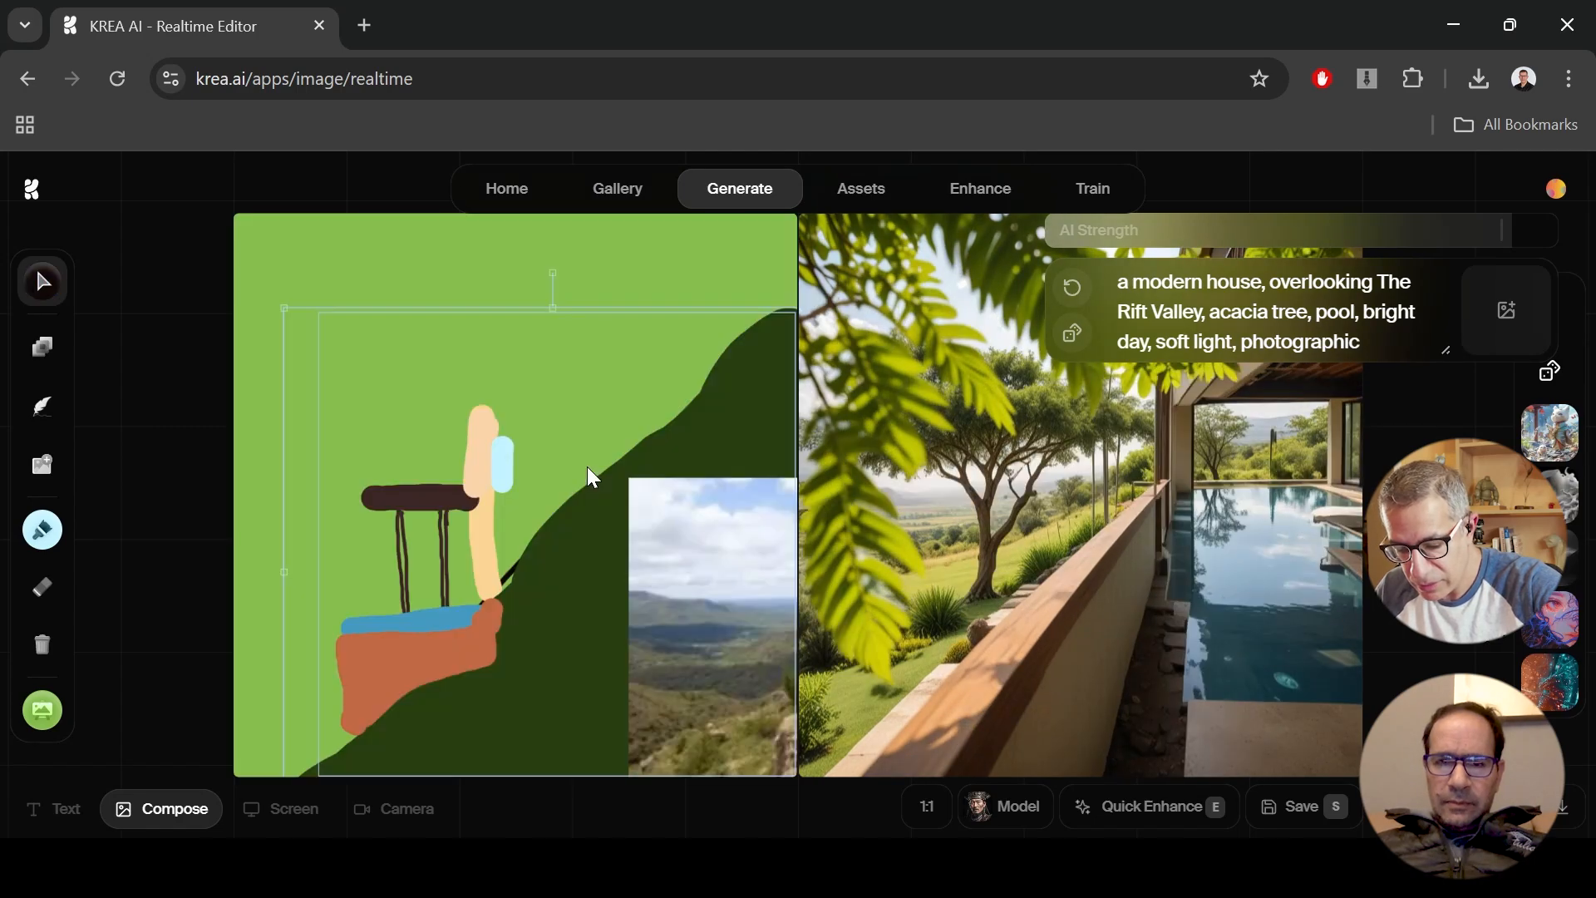
click(464, 499)
key(Delete)
click(471, 495)
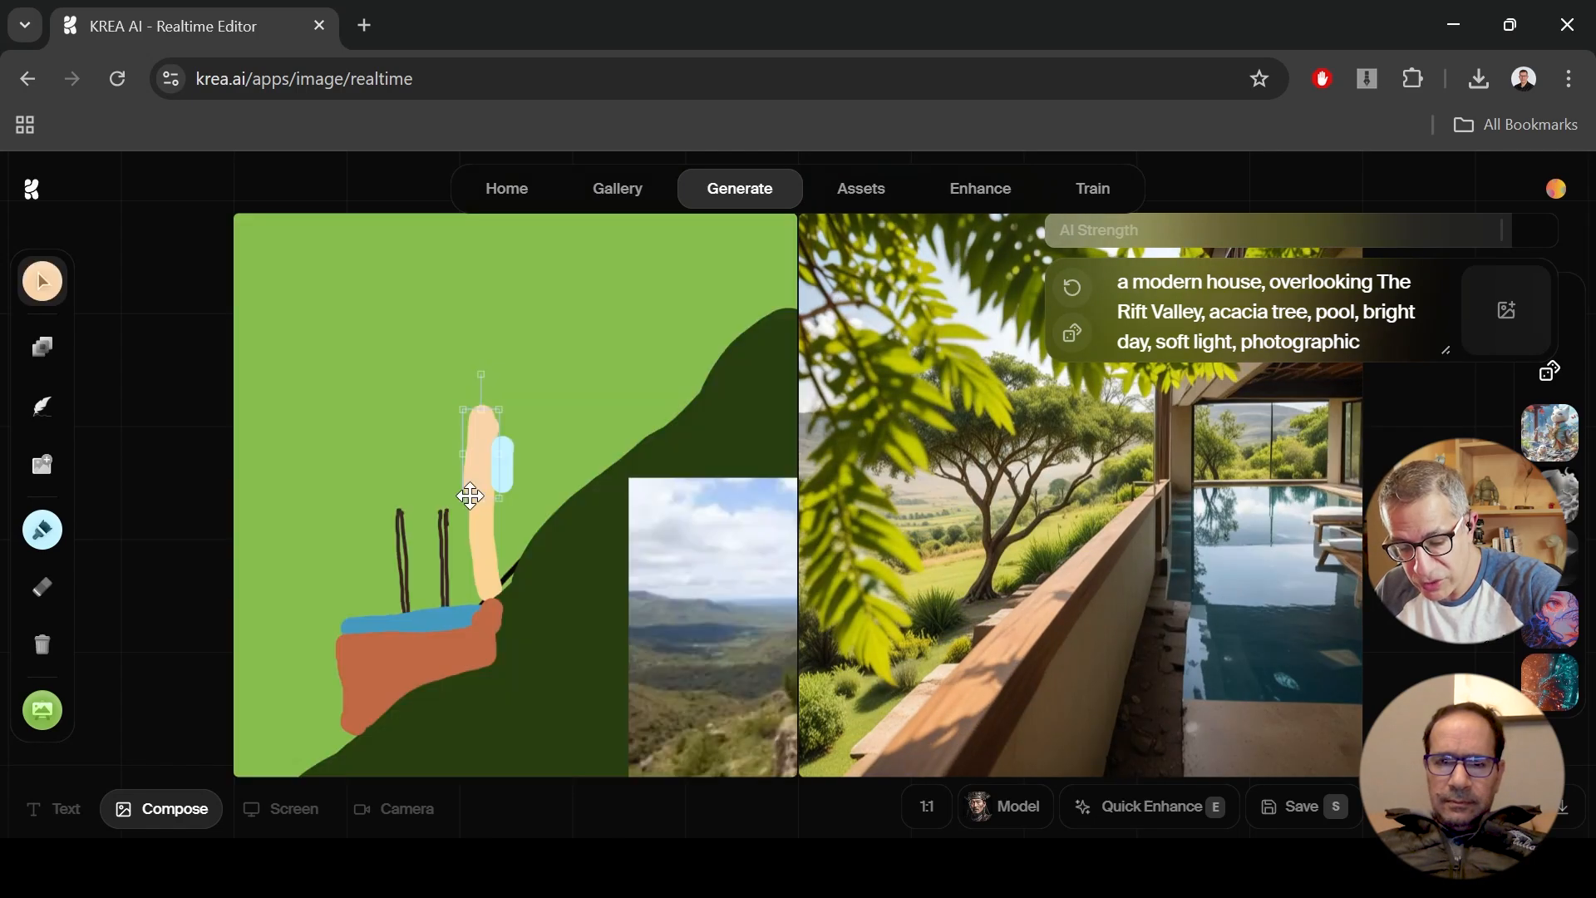
drag(477, 496, 336, 479)
key(Delete)
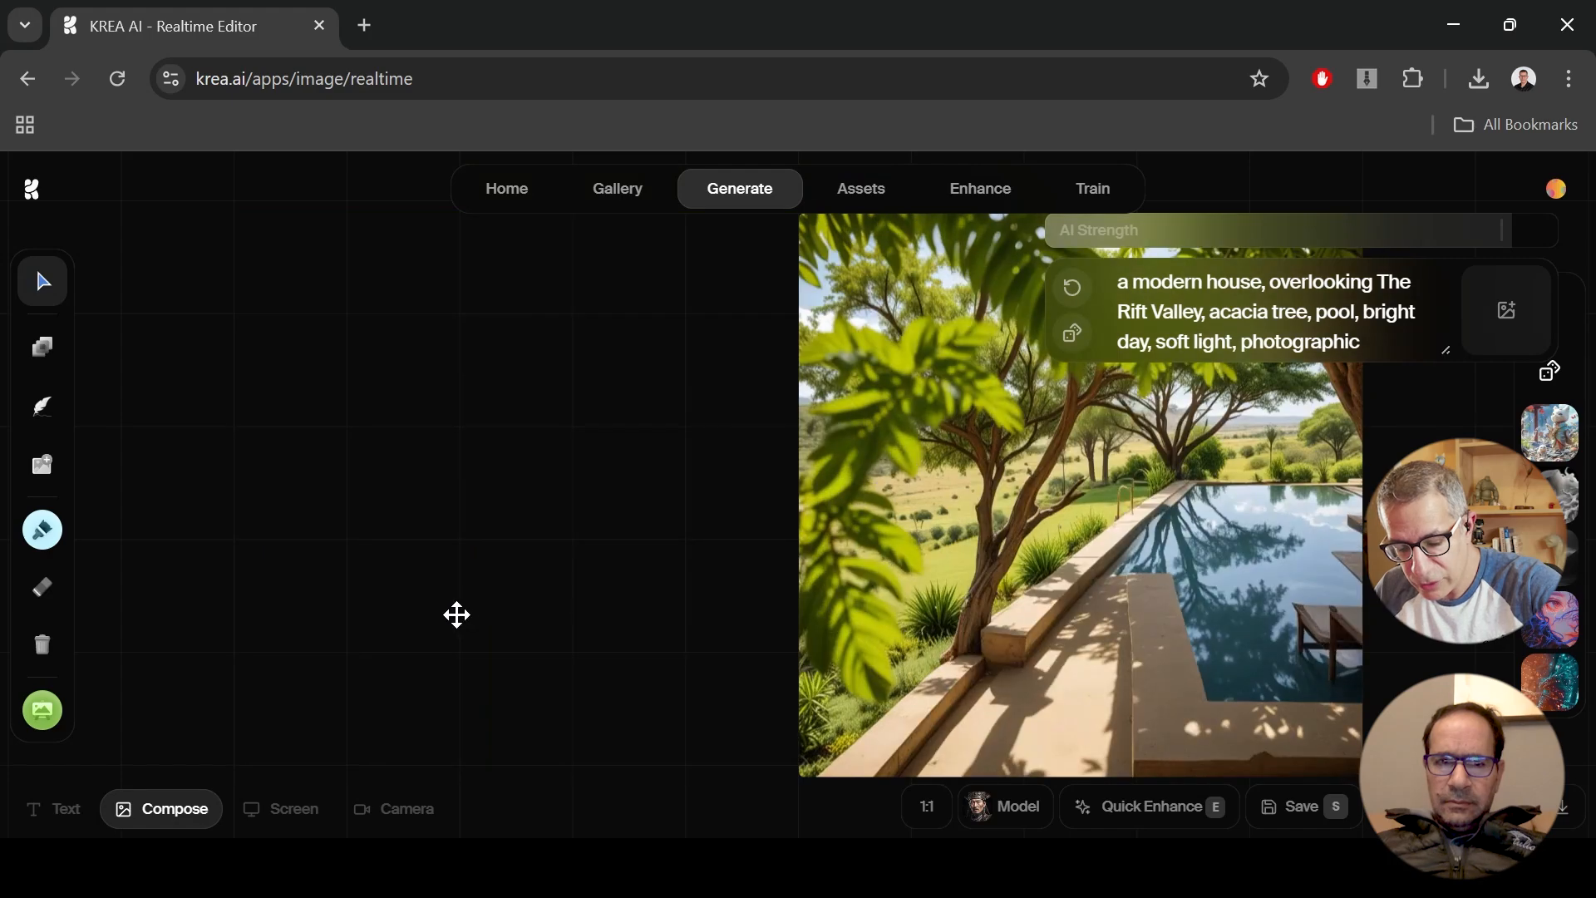
click(456, 615)
key(Delete)
click(418, 670)
key(Delete)
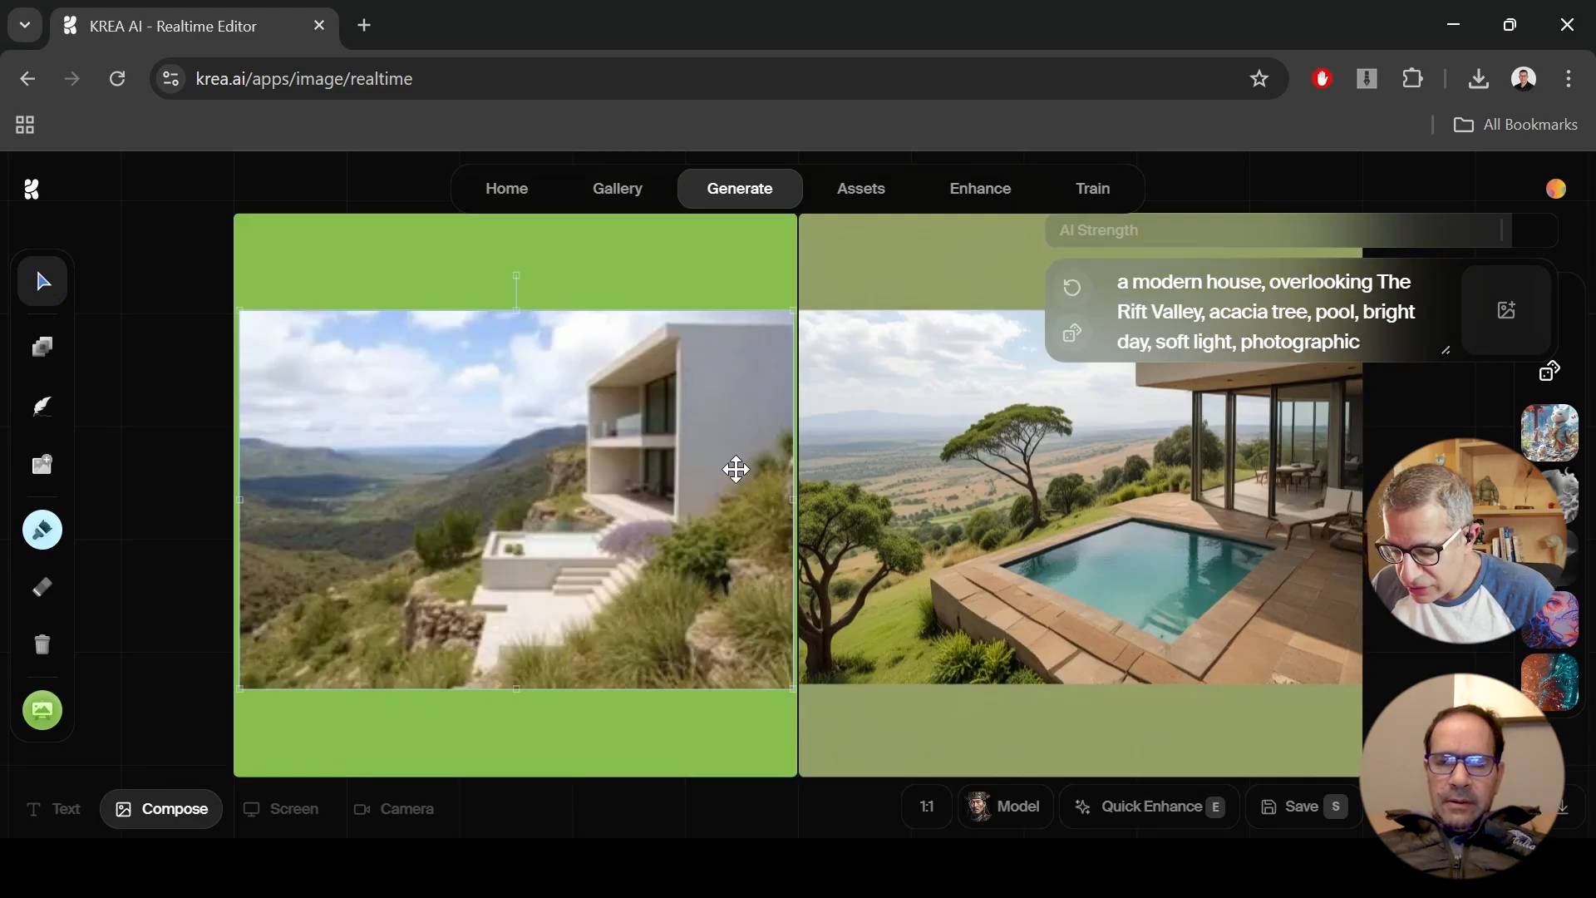
Step: Lower the AI Strength to 18
mouse_move(1308, 238)
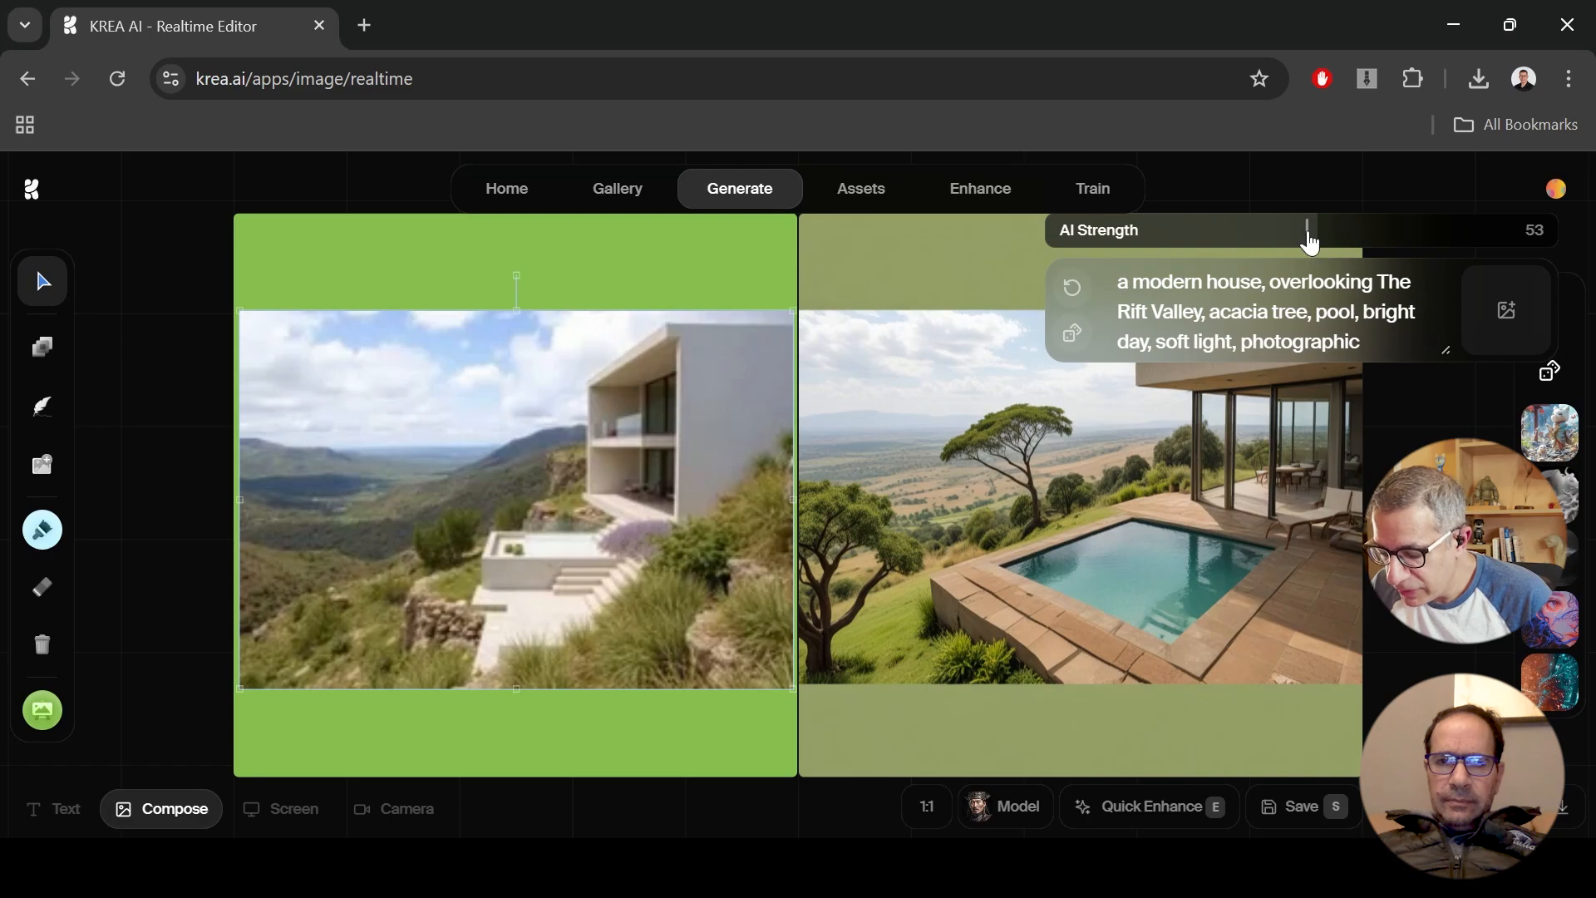
drag(1309, 241, 1128, 235)
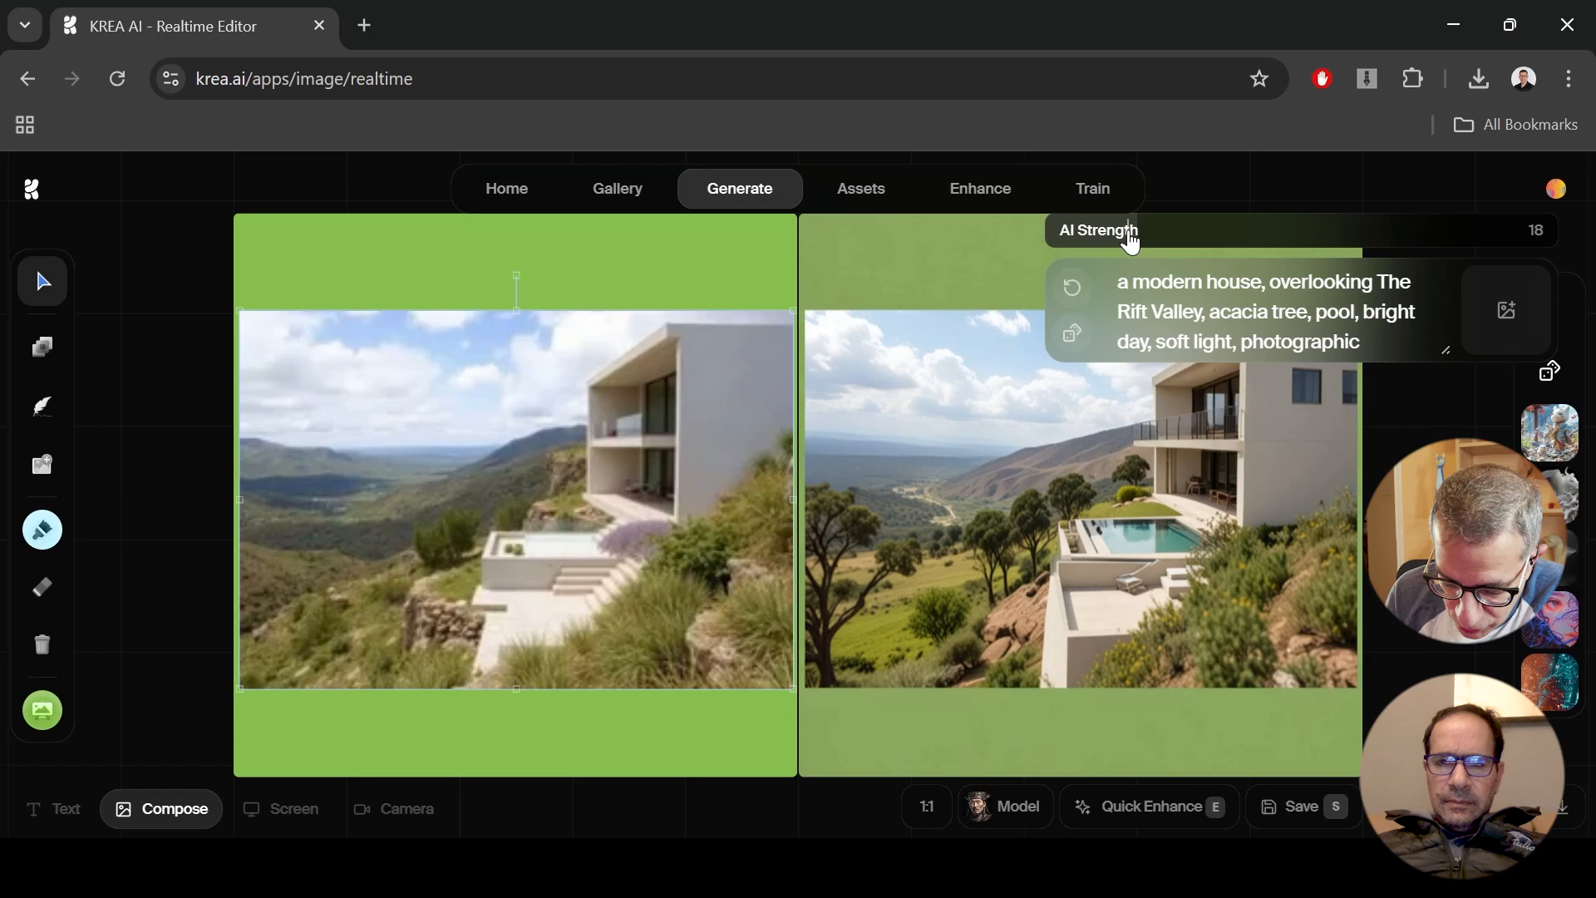
Step: Paint a thick near-black tree trunk with a flared base over the valley in the hillside house photo
click(32, 541)
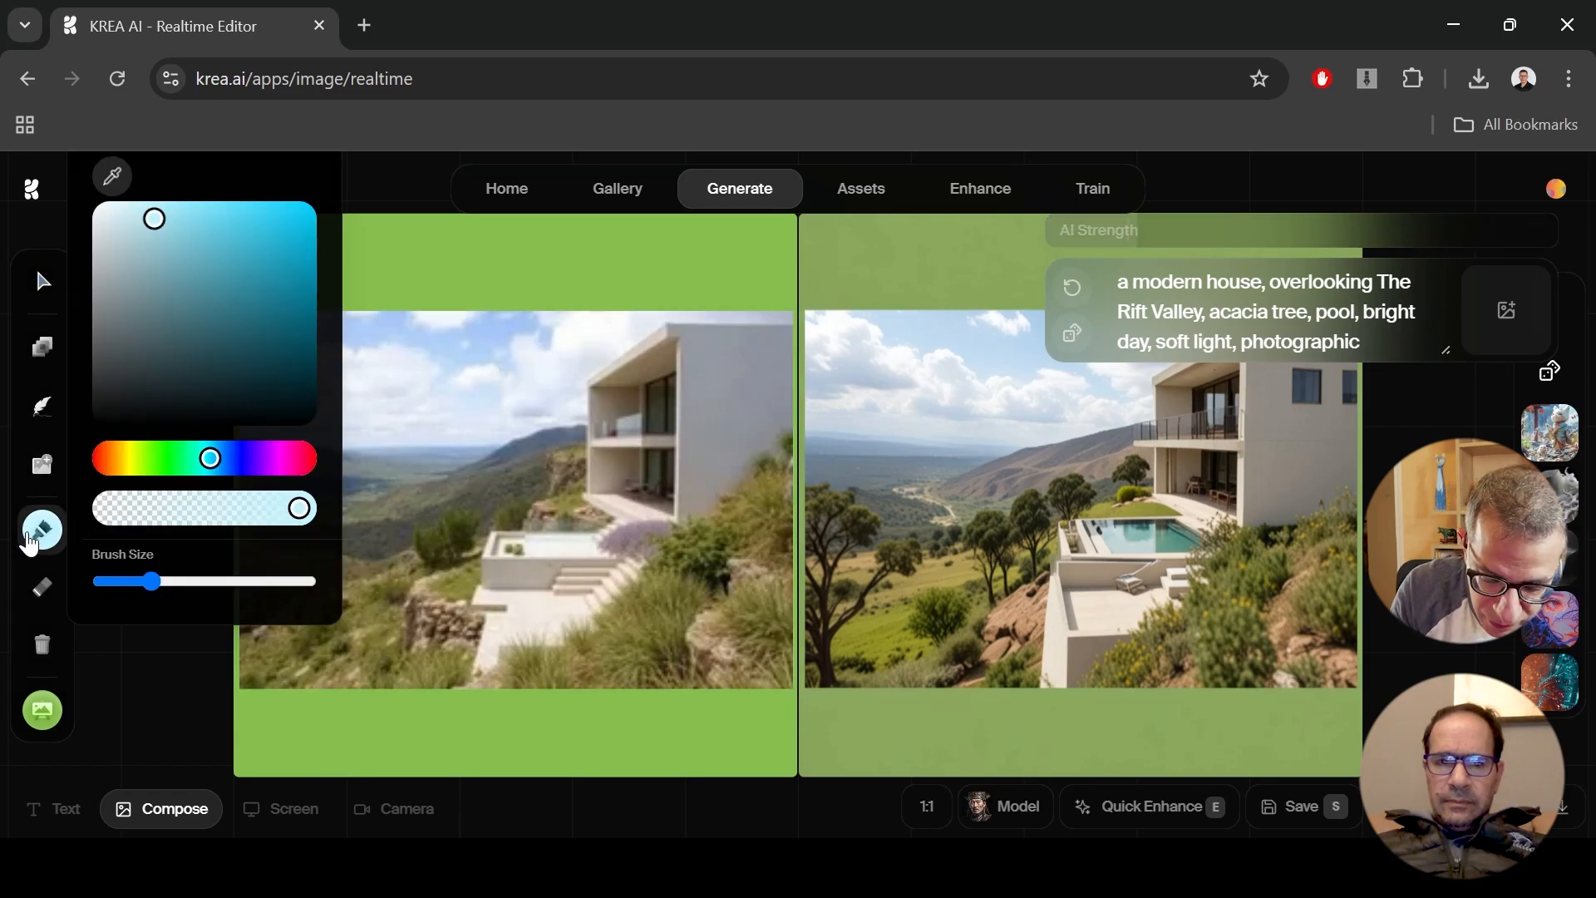
drag(356, 612, 347, 629)
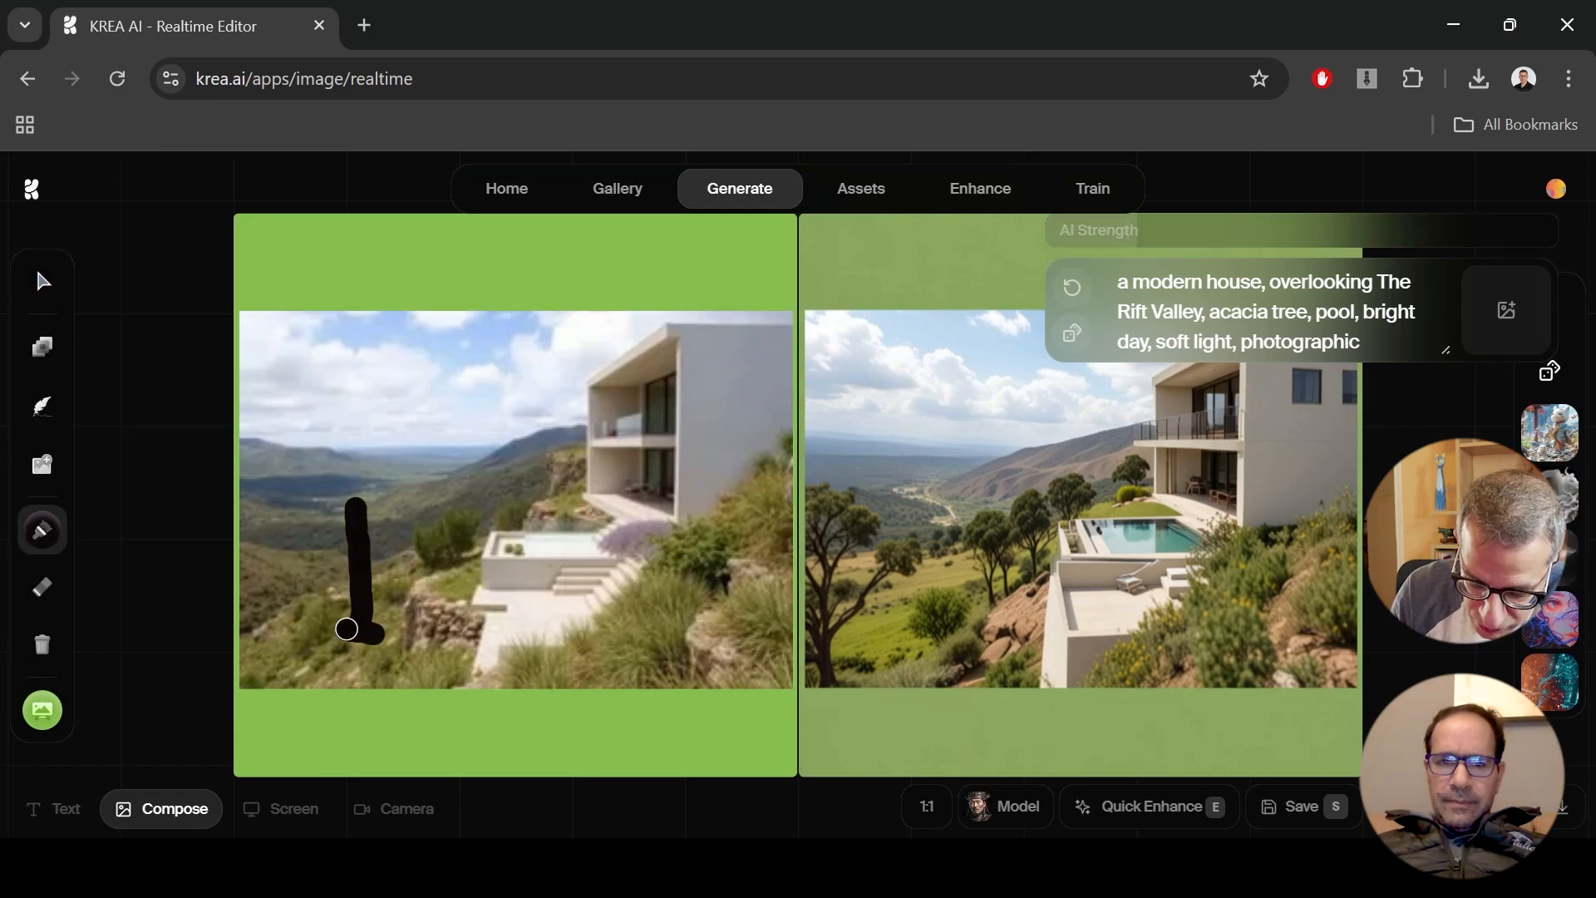
Step: Paint a wide, flat lime-green acacia canopy with short branches on top of the dark trunk, using a smaller brush
click(39, 545)
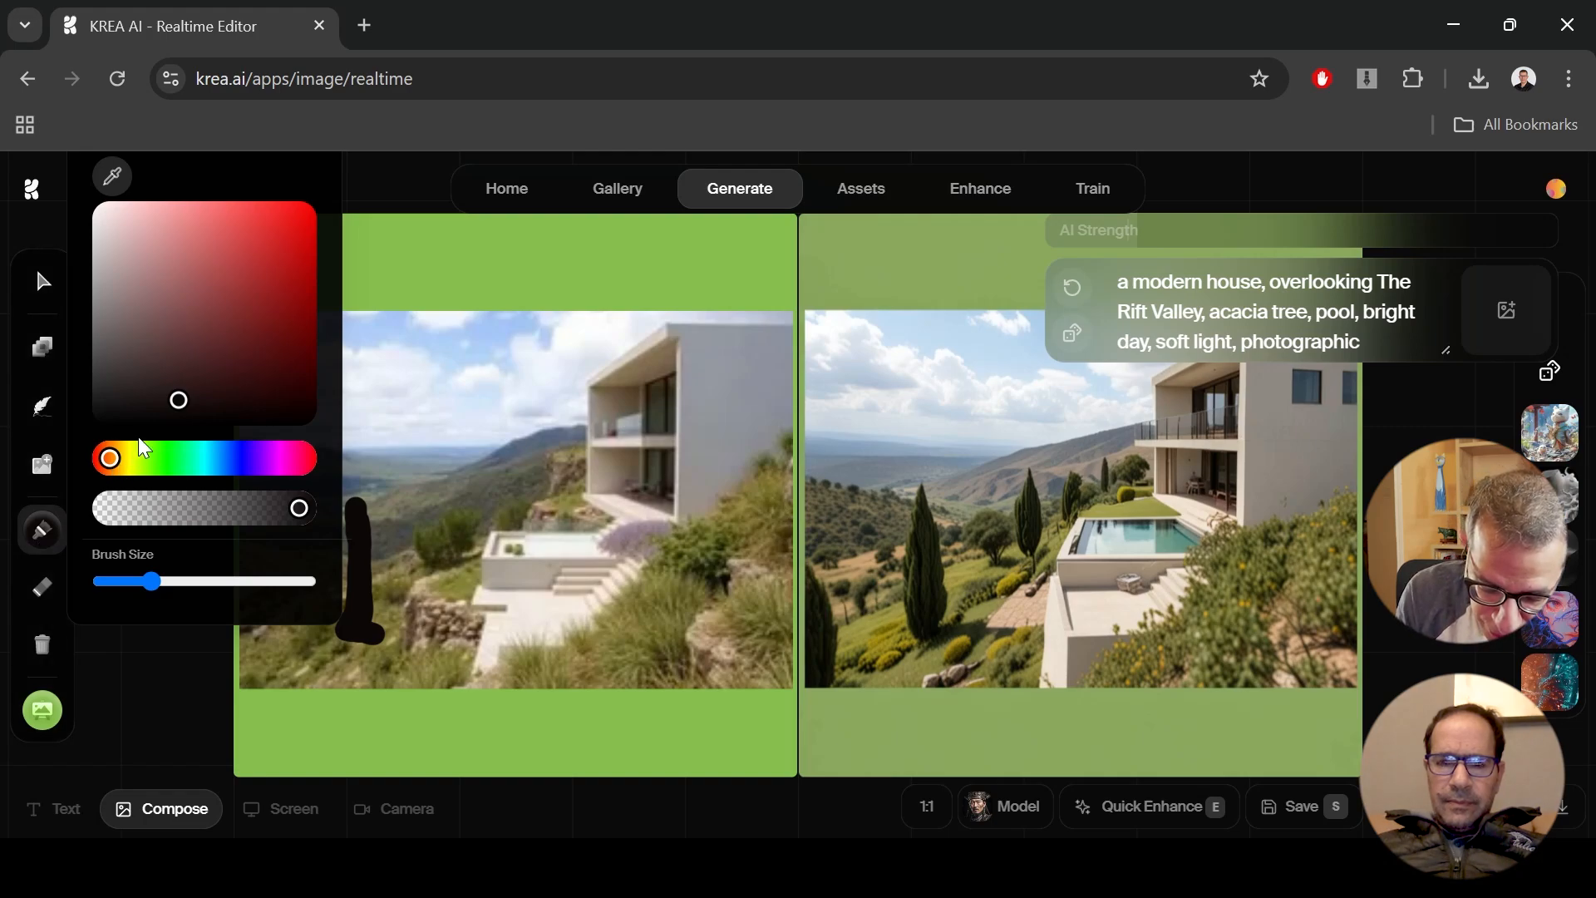
drag(112, 456, 116, 457)
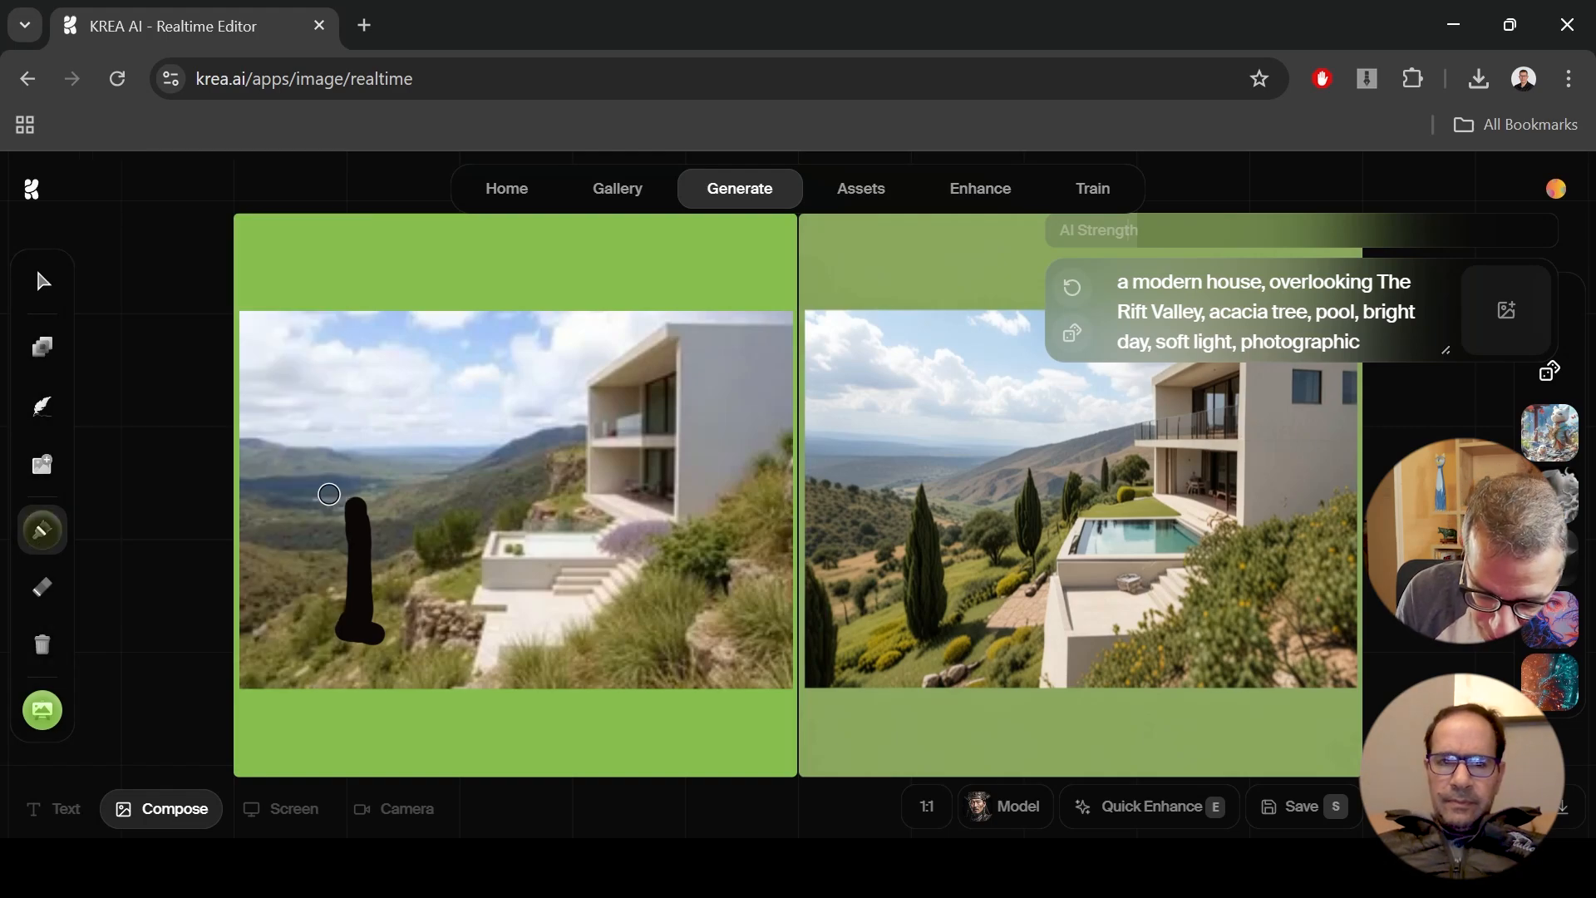
click(48, 542)
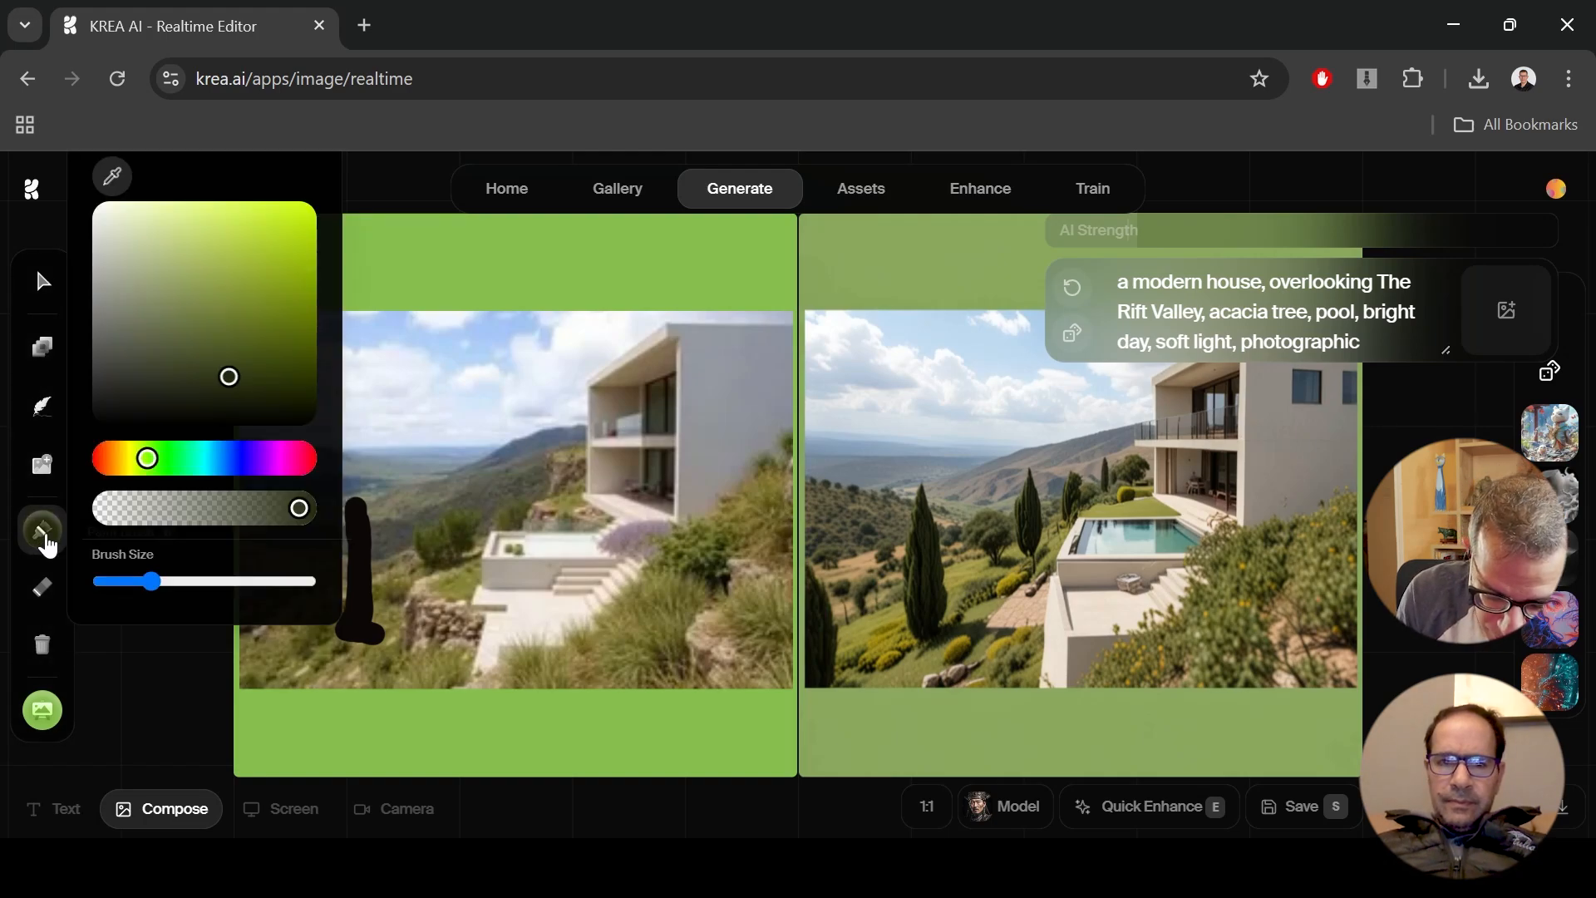
drag(141, 573, 115, 573)
click(39, 538)
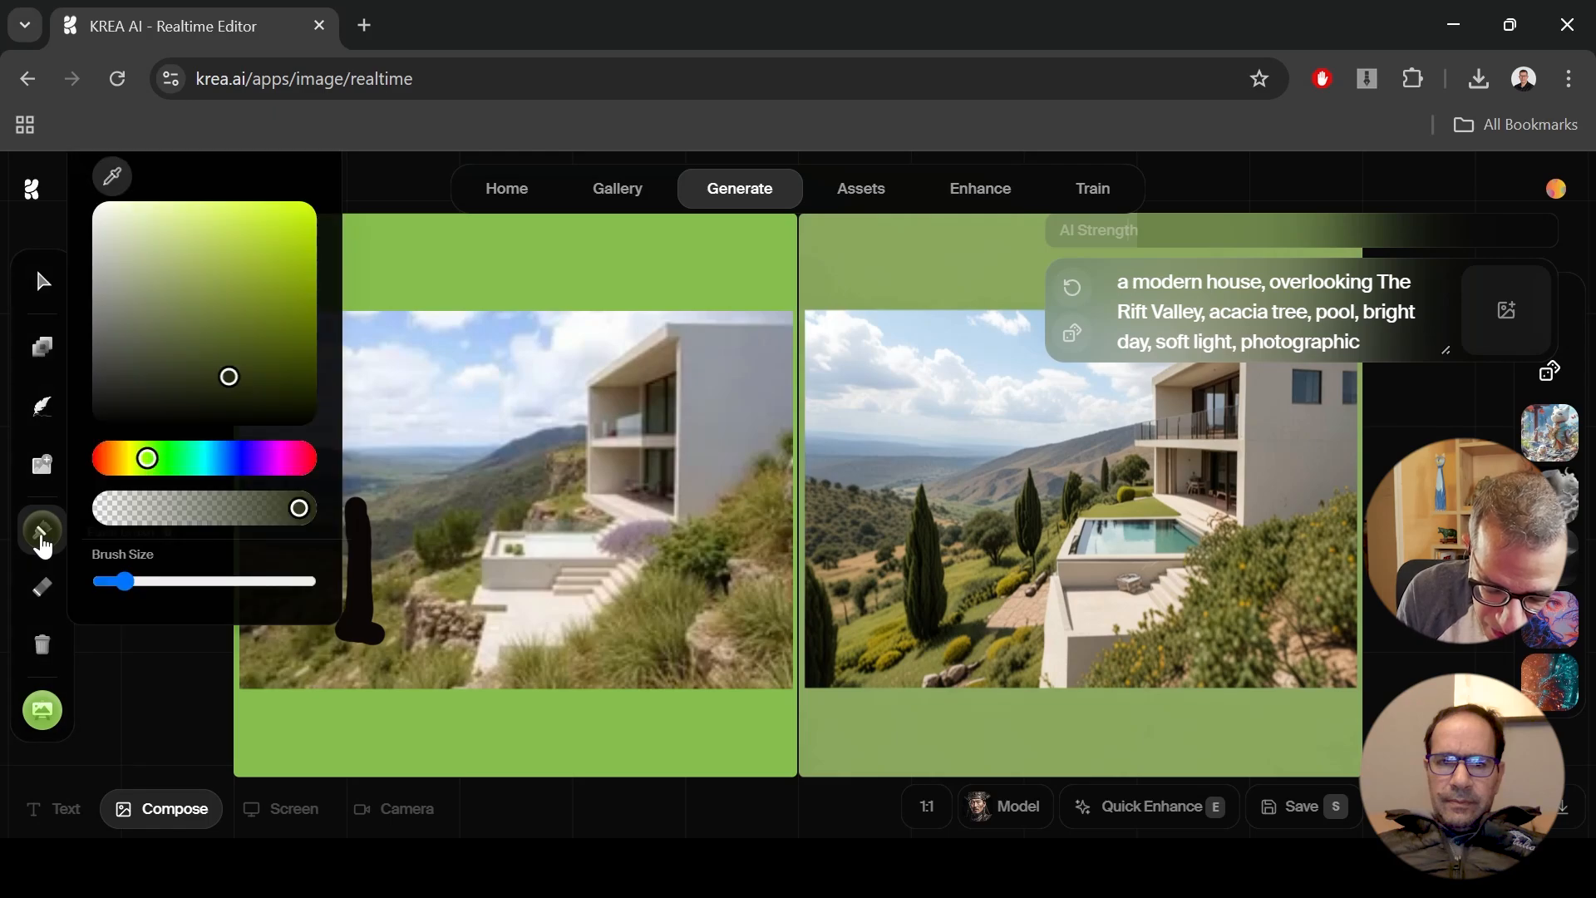
click(113, 580)
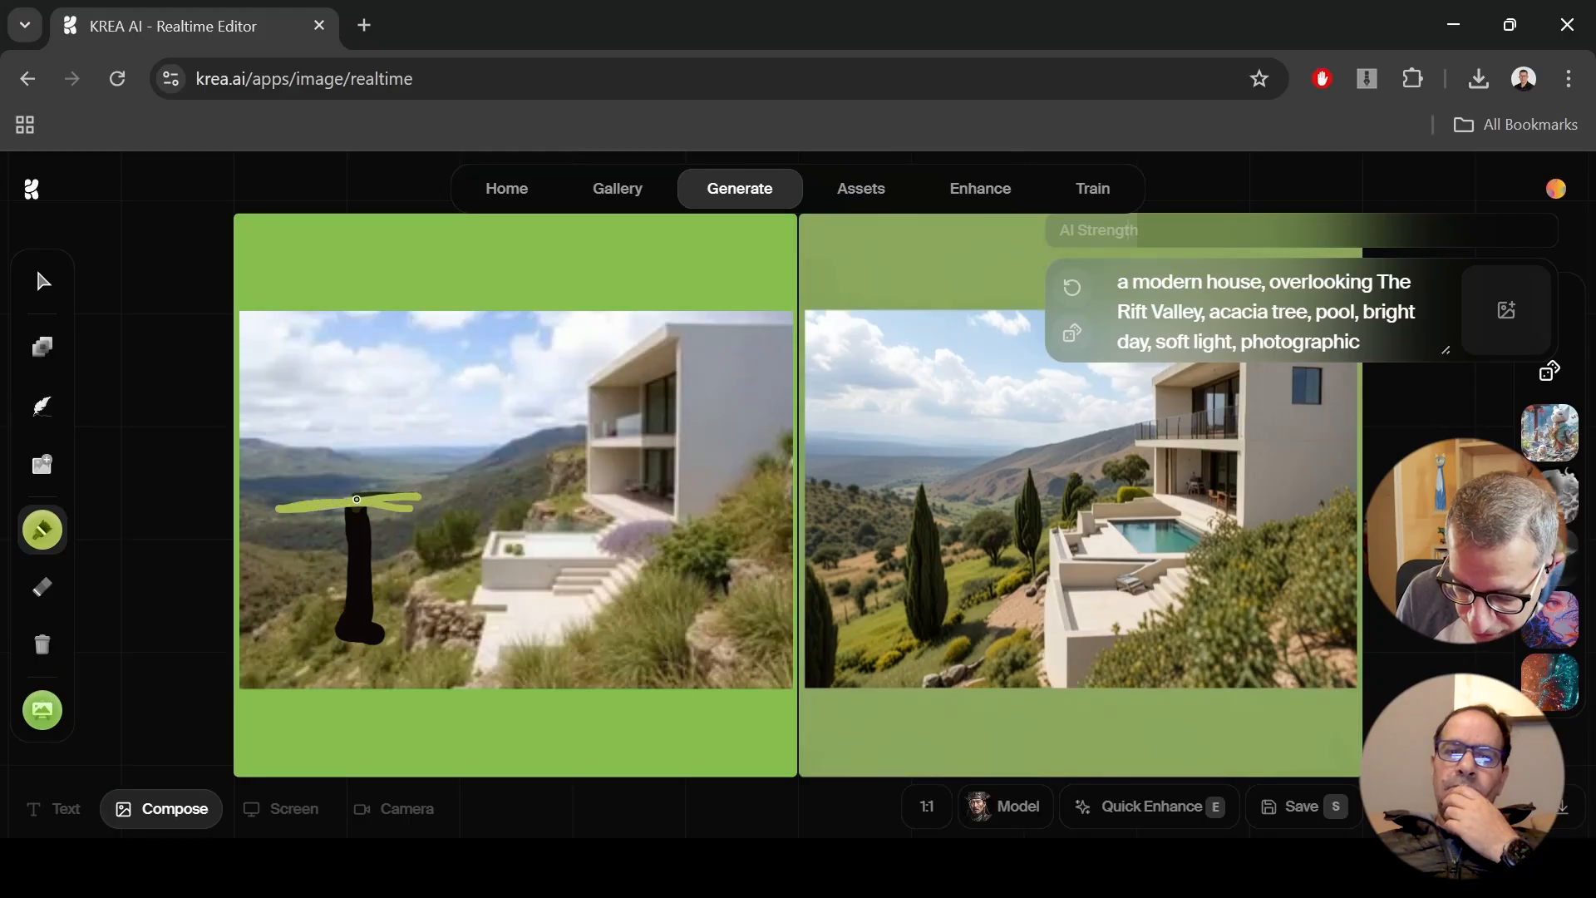
mouse_move(359, 542)
mouse_down()
mouse_move(487, 506)
mouse_move(258, 514)
mouse_move(341, 509)
mouse_up()
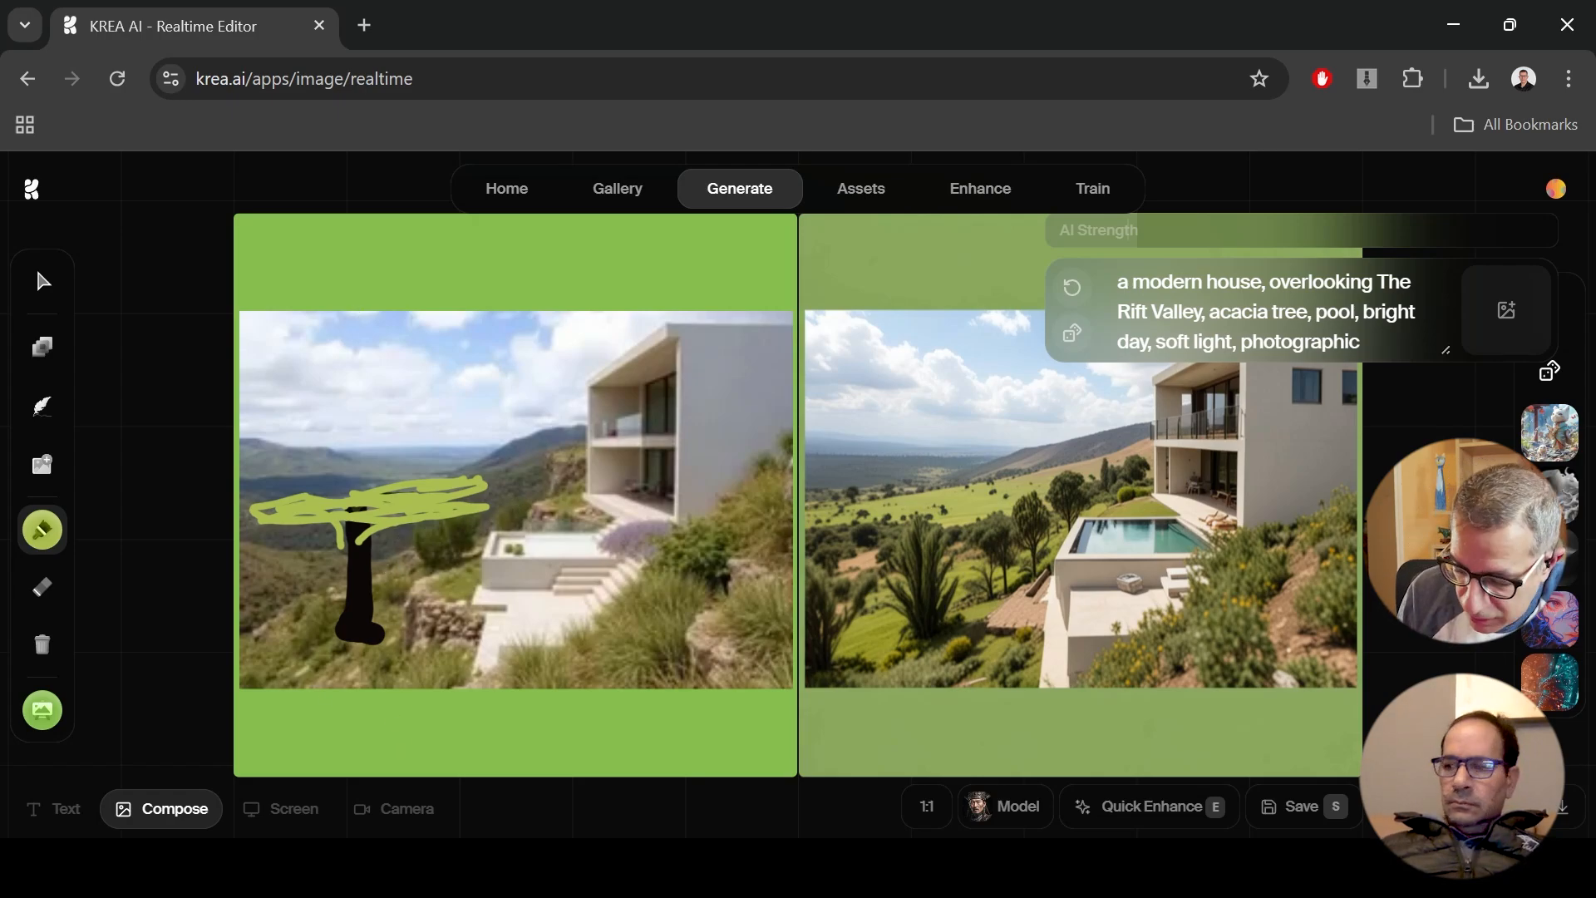
Step: Cover the cloudy sky beside the house in the photo with a broad patch of bright sky-blue paint
click(43, 529)
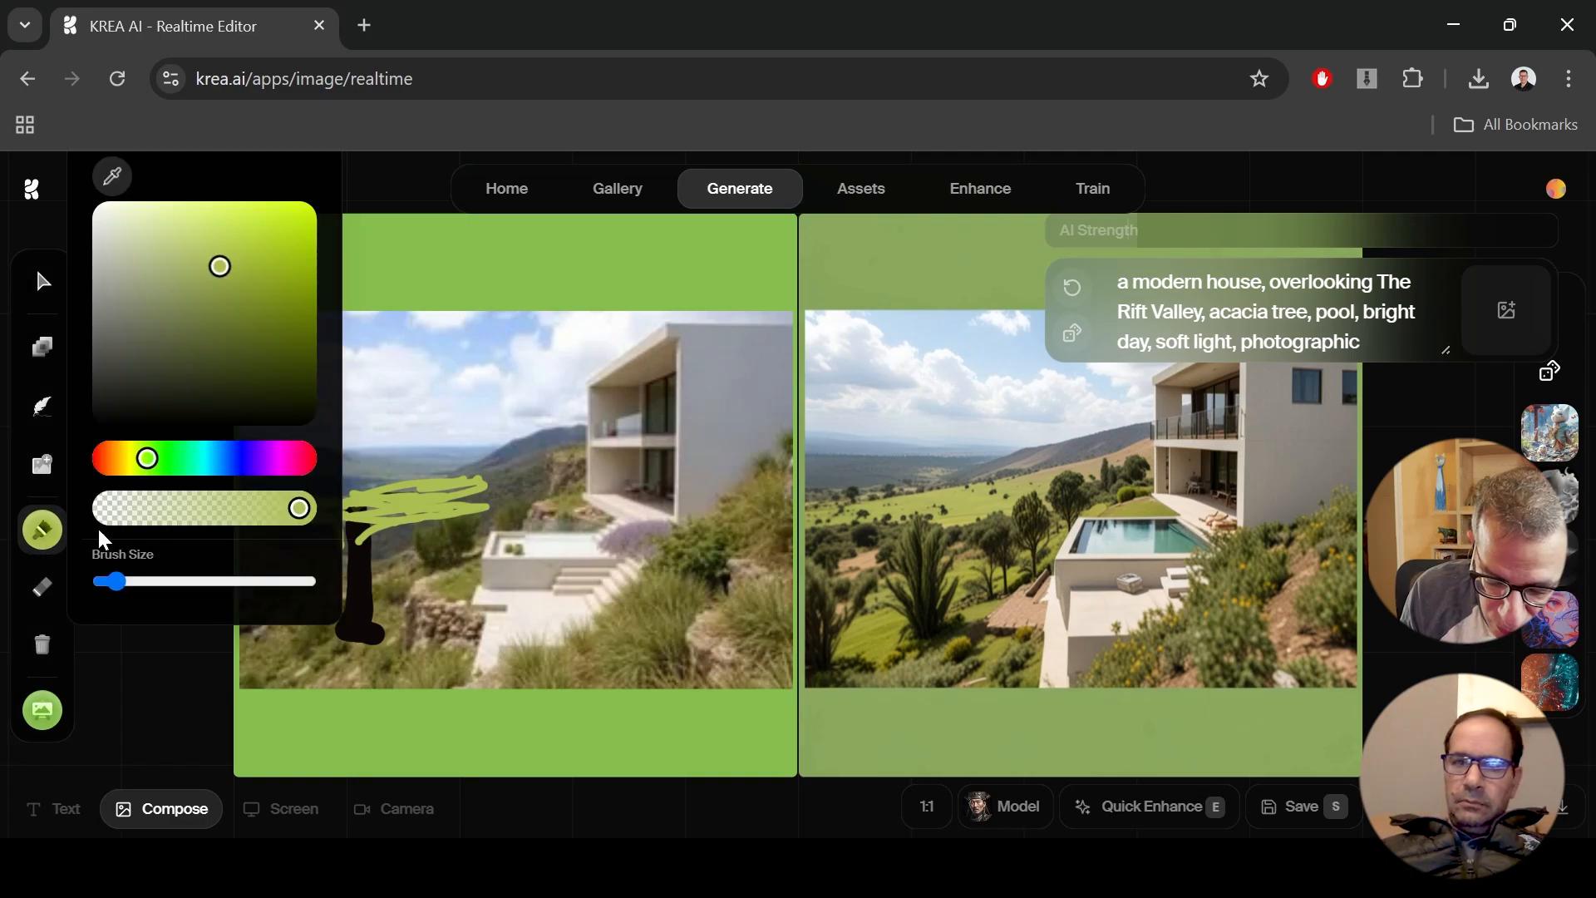
click(208, 458)
click(42, 529)
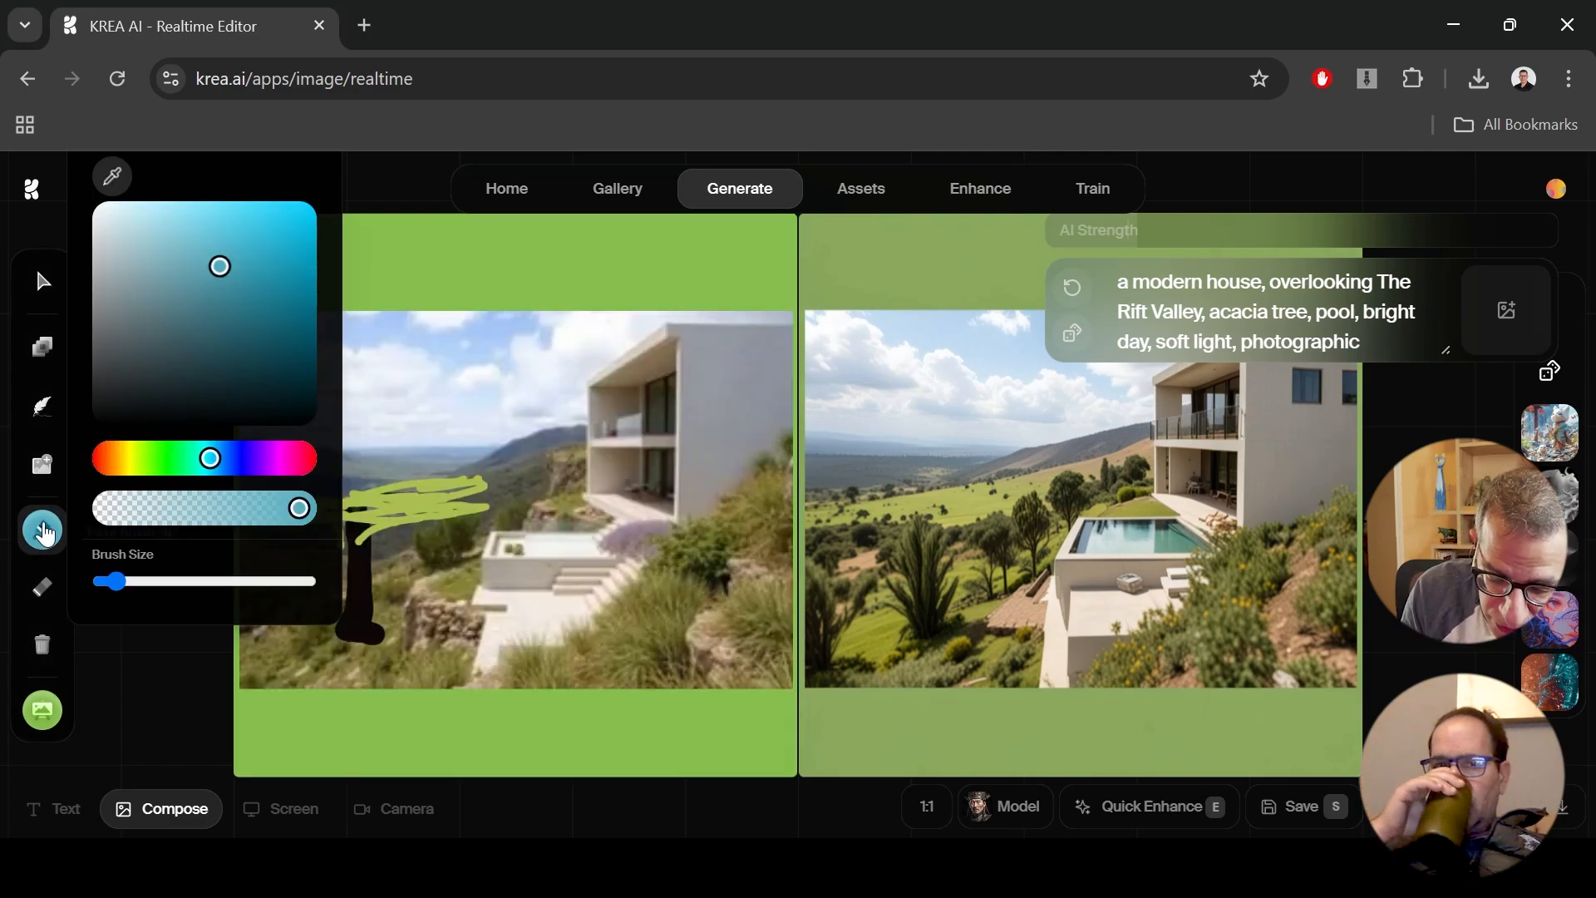
click(207, 235)
mouse_move(249, 329)
mouse_down()
mouse_move(332, 345)
mouse_move(316, 368)
mouse_move(444, 364)
mouse_move(311, 390)
mouse_move(453, 318)
mouse_move(545, 310)
mouse_up()
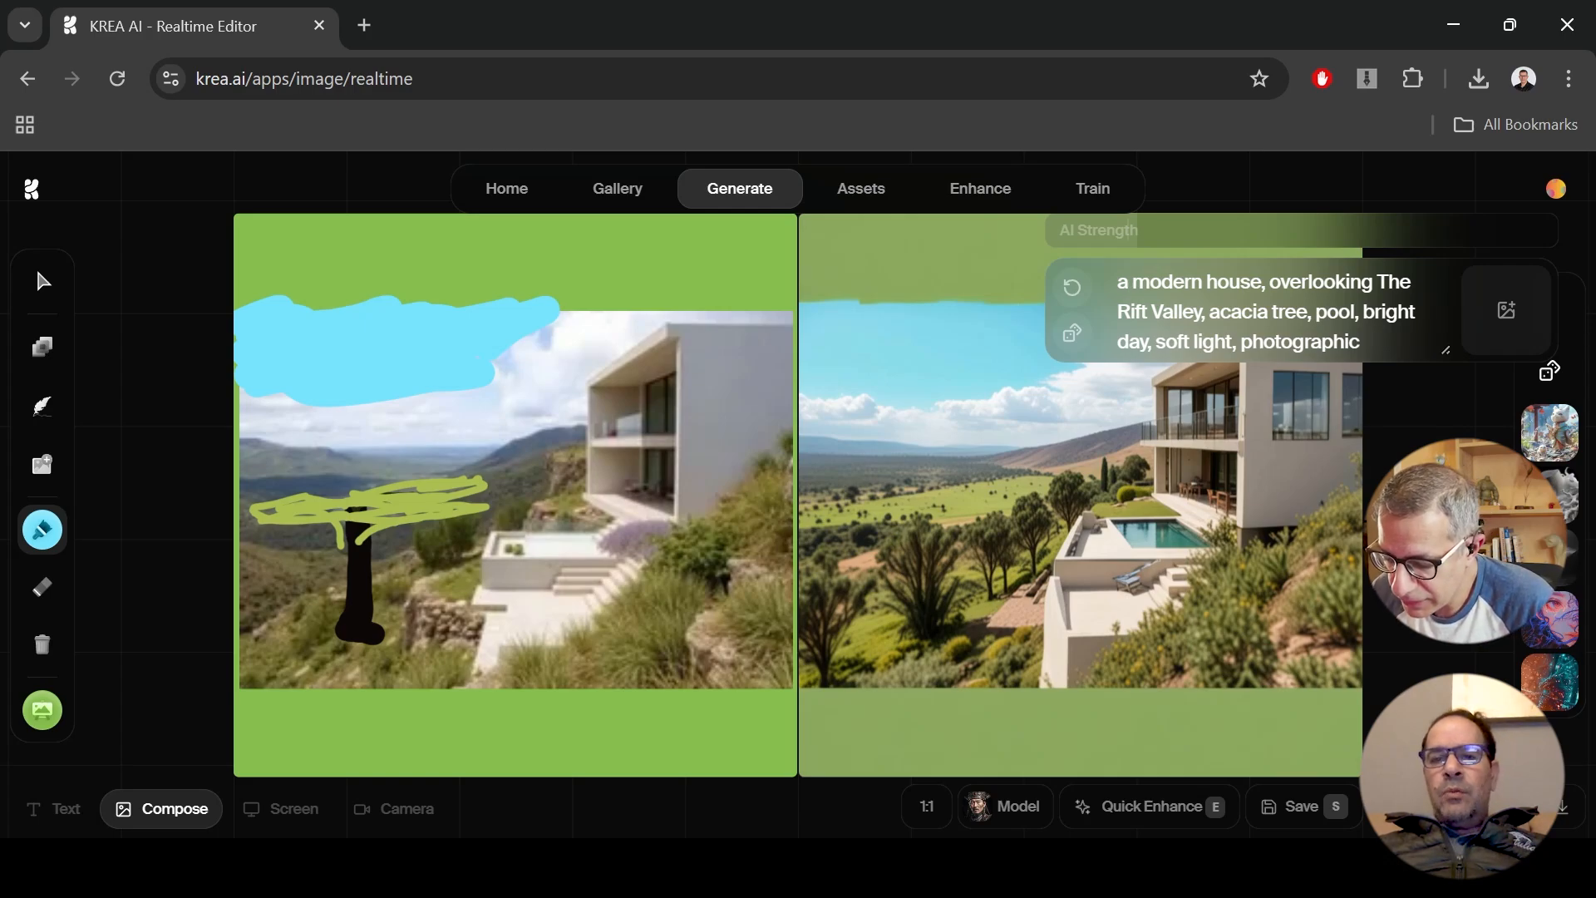
Step: Try a higher AI Strength on the painted scene, then lower it to 32 and slightly below
click(1328, 241)
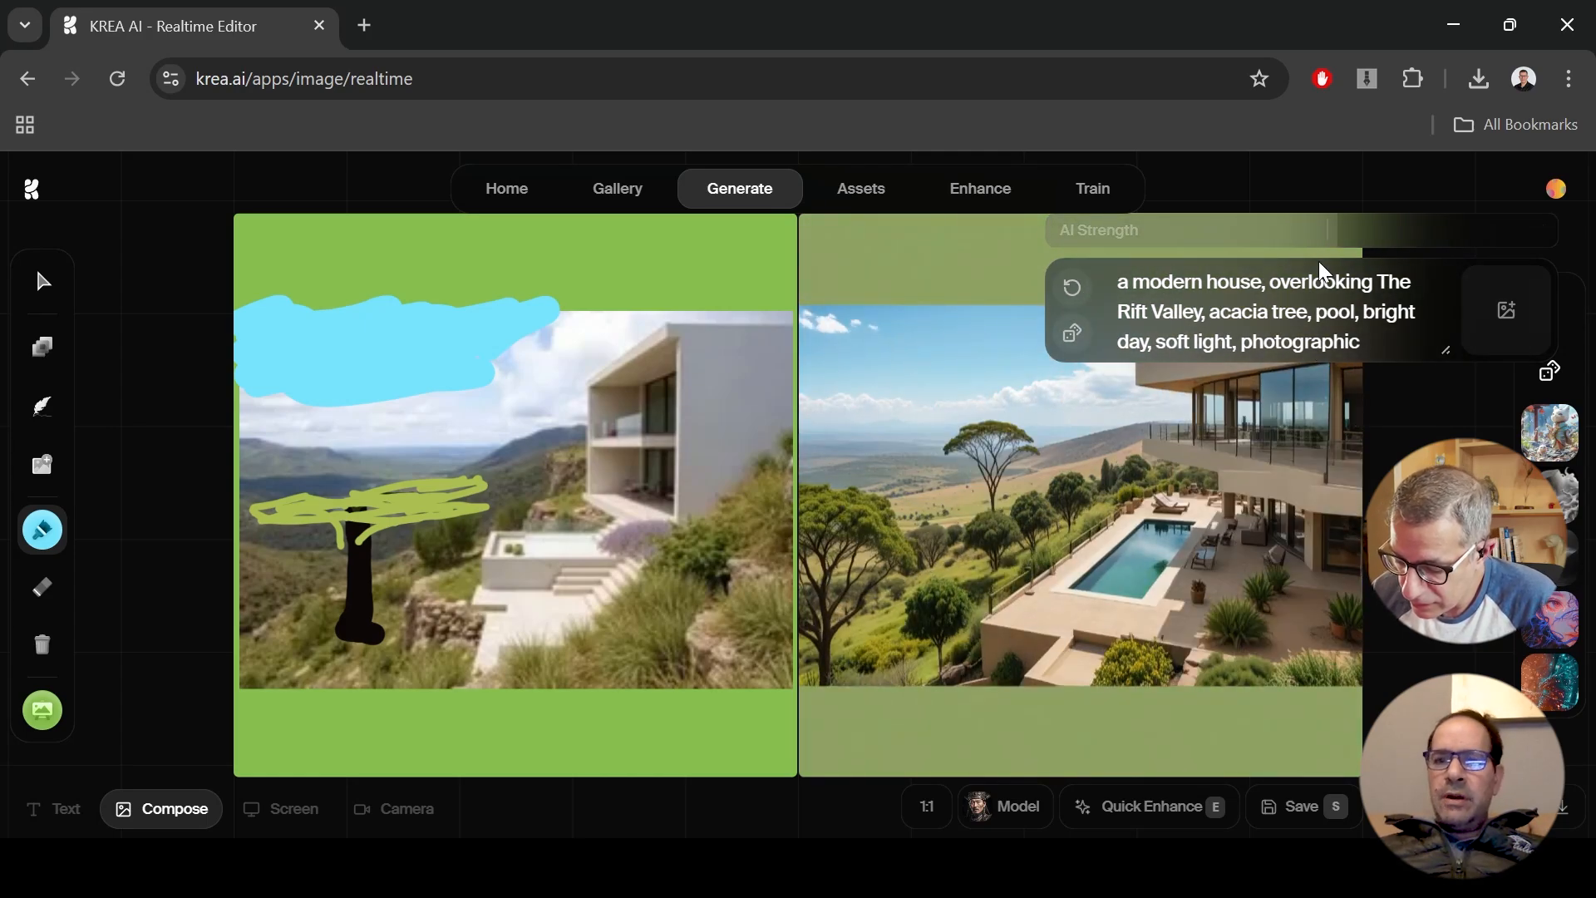
click(1205, 227)
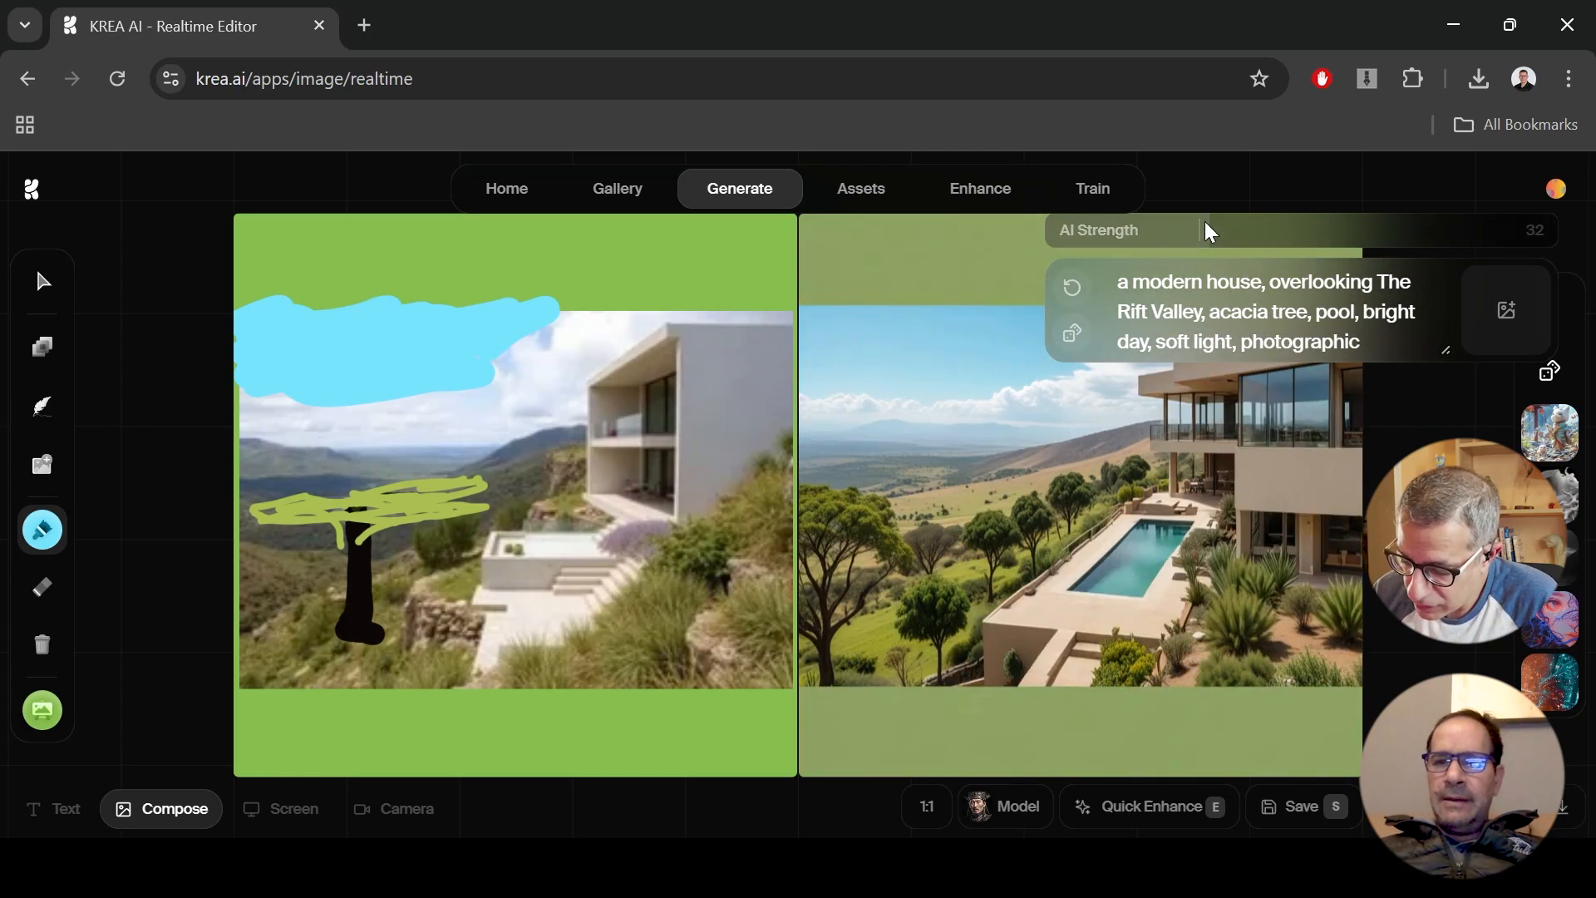
click(1172, 233)
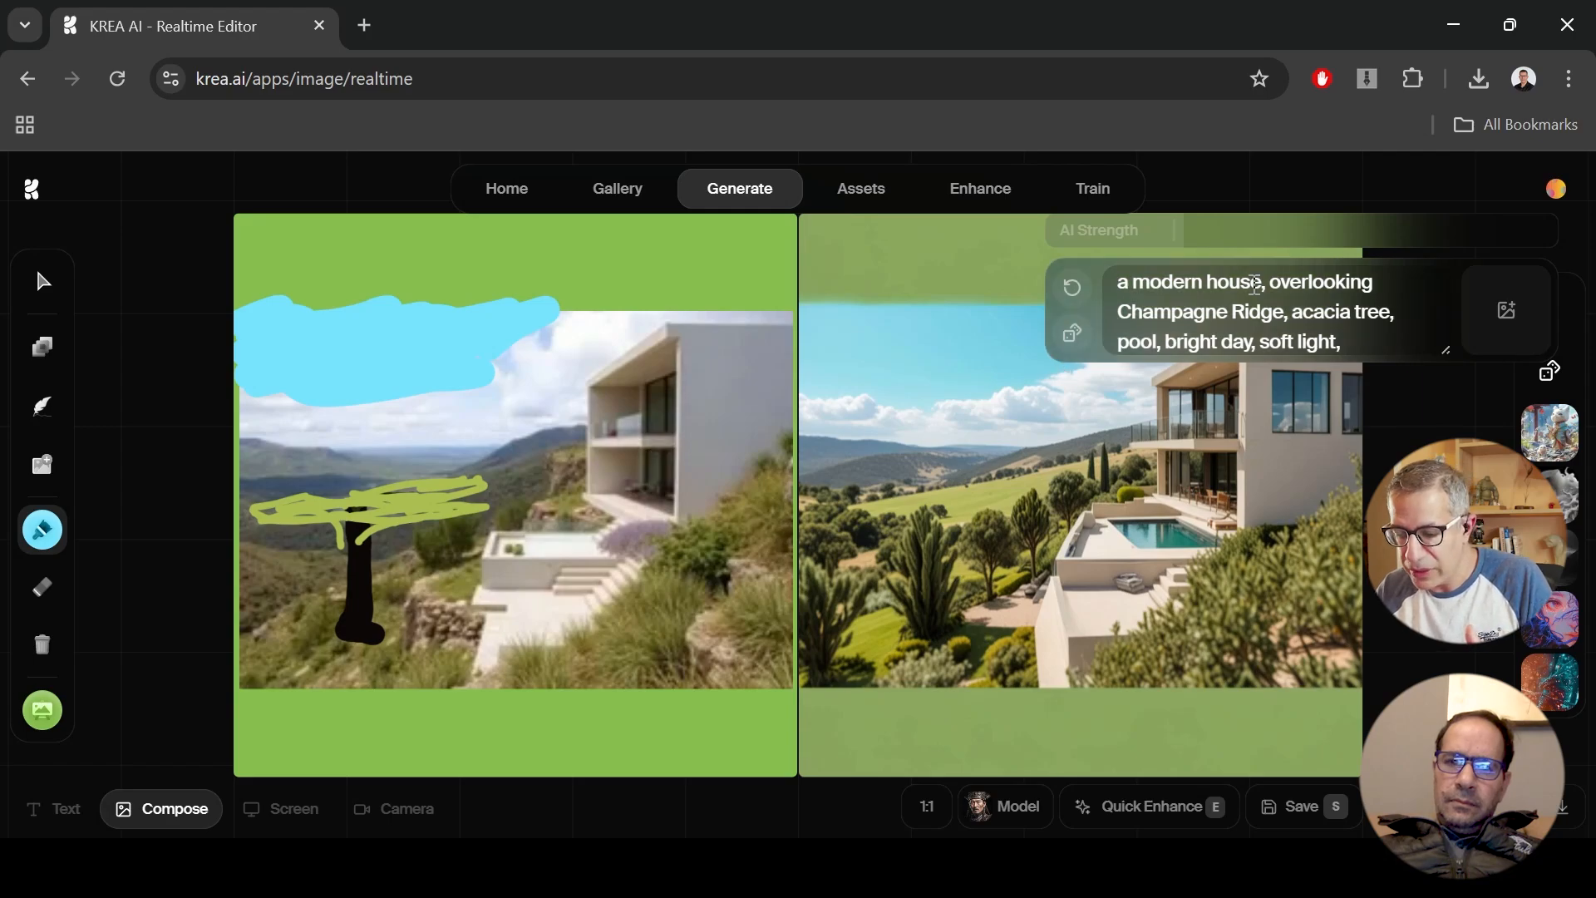
Step: Raise the AI Strength to nearly its maximum and add "drone shot," at the start of the house prompt
drag(1384, 237, 1569, 255)
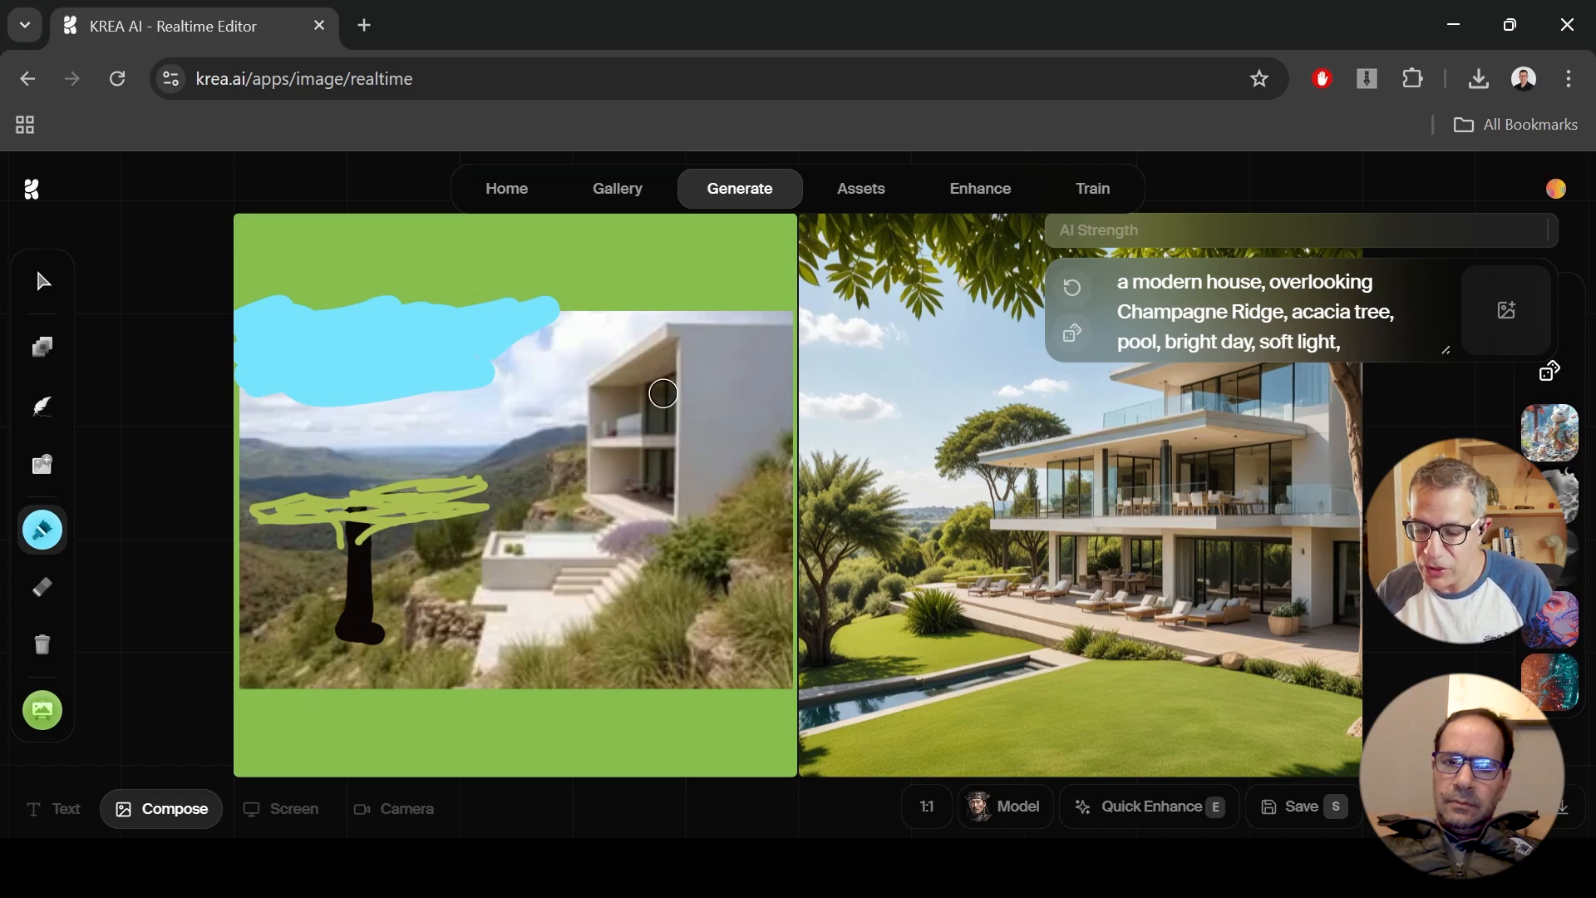
drag(1364, 345, 1096, 289)
click(1131, 289)
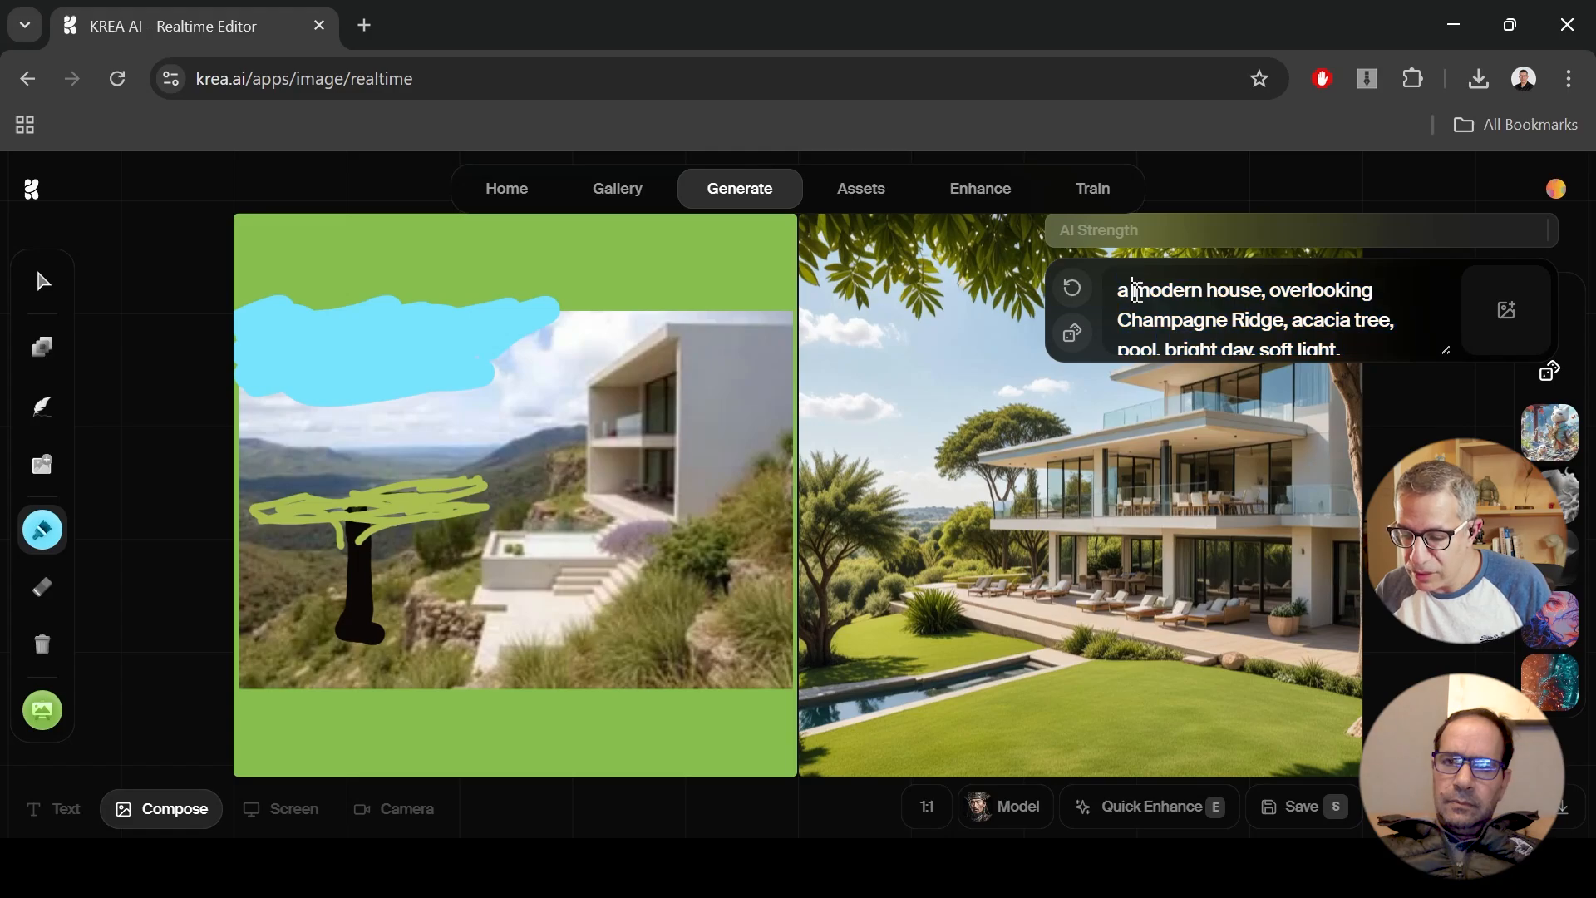
click(1113, 287)
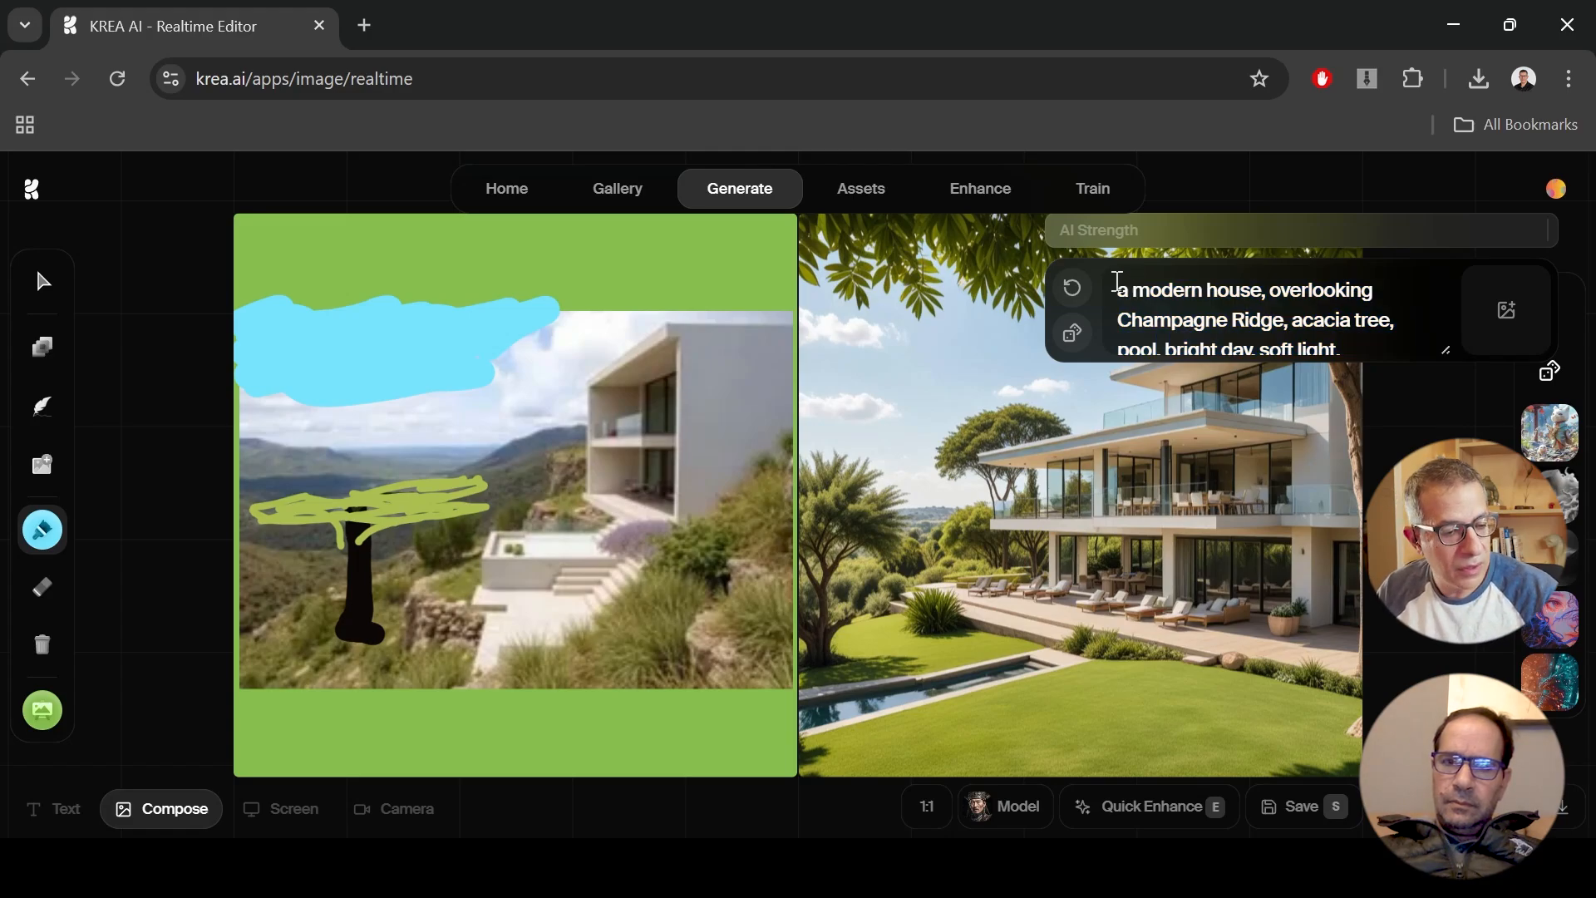
text(drone )
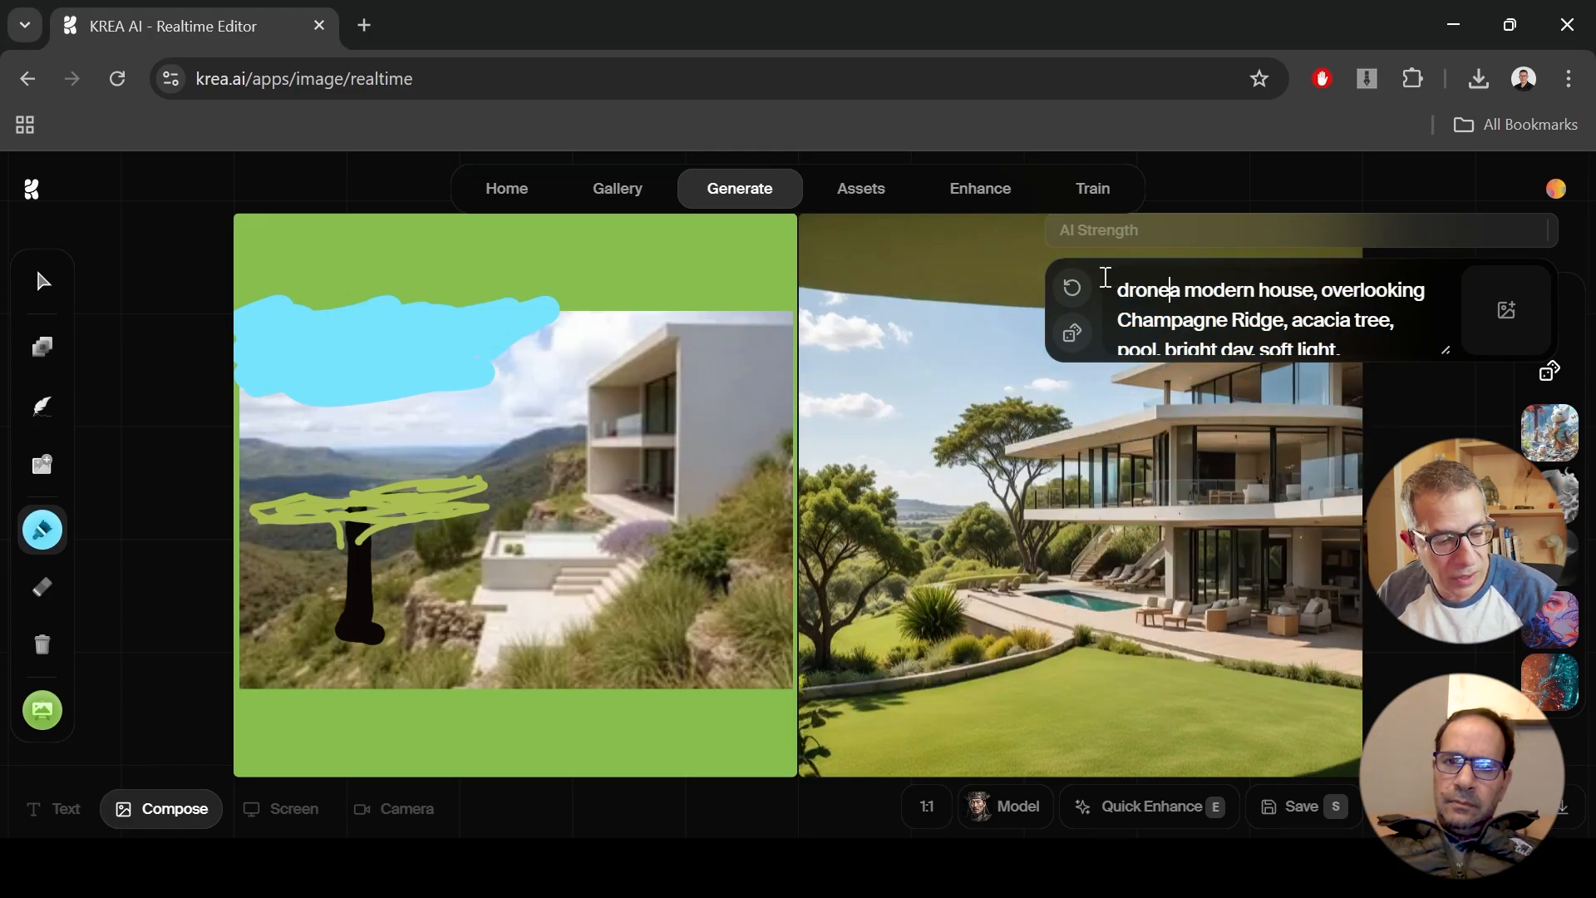
text(shot,)
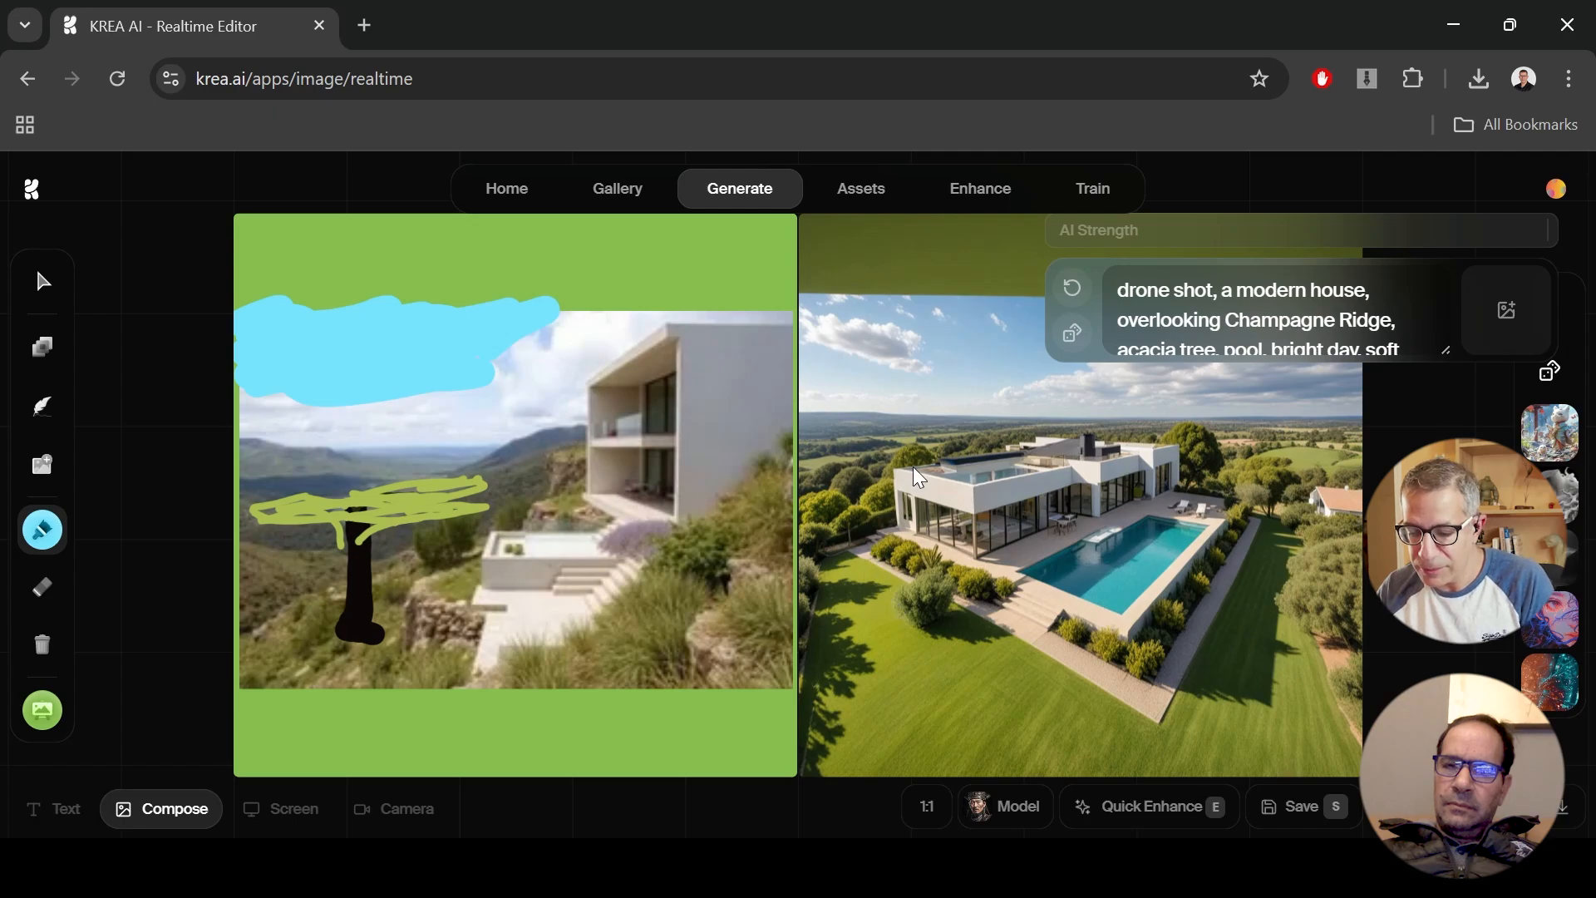
Step: Select the house photo together with all painted strokes and delete them from the canvas
click(39, 279)
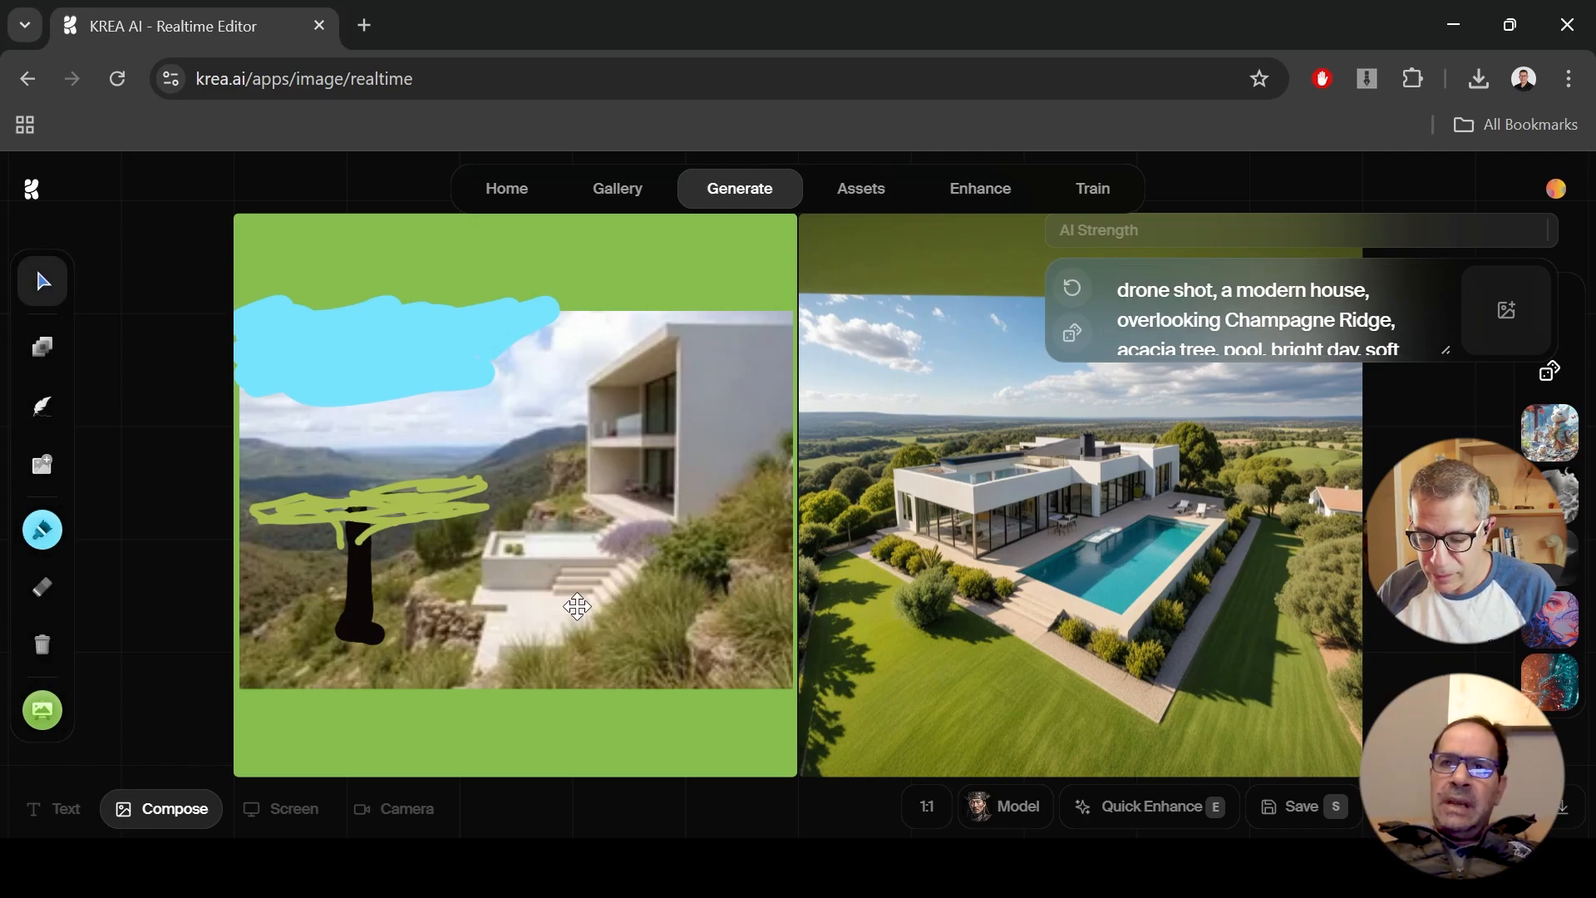
mouse_move(790, 745)
mouse_down()
mouse_move(782, 572)
mouse_move(411, 171)
mouse_move(208, 254)
mouse_up()
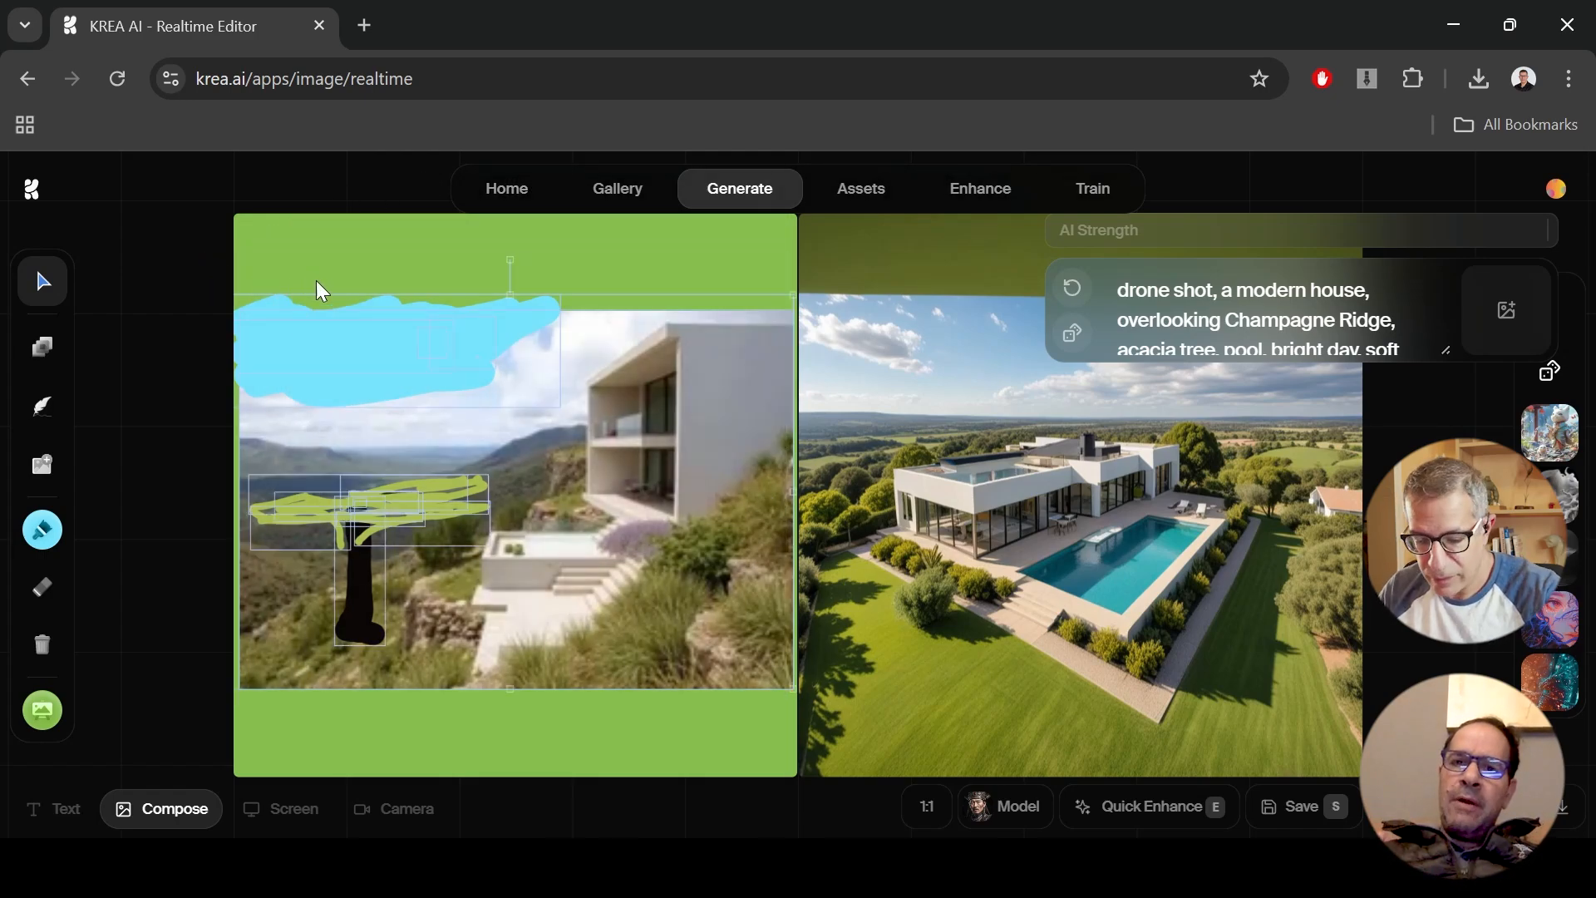
key(Delete)
Step: Replace the whole prompt with "a table, in a living"
triple_click(1405, 339)
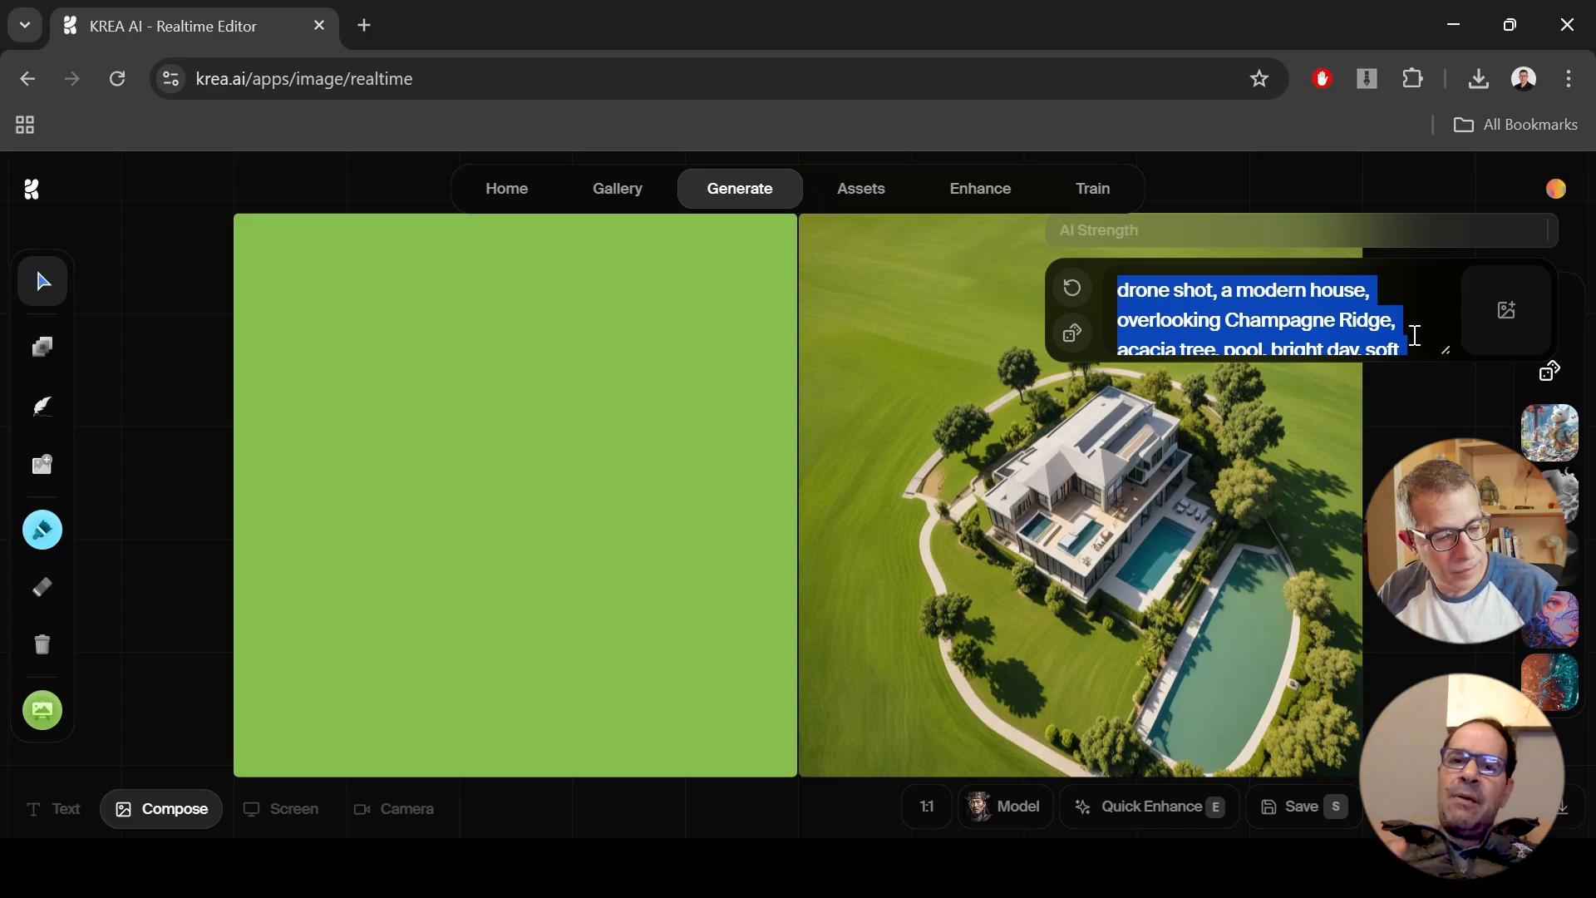
text(a table)
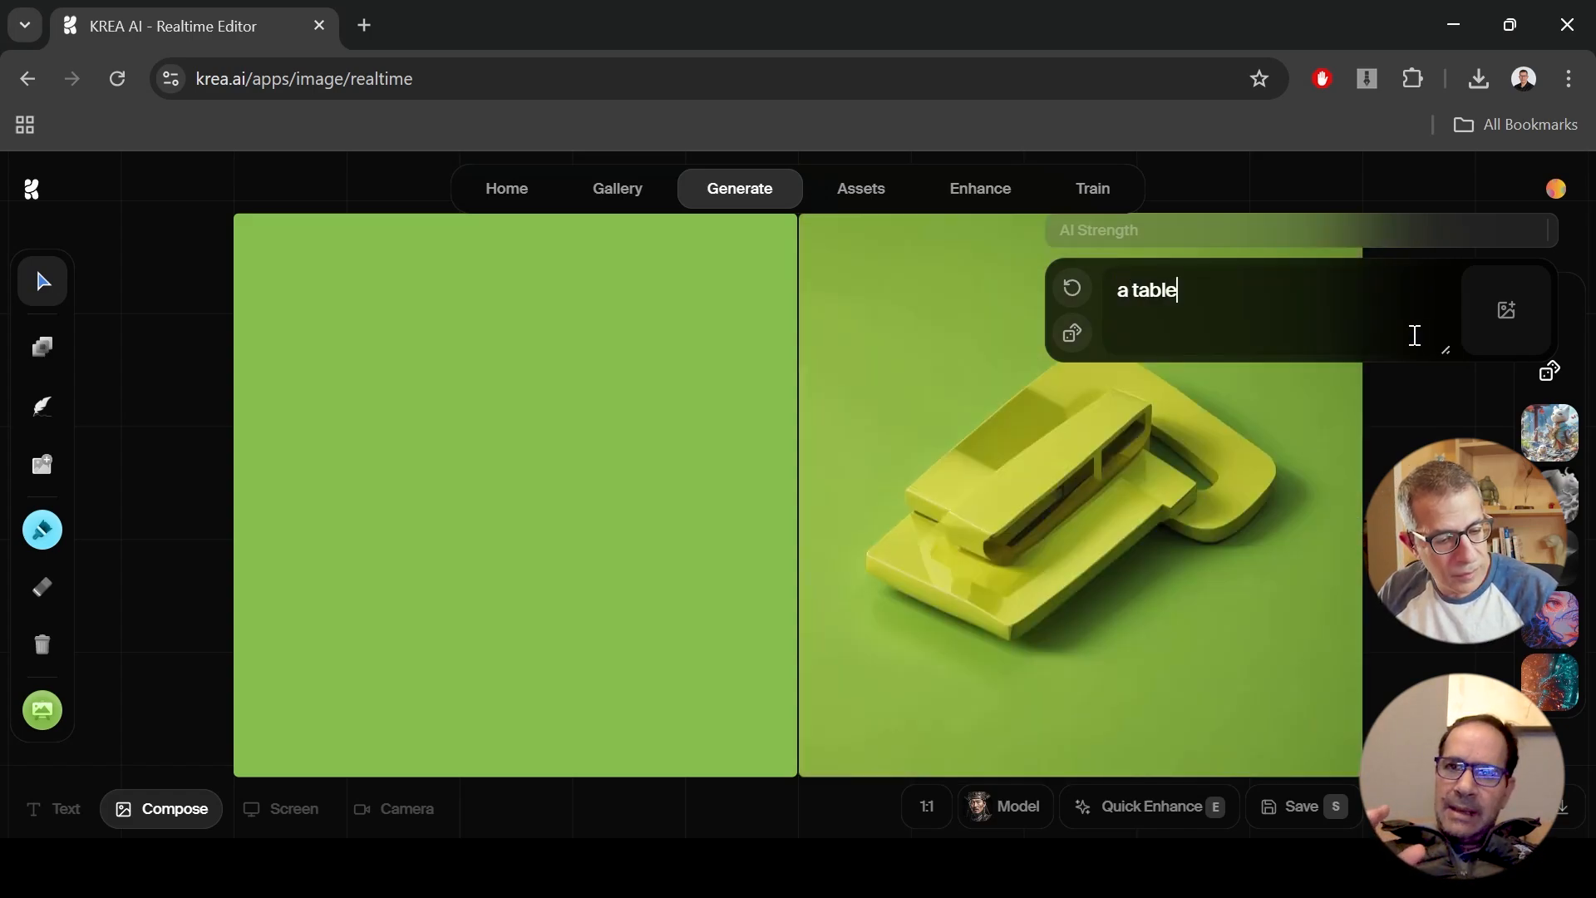
text(, in a li)
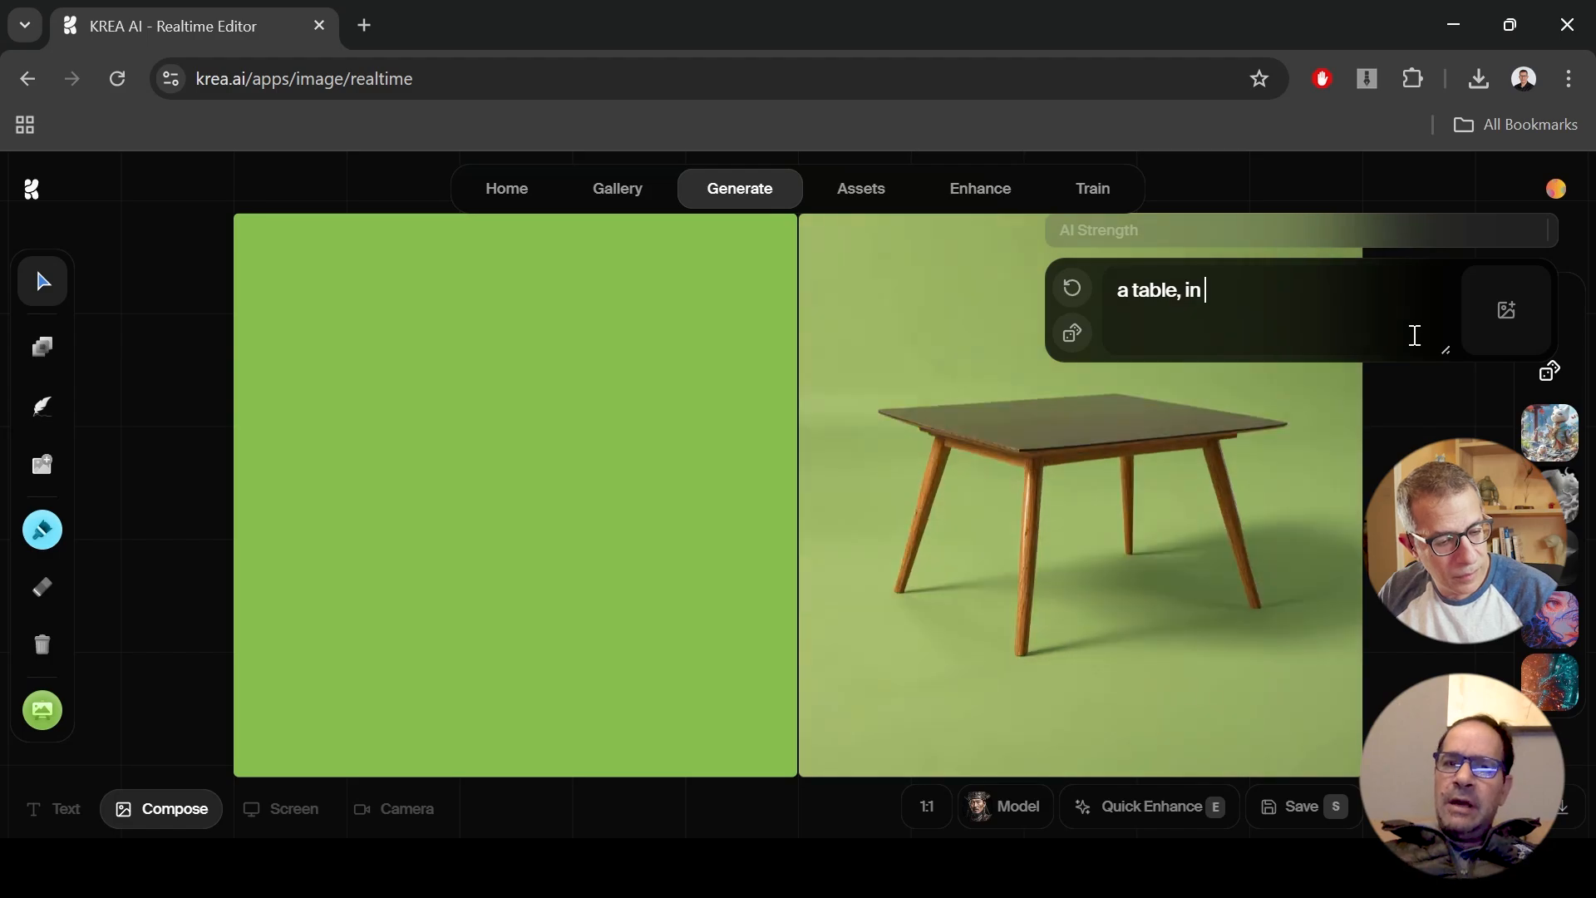
text(ving)
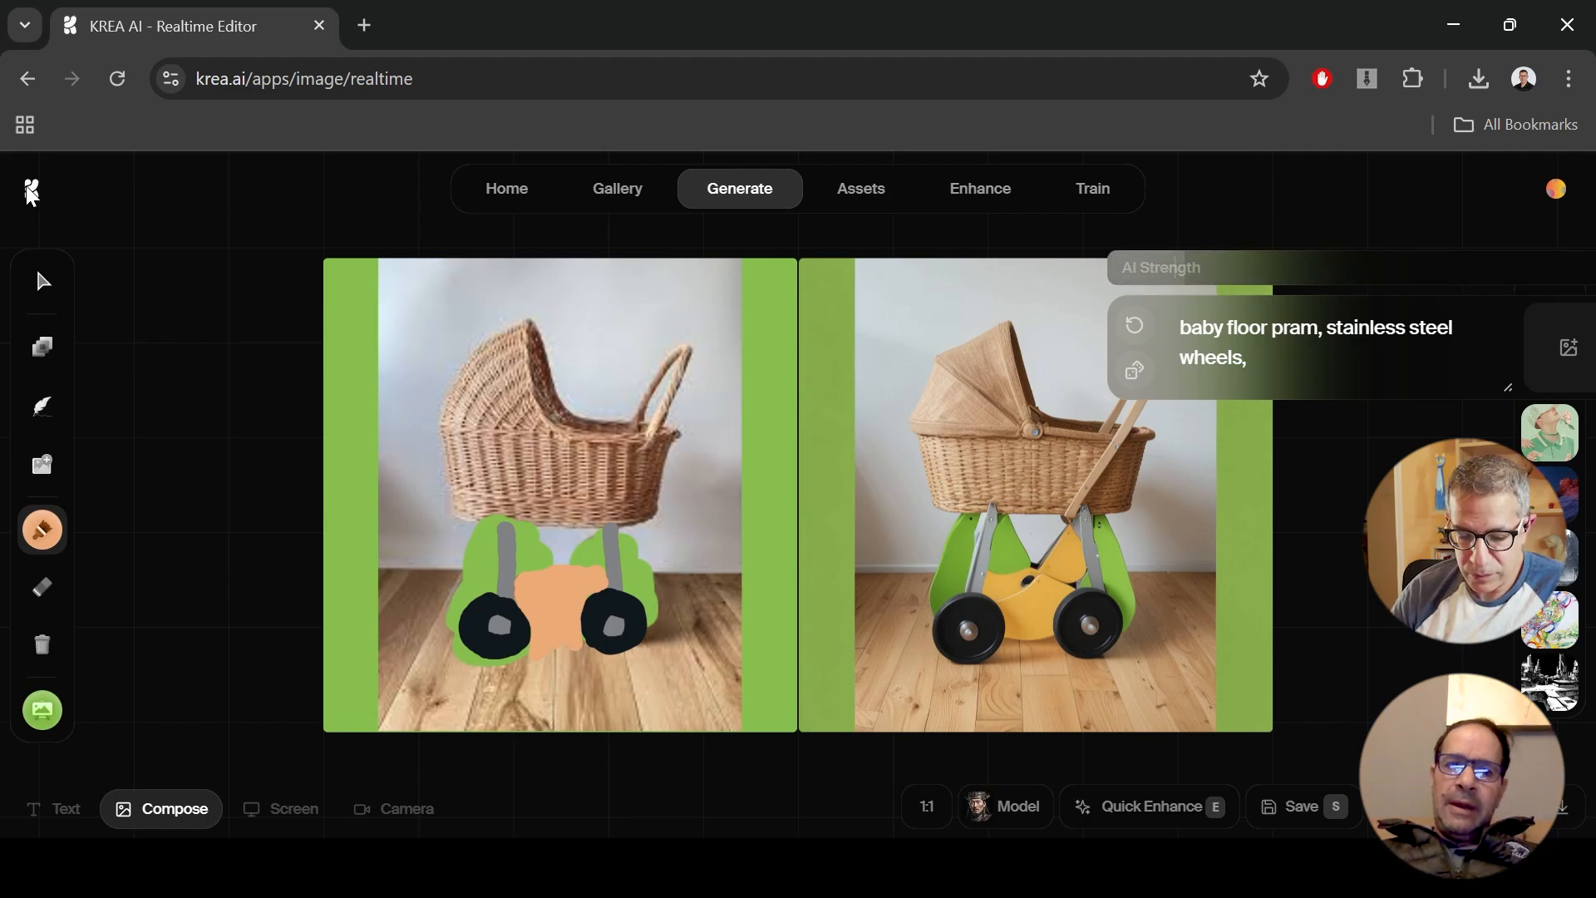
click(40, 286)
click(405, 300)
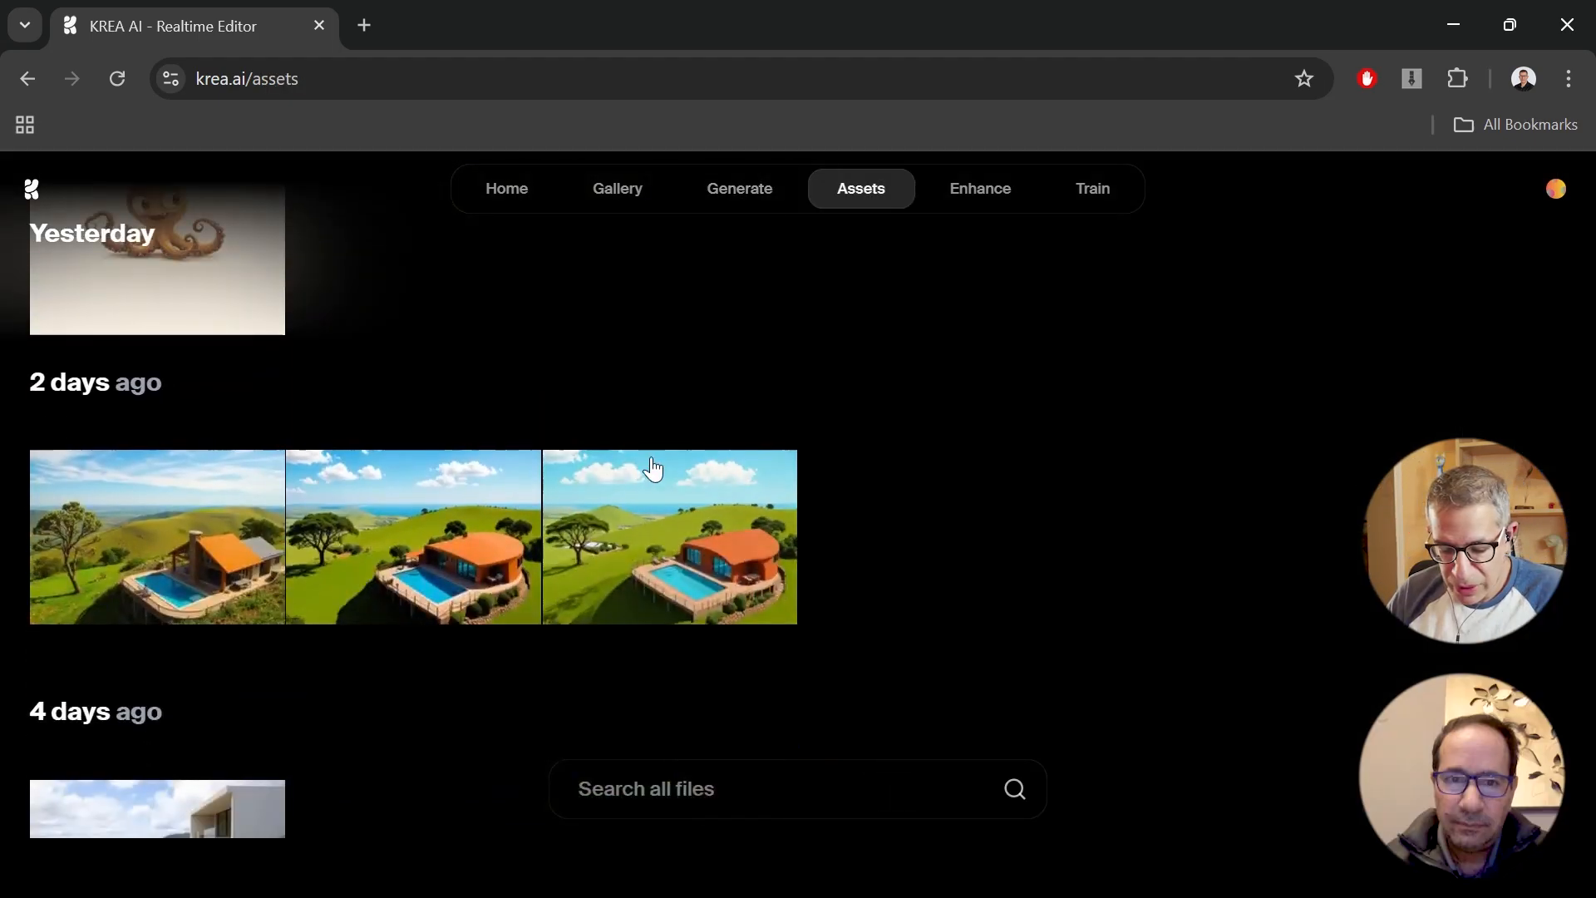
Step: View the two curved orange-roofed pool house images from 2 days ago in the asset library, one after the other
scroll(652, 449, down, 2)
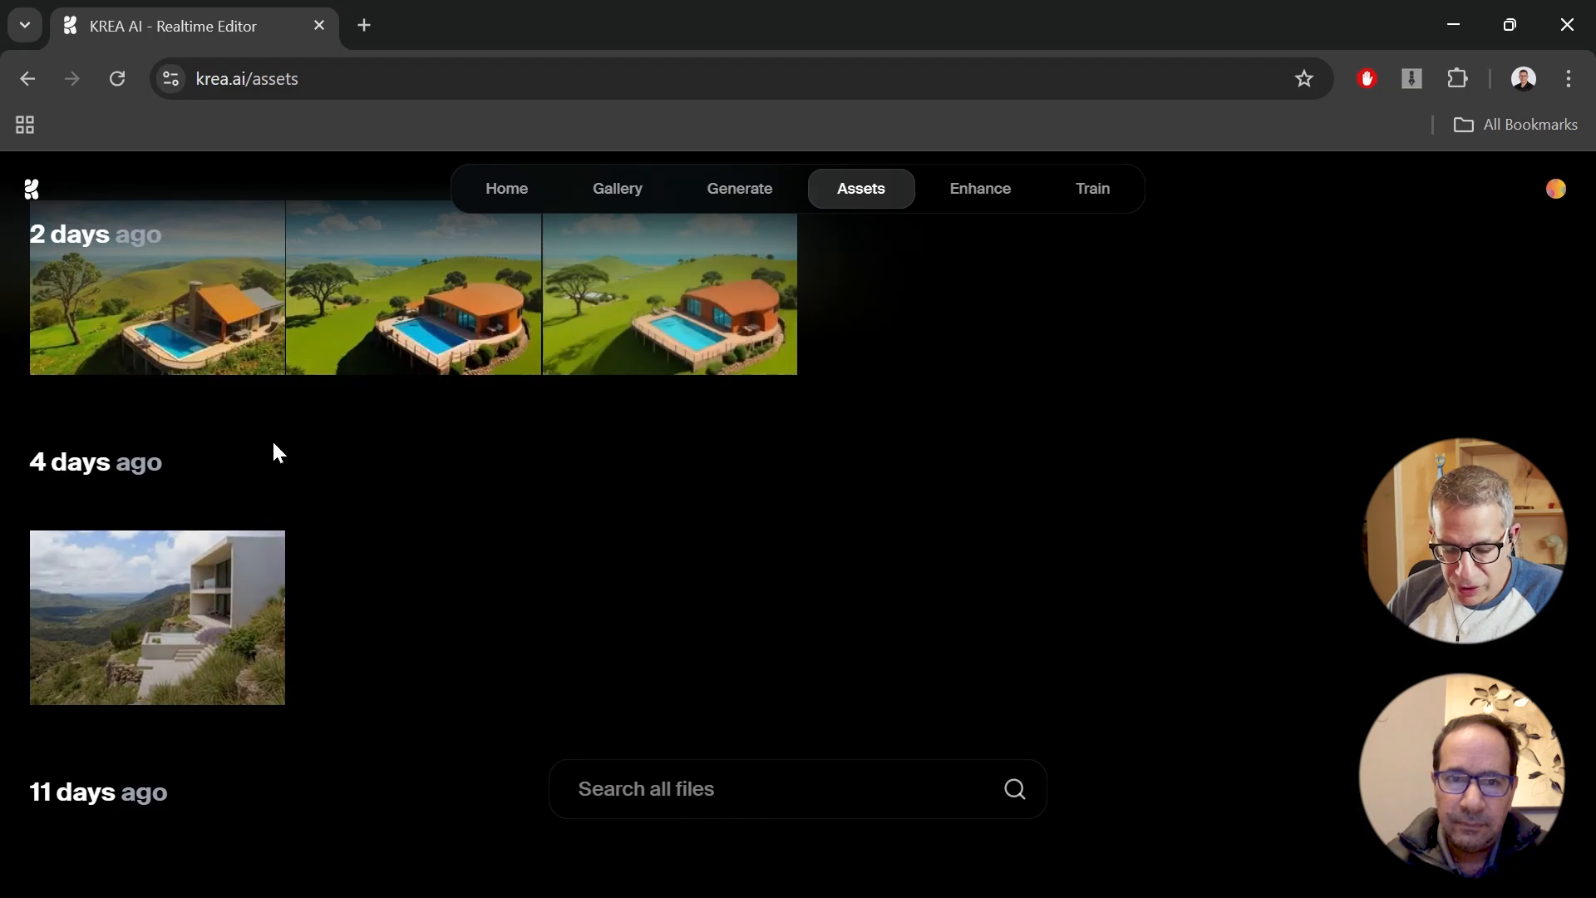
click(777, 349)
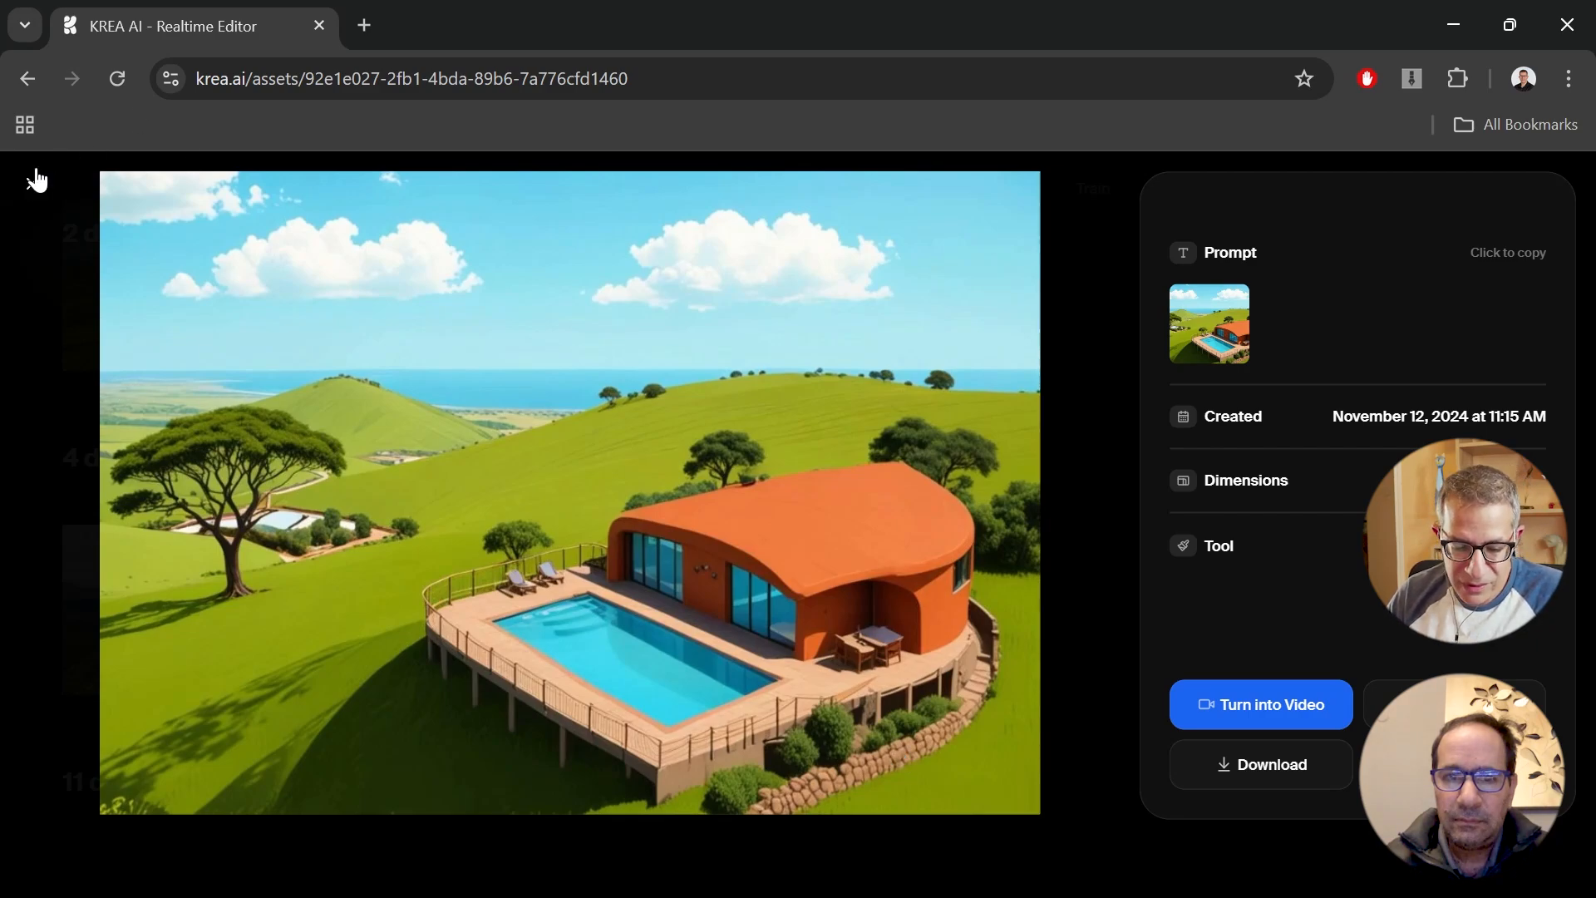
click(33, 183)
click(388, 328)
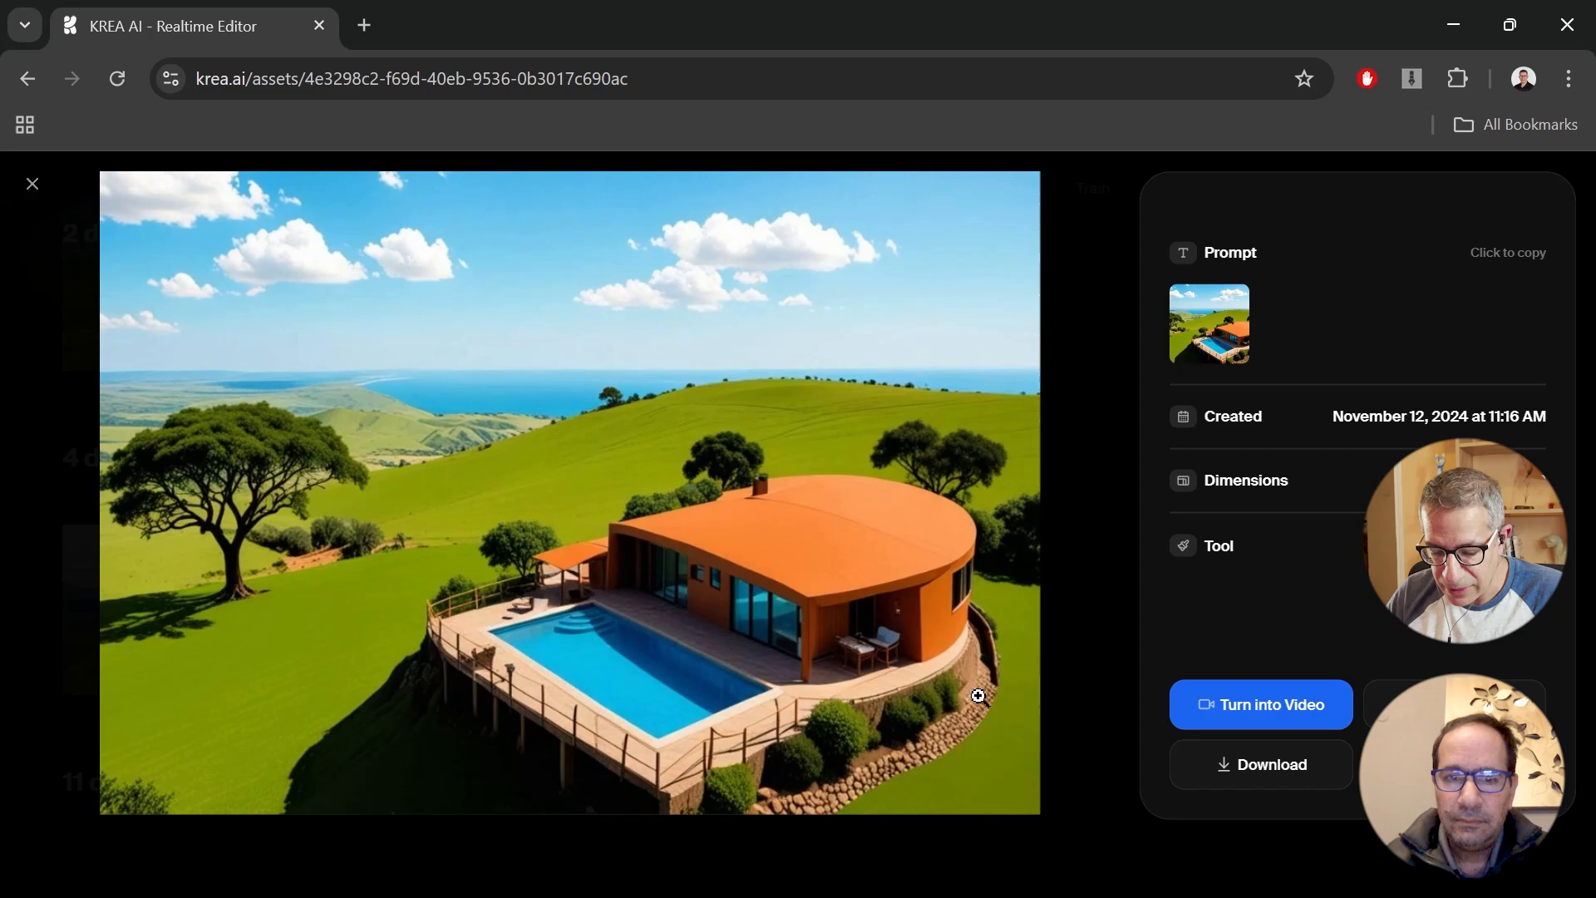
key(Escape)
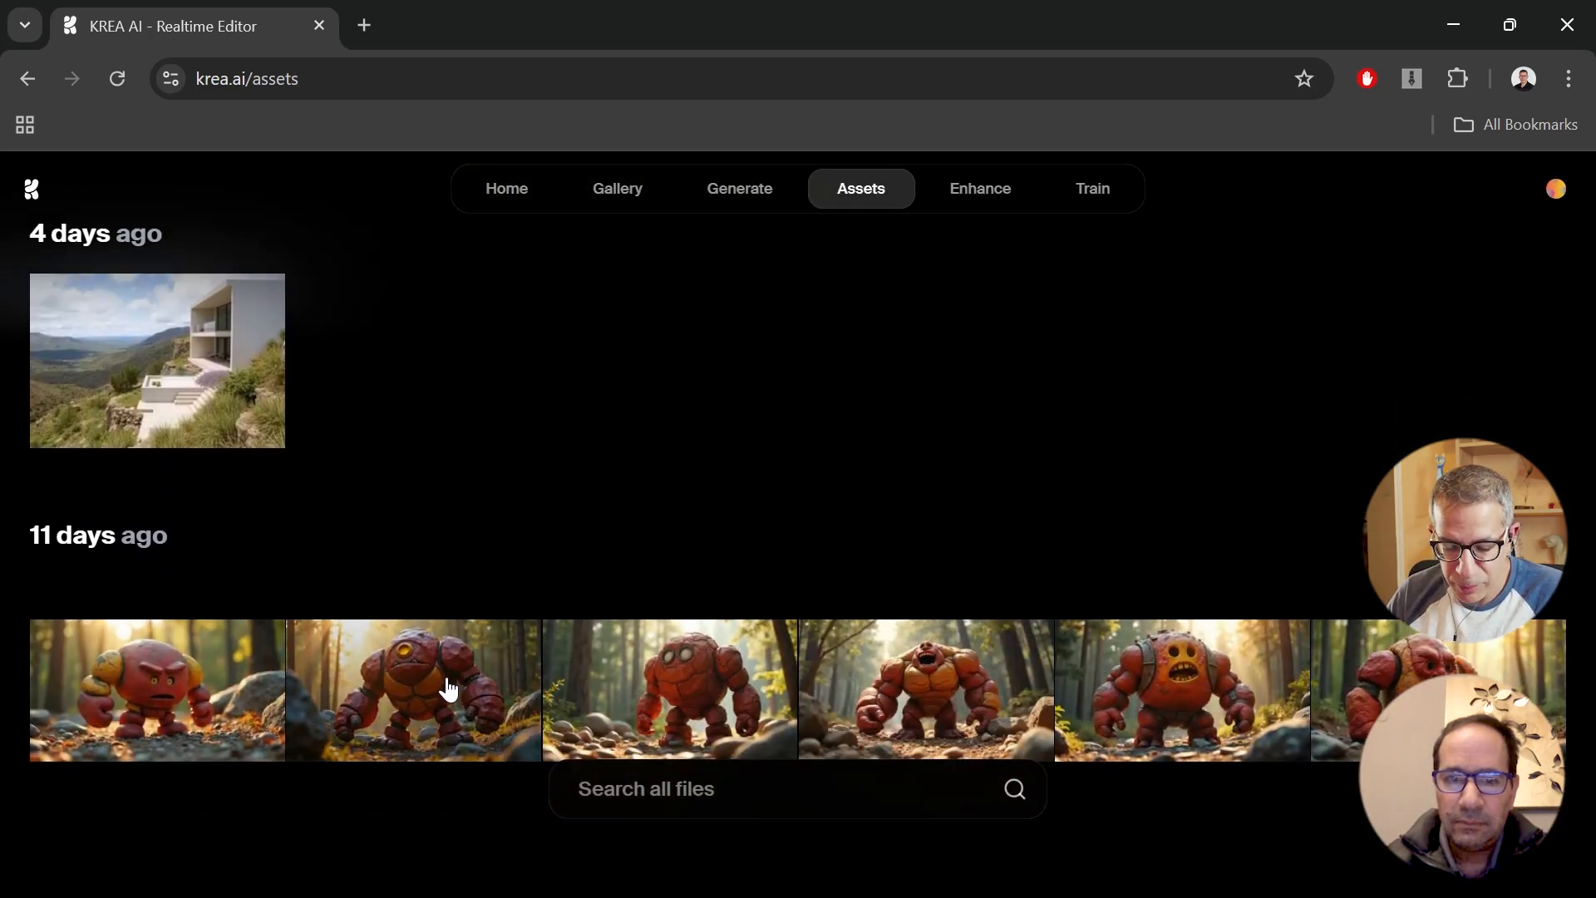
Step: View the saved image of the gabled orange-roofed house with a stone chimney and its prompt, then close it
scroll(399, 640, up, 5)
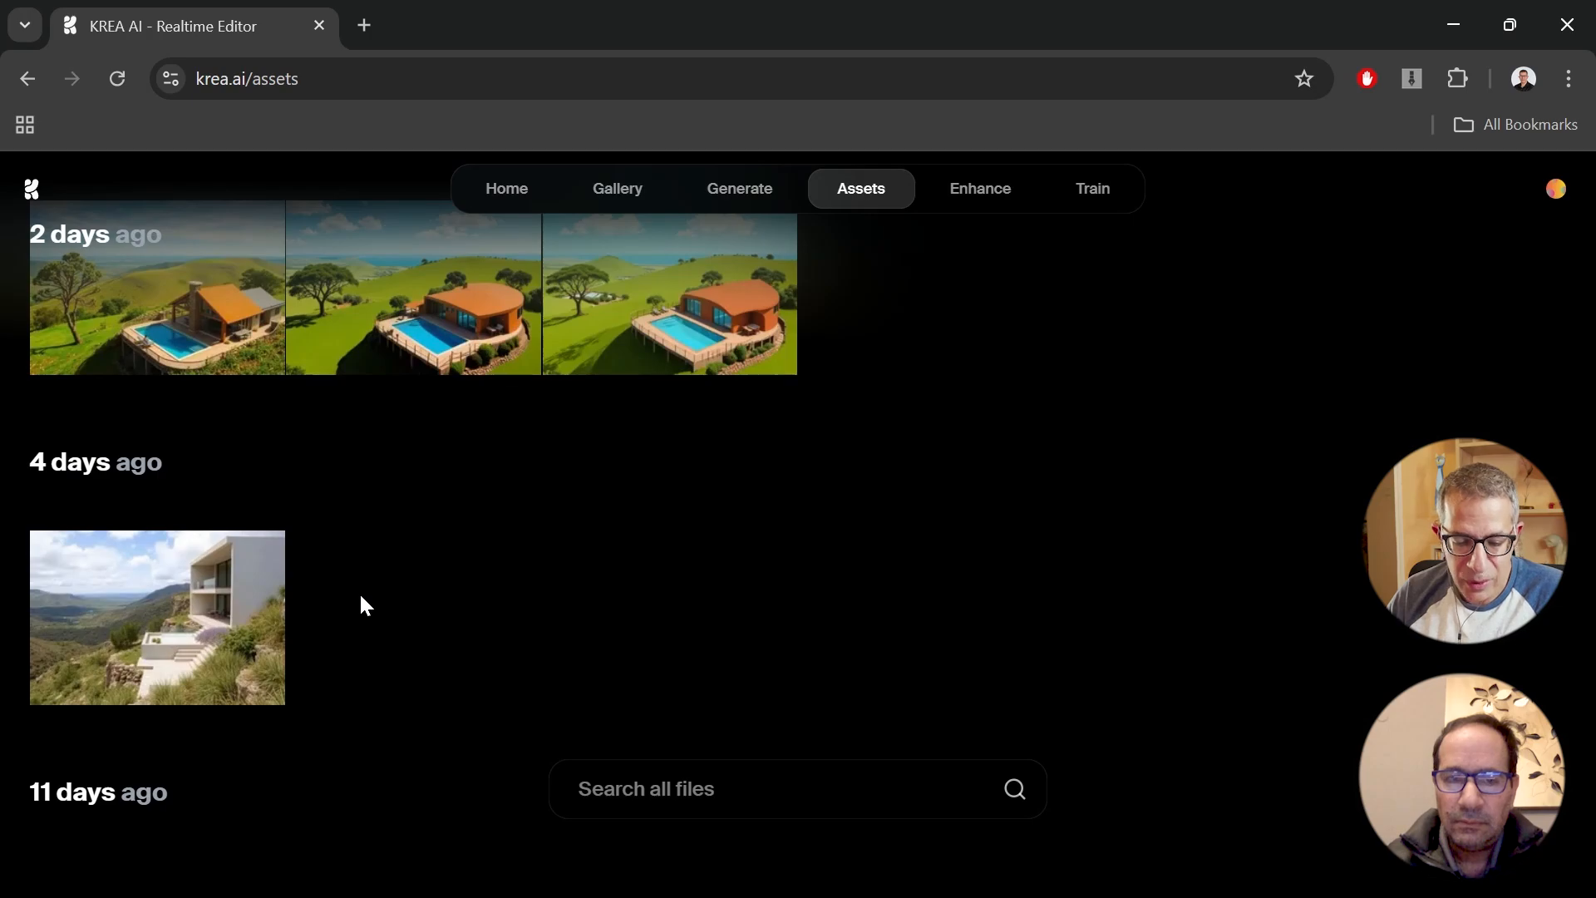
scroll(362, 597, up, 2)
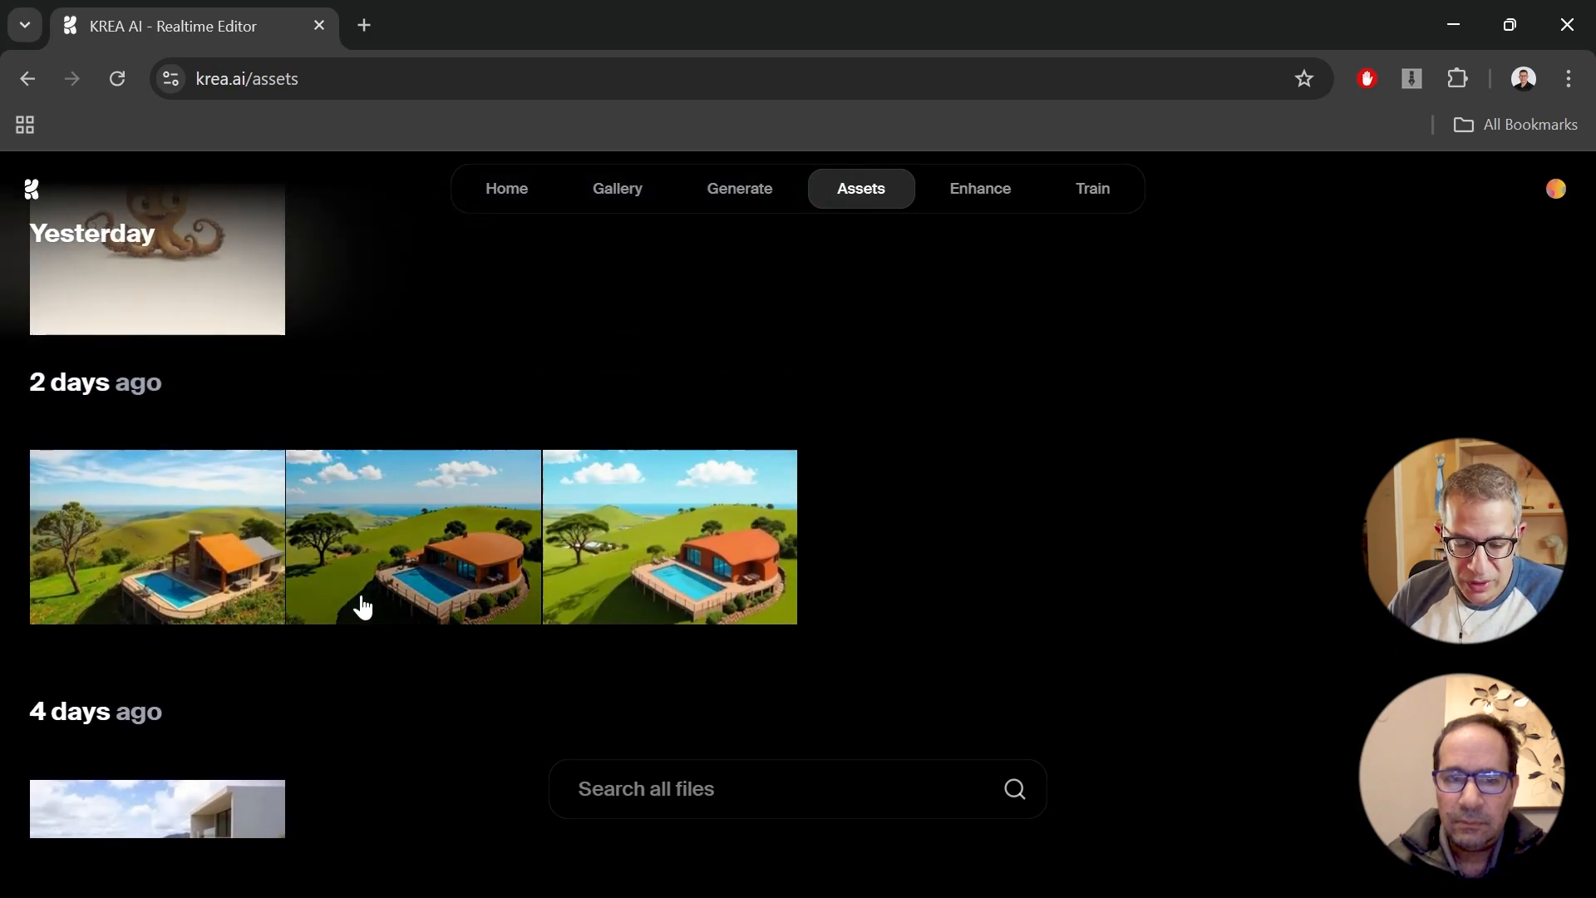
scroll(360, 607, up, 2)
scroll(346, 606, down, 2)
click(274, 587)
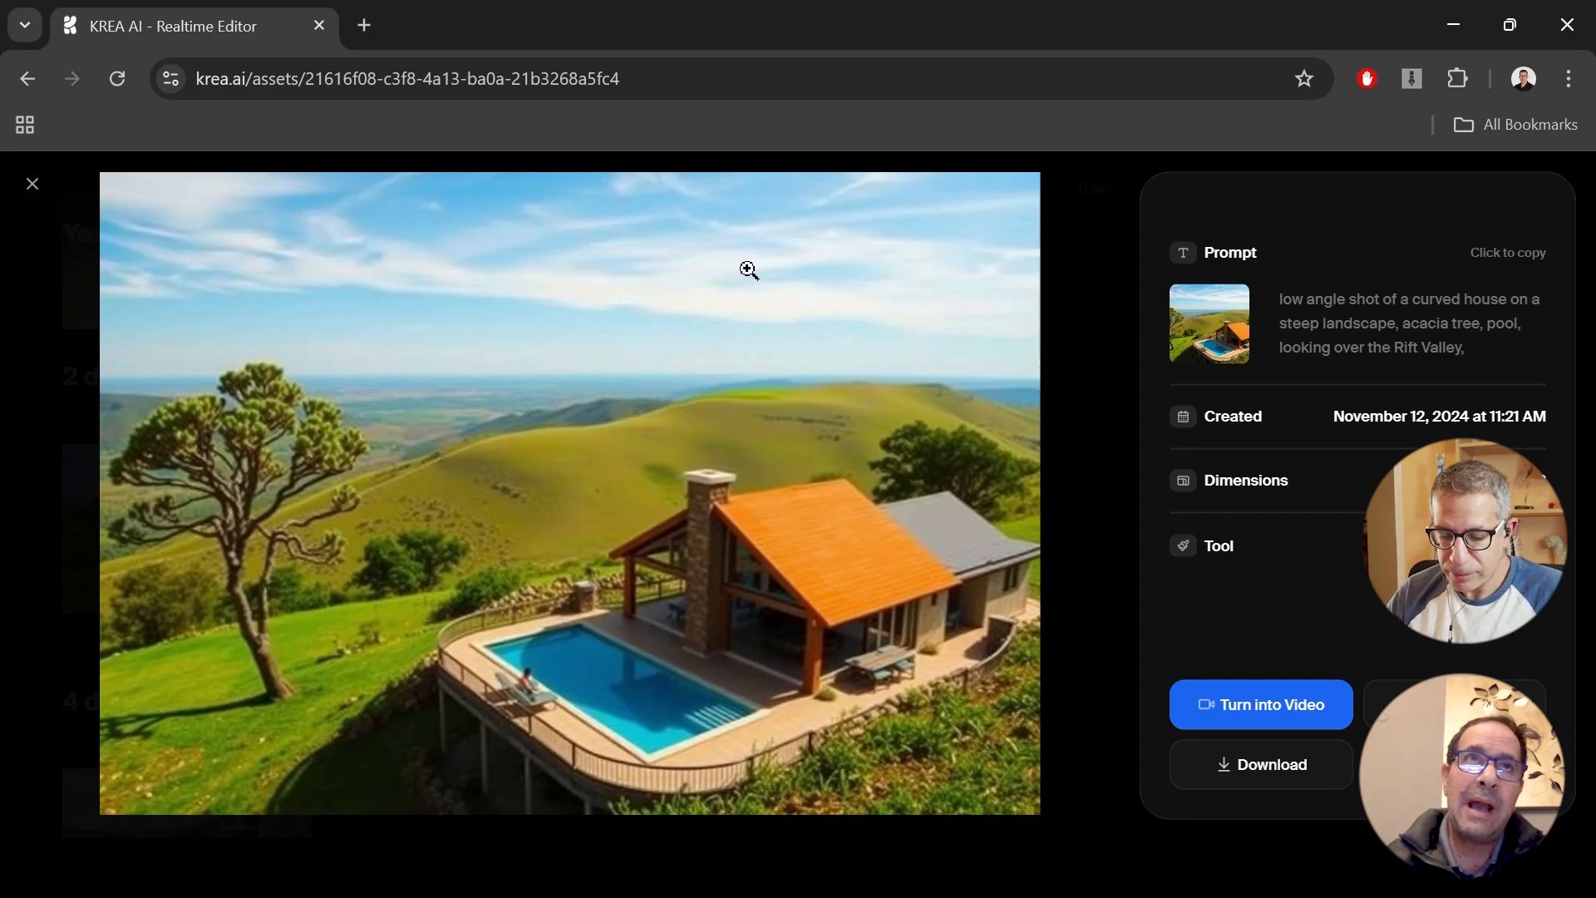
click(33, 184)
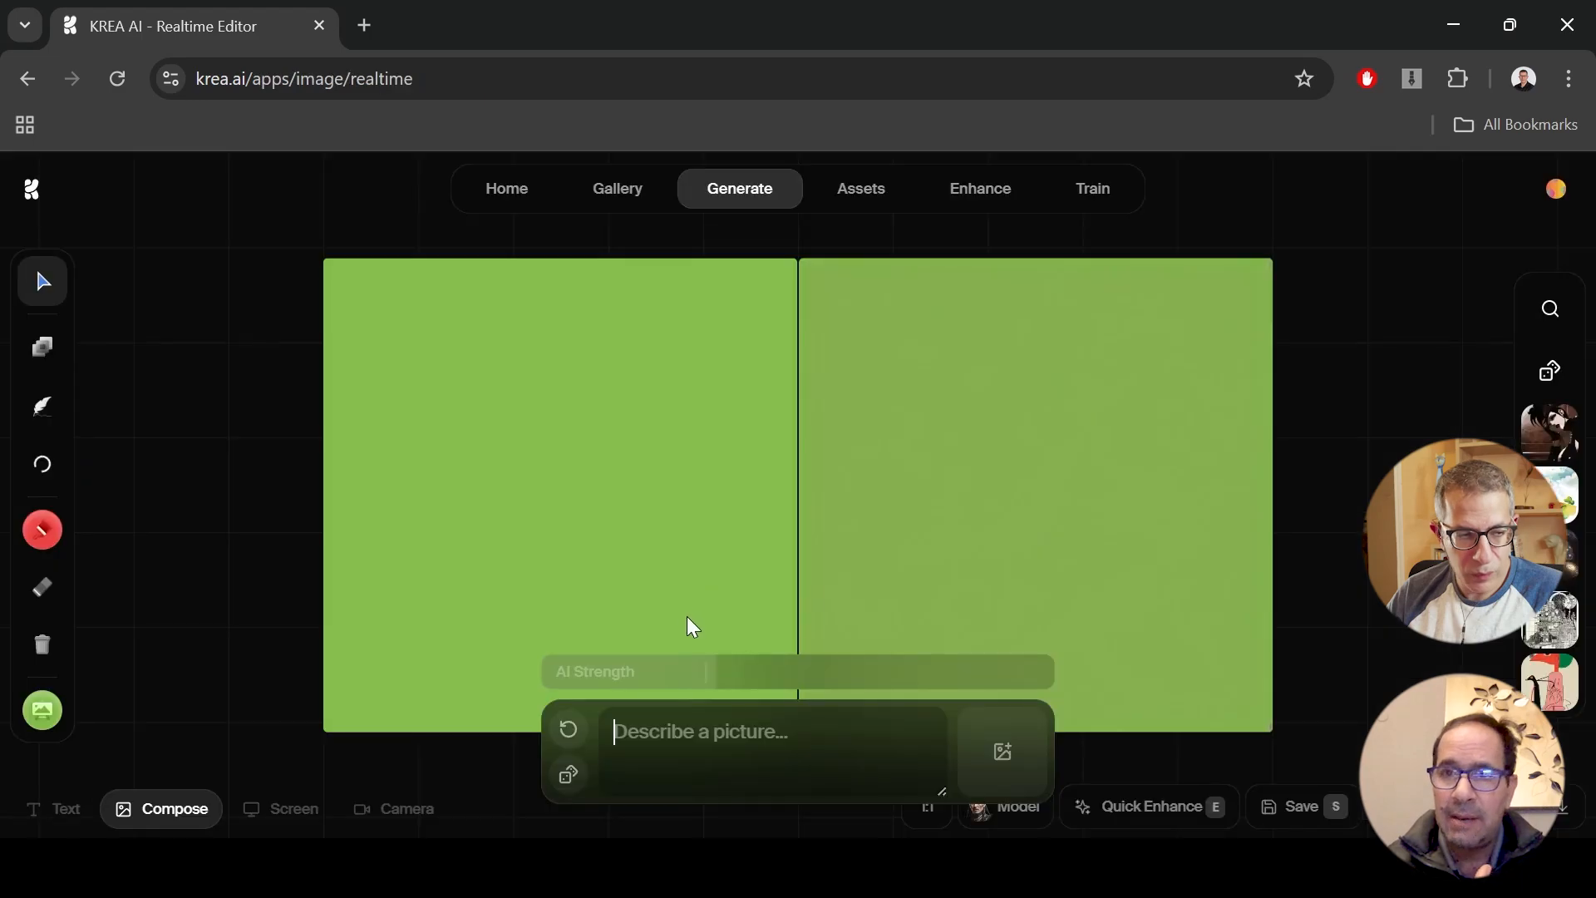
Step: Place the seated man's photo on the canvas, enlarge it to nearly the full canvas height, and move the prompt box clear of it
click(534, 379)
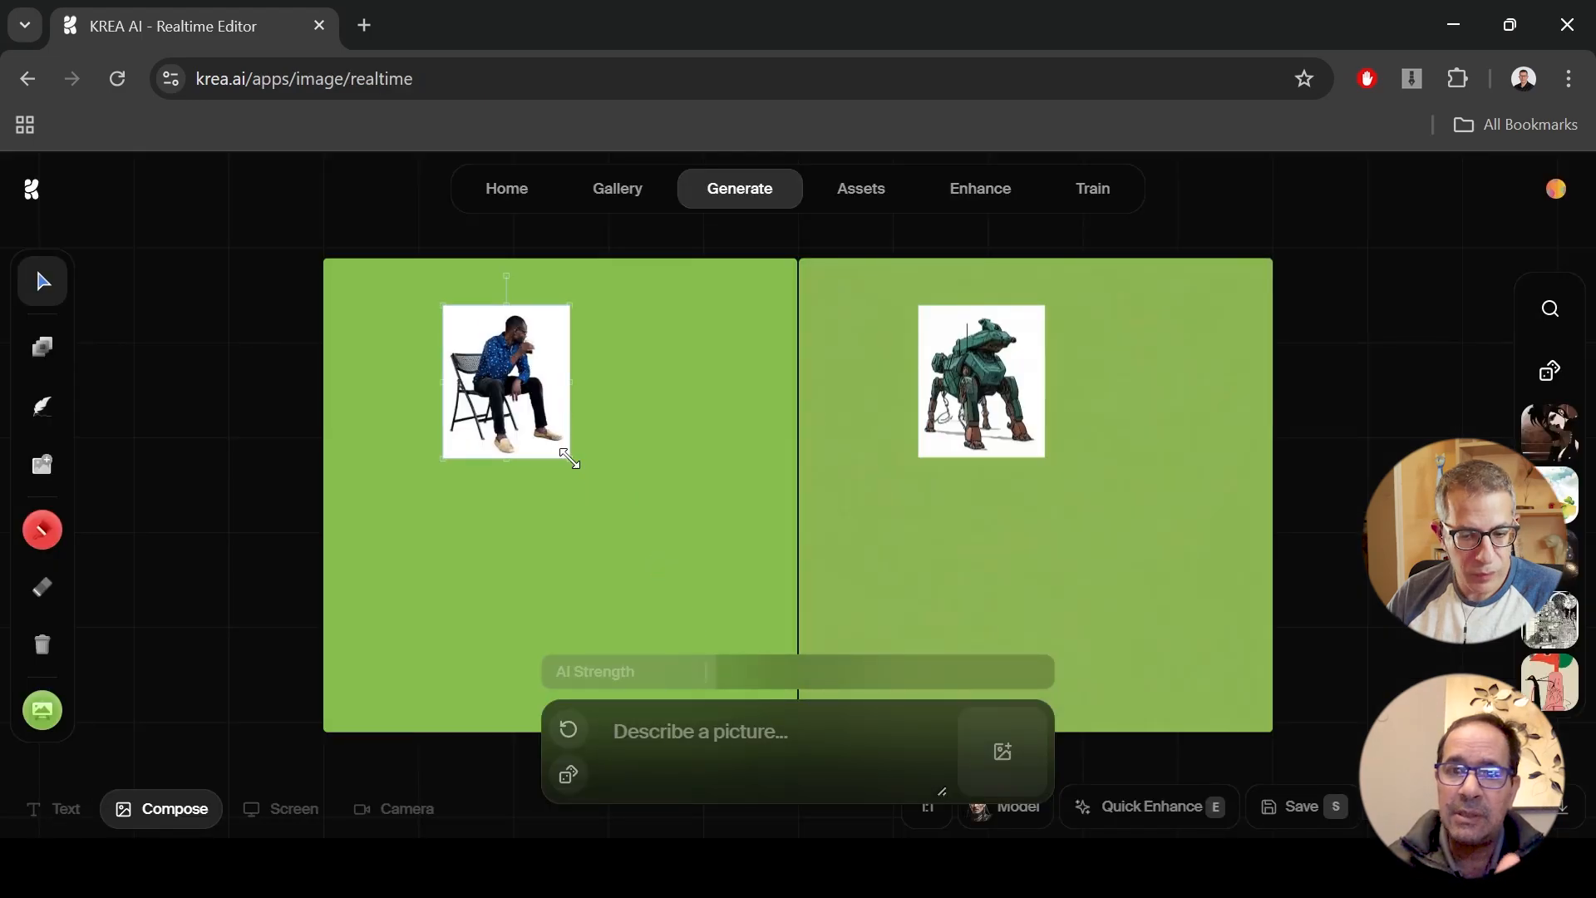
drag(564, 458, 831, 727)
drag(683, 528, 632, 502)
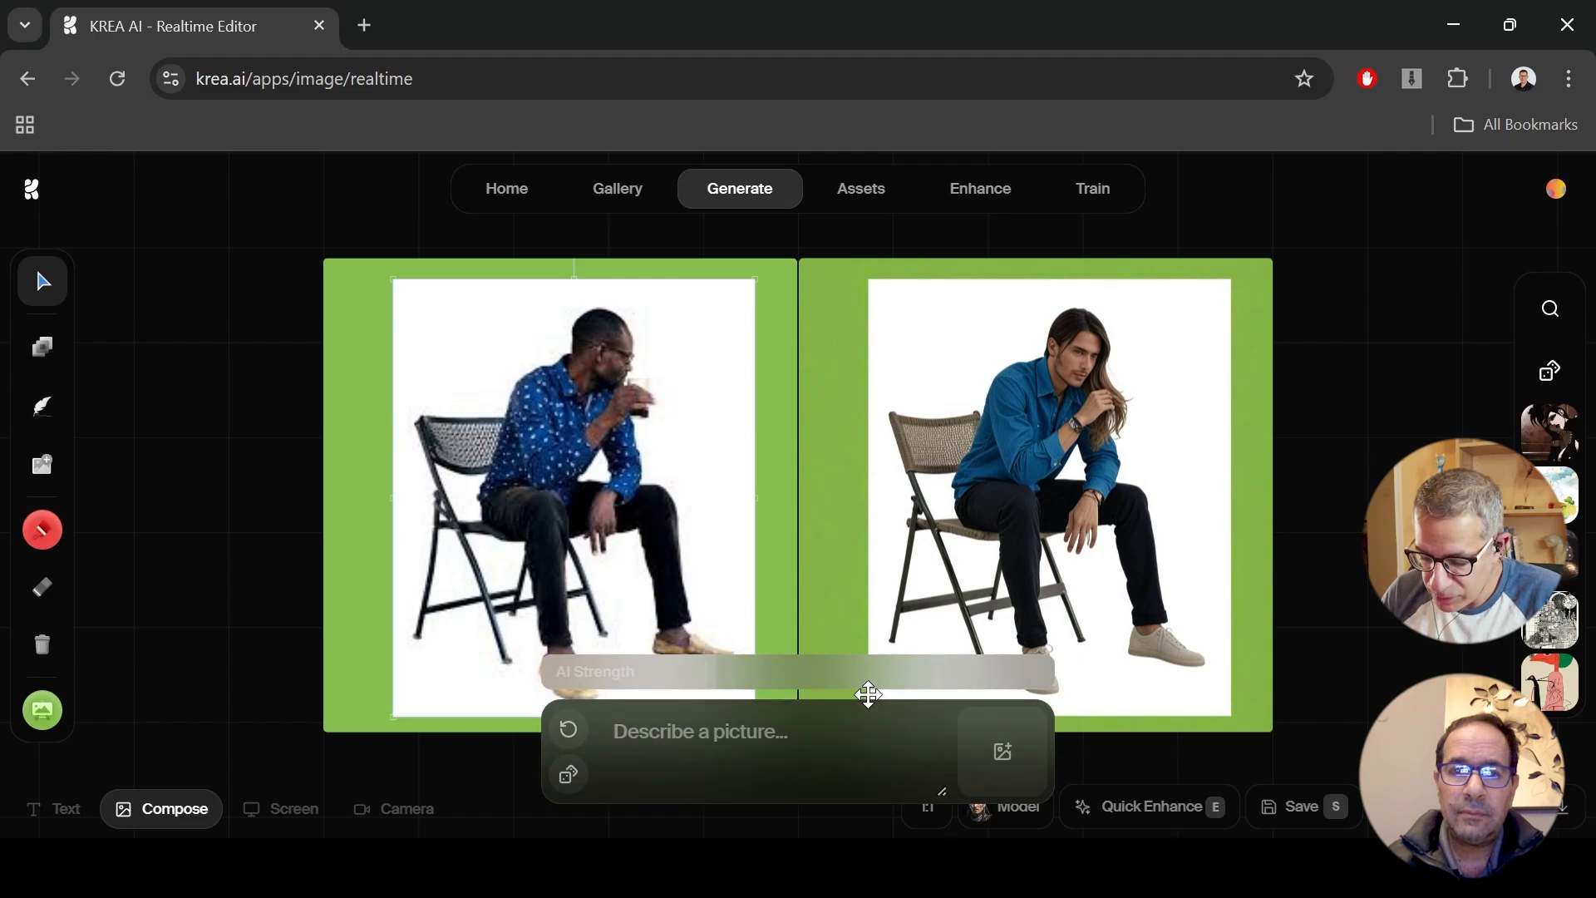
drag(867, 695, 1537, 133)
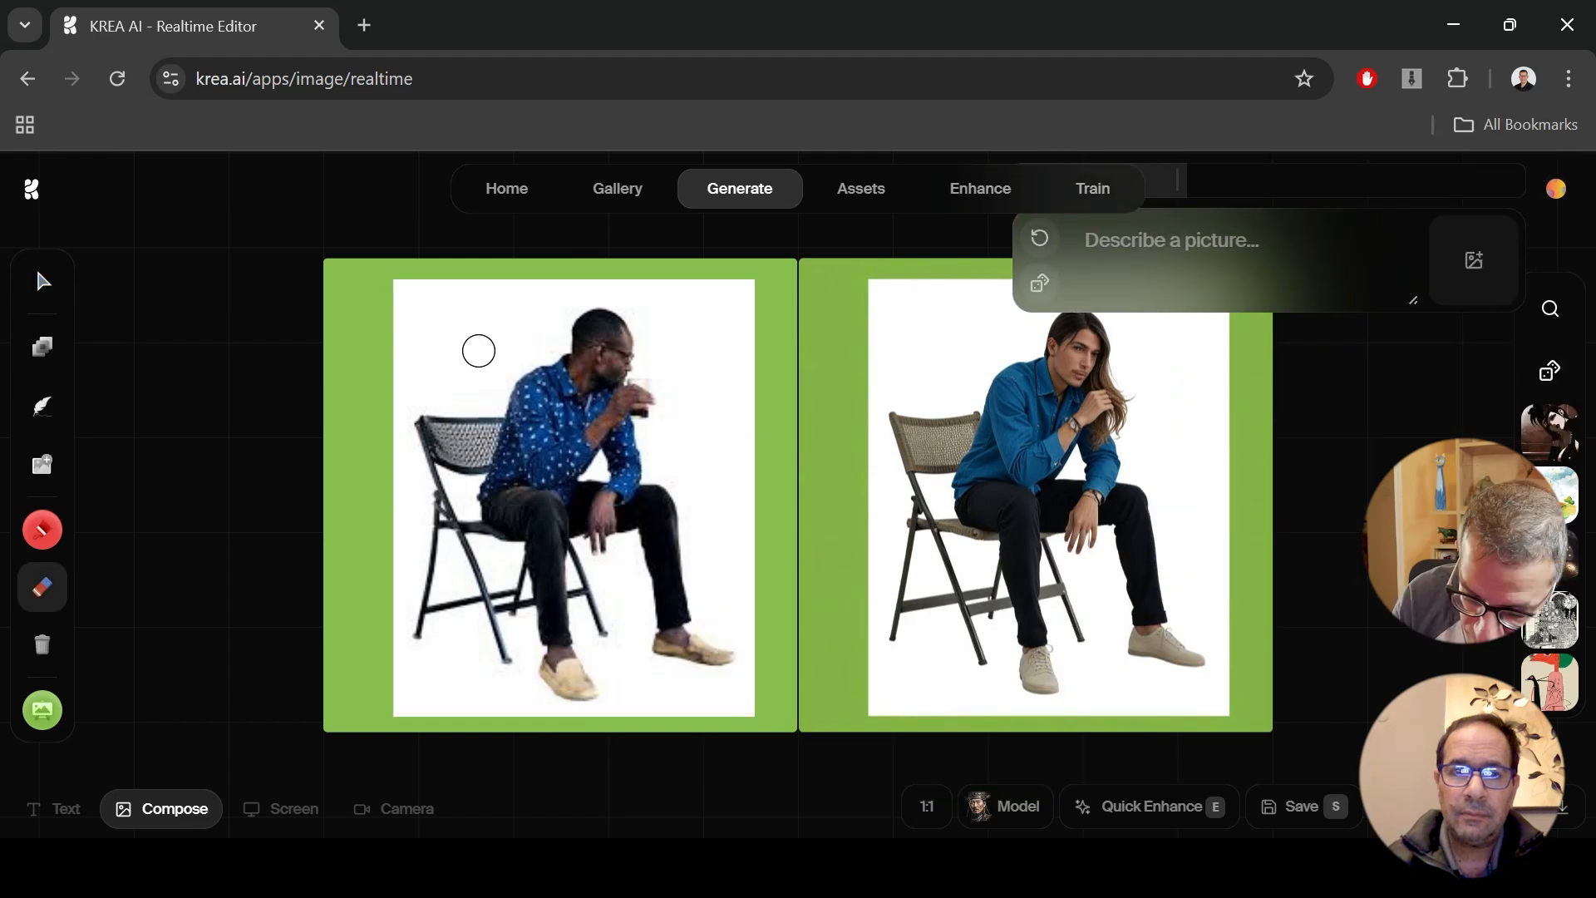
Step: Erase the photo's white backdrop behind the man's head and back, and change the canvas background to white
mouse_move(479, 351)
mouse_down()
mouse_move(421, 285)
mouse_move(482, 337)
mouse_move(481, 439)
mouse_move(501, 371)
mouse_move(523, 359)
mouse_up()
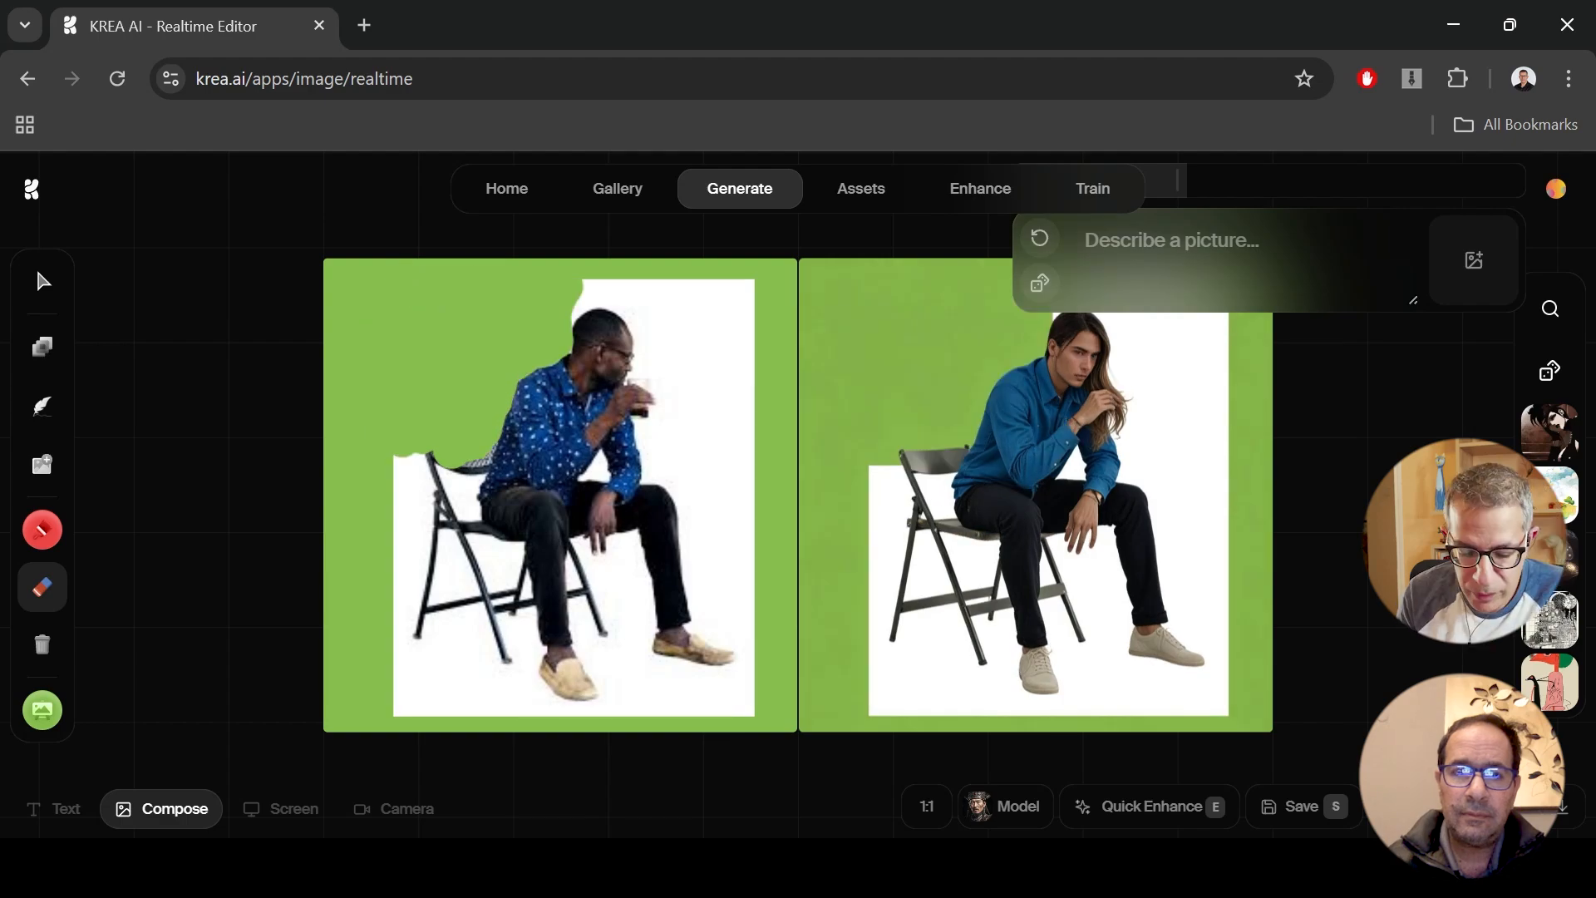
click(42, 711)
drag(205, 356, 113, 321)
Step: Erase the folding chair from the photo so only the seated man's figure is left on the canvas
click(41, 282)
click(40, 605)
mouse_move(430, 470)
mouse_down()
mouse_move(427, 438)
mouse_move(490, 432)
mouse_move(458, 532)
mouse_move(484, 540)
mouse_move(454, 548)
mouse_move(407, 648)
mouse_move(462, 586)
mouse_move(482, 651)
mouse_move(511, 598)
mouse_move(537, 648)
mouse_move(474, 690)
mouse_move(382, 715)
mouse_move(509, 669)
mouse_move(536, 711)
mouse_up()
mouse_move(601, 608)
mouse_down()
mouse_move(582, 555)
mouse_move(585, 609)
mouse_up()
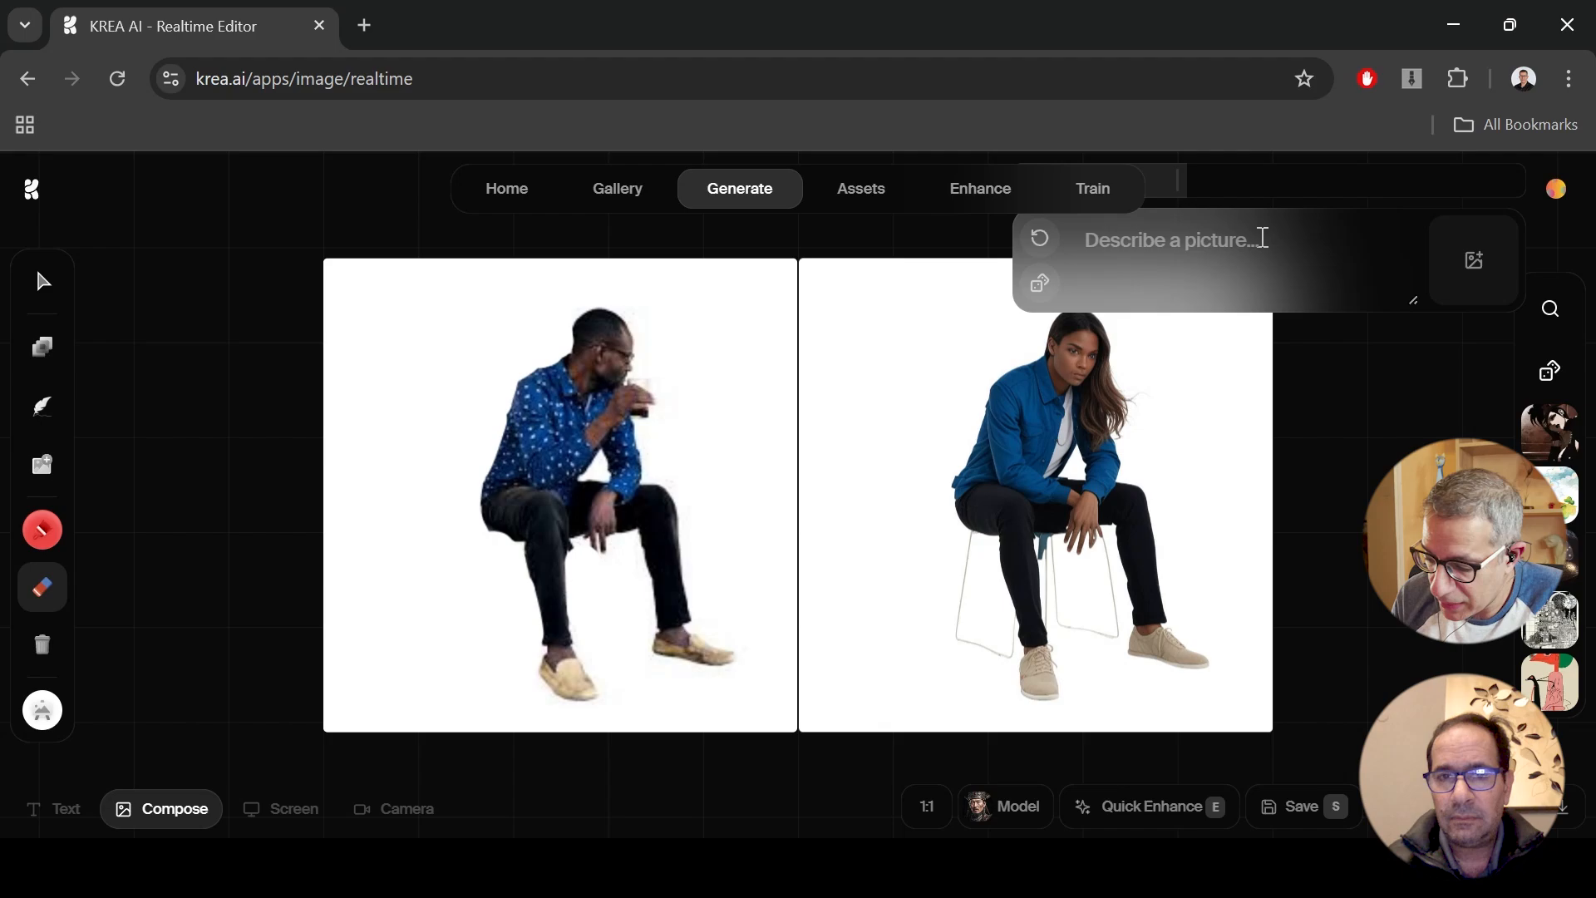
Step: Enter the prompt "man sitting a modern oak bench" and try AI strength up to 85, with the prompt box moved off the generated image
text(man sitting a modern oak bench)
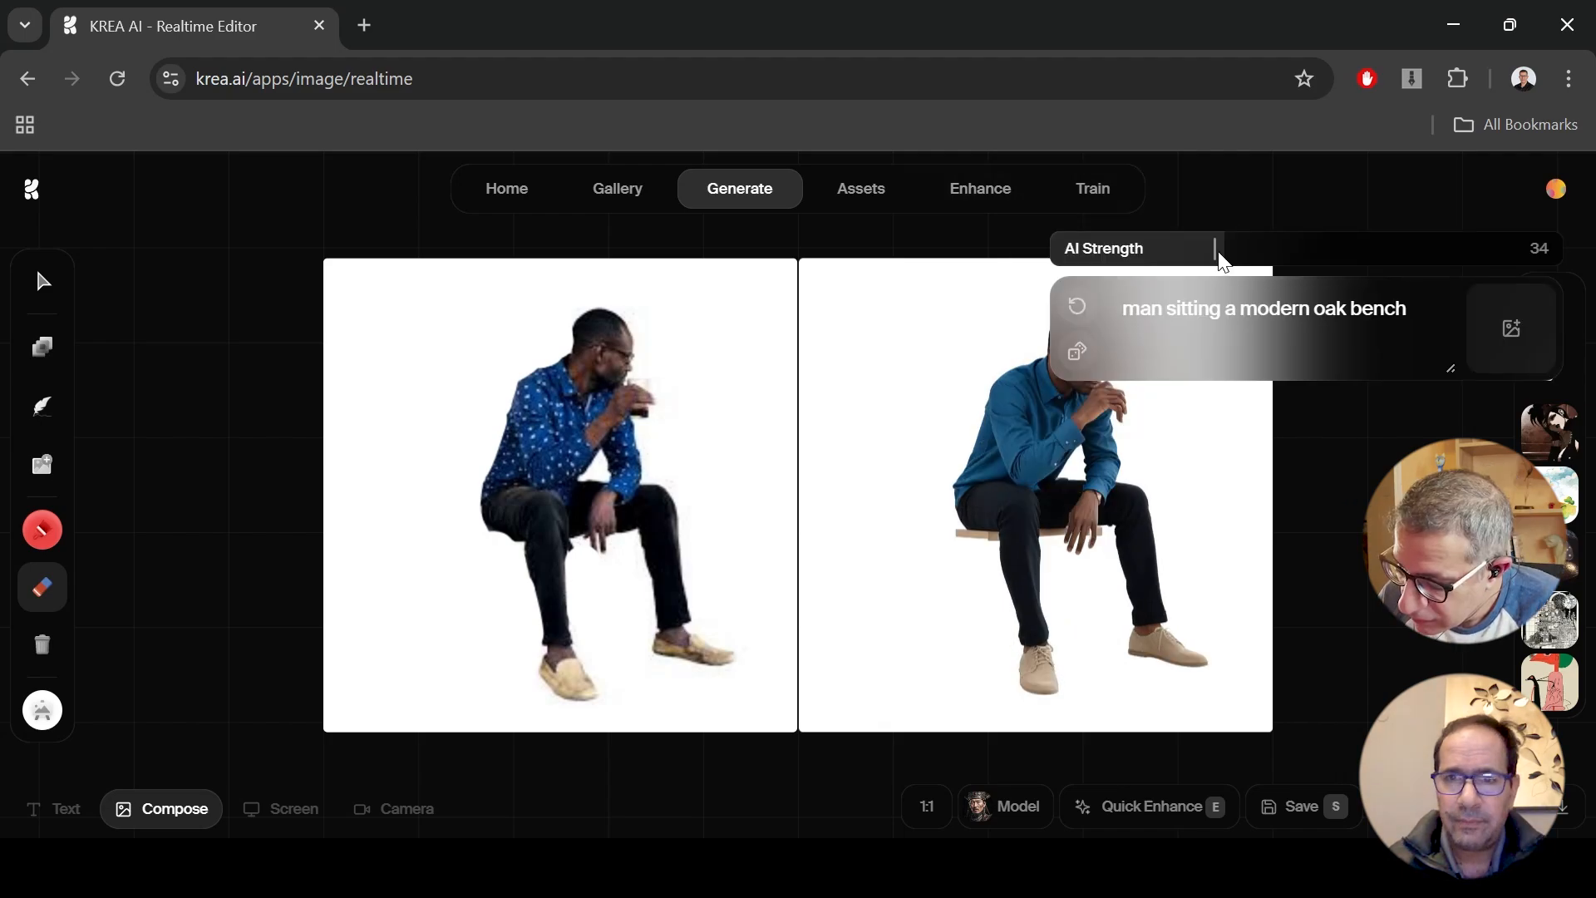
drag(1222, 261, 1442, 270)
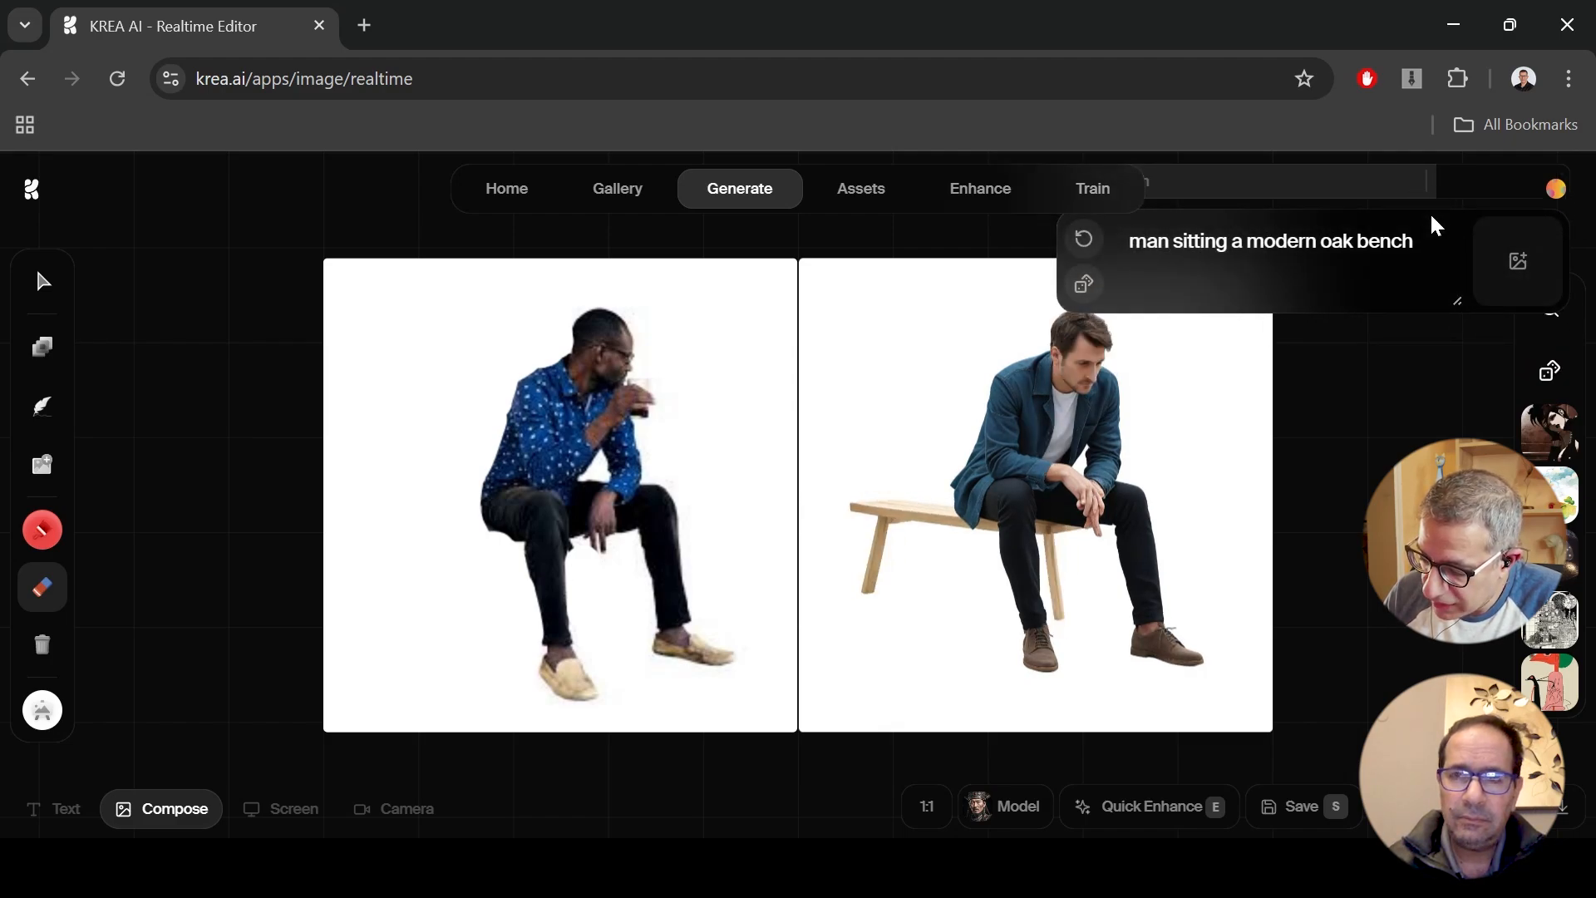
drag(1440, 159, 313, 666)
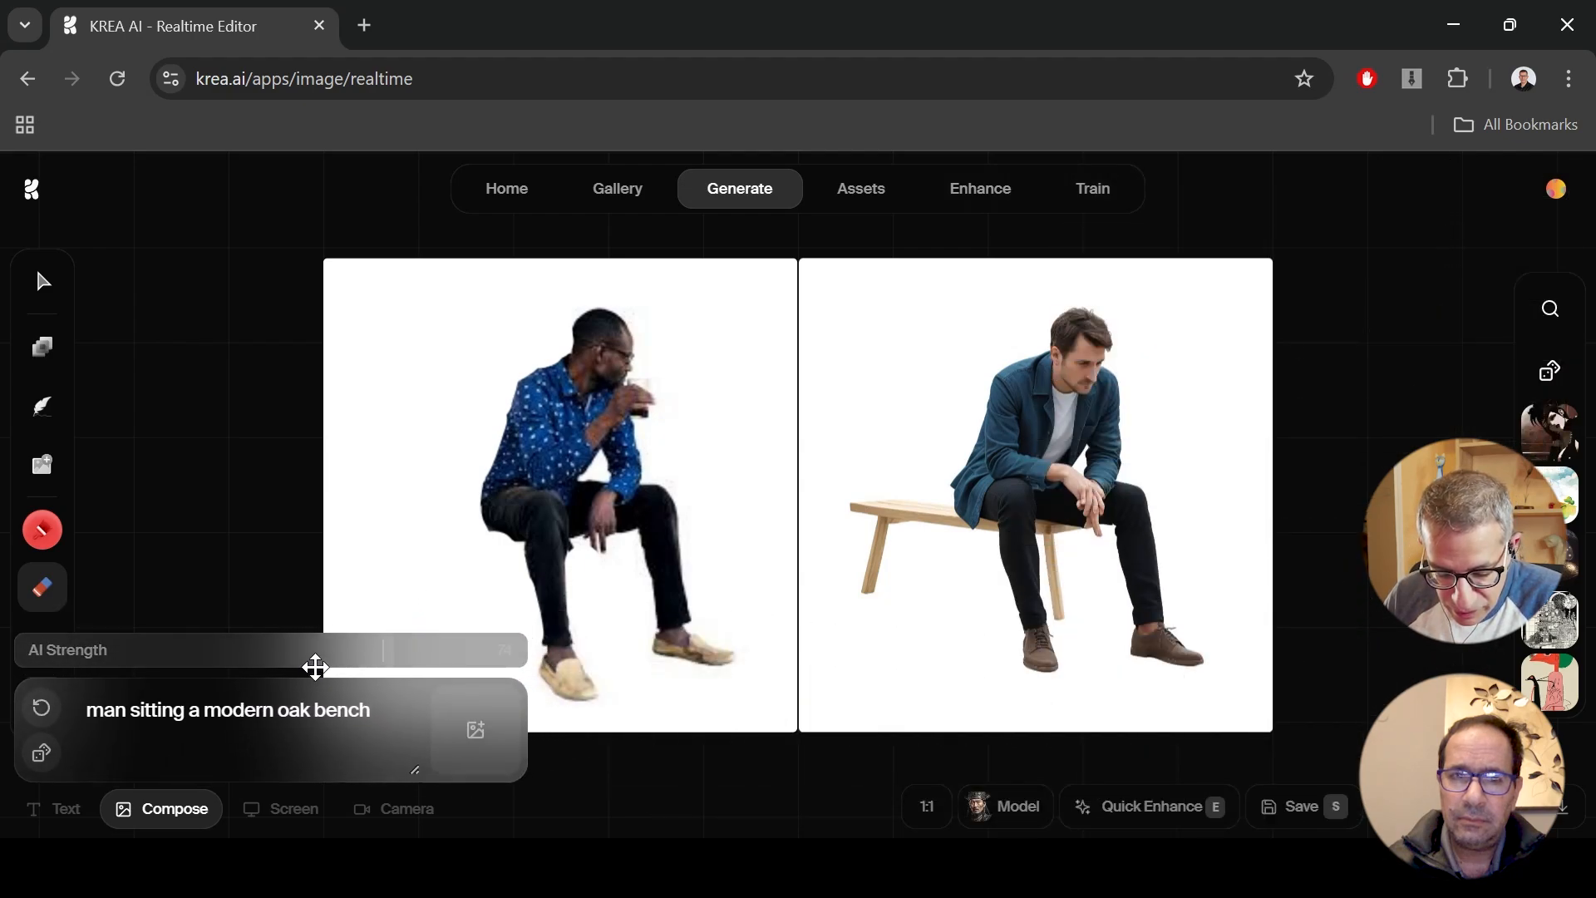
drag(420, 658, 441, 661)
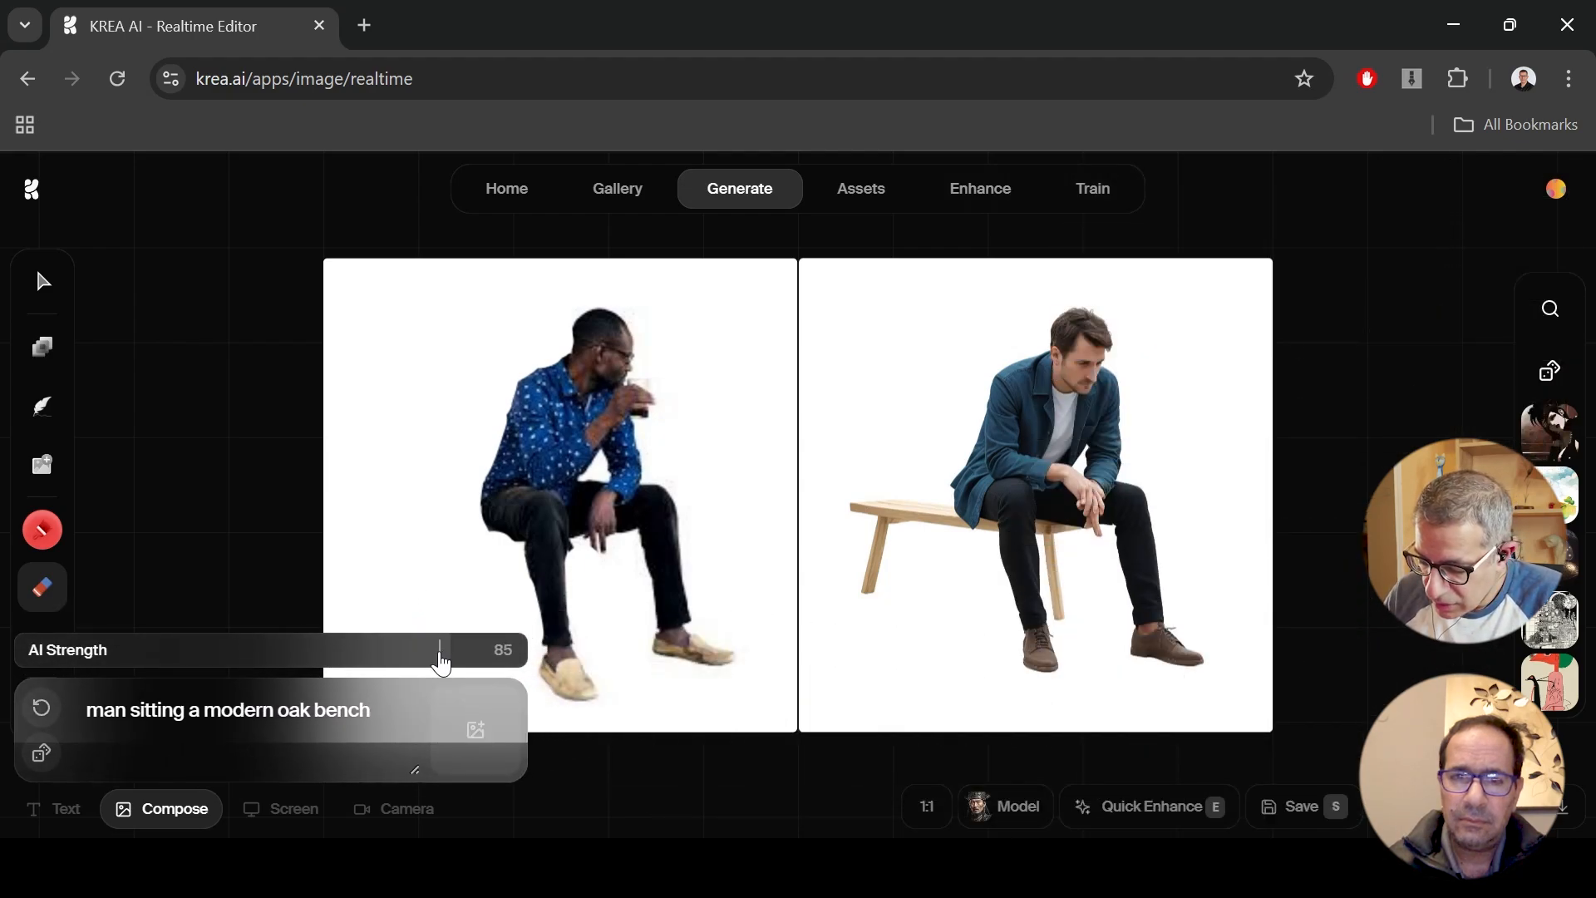
Step: Paint a dark brown bench behind the man's legs, with a long slanted seat and a curved leg at each end
click(43, 587)
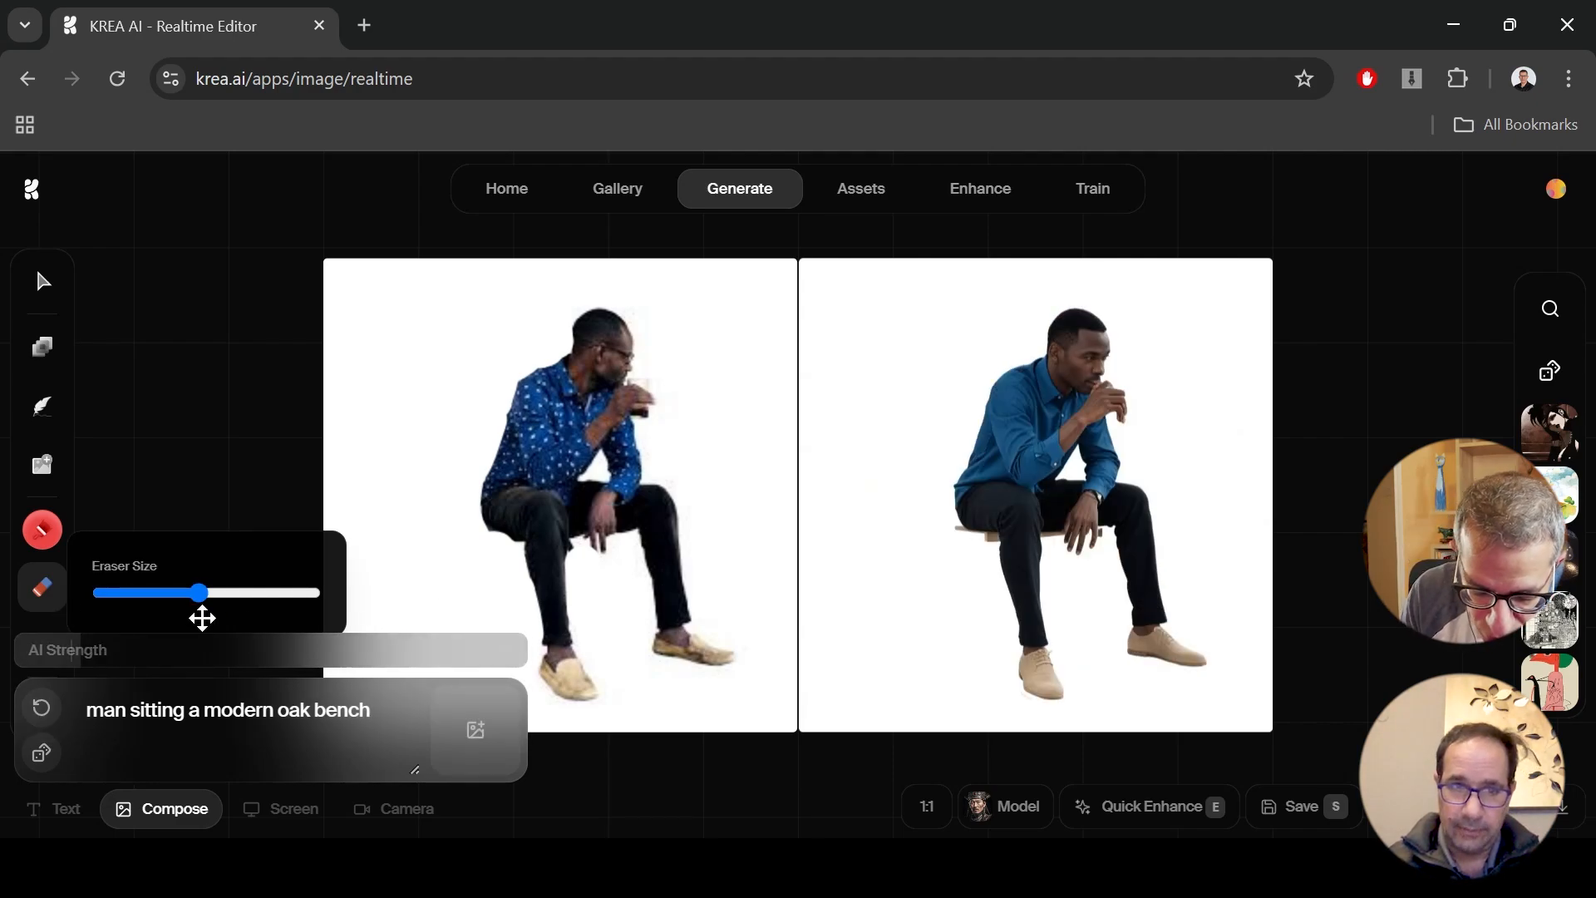
click(46, 534)
mouse_move(510, 542)
mouse_down()
mouse_move(396, 556)
mouse_move(432, 582)
mouse_move(767, 497)
mouse_up()
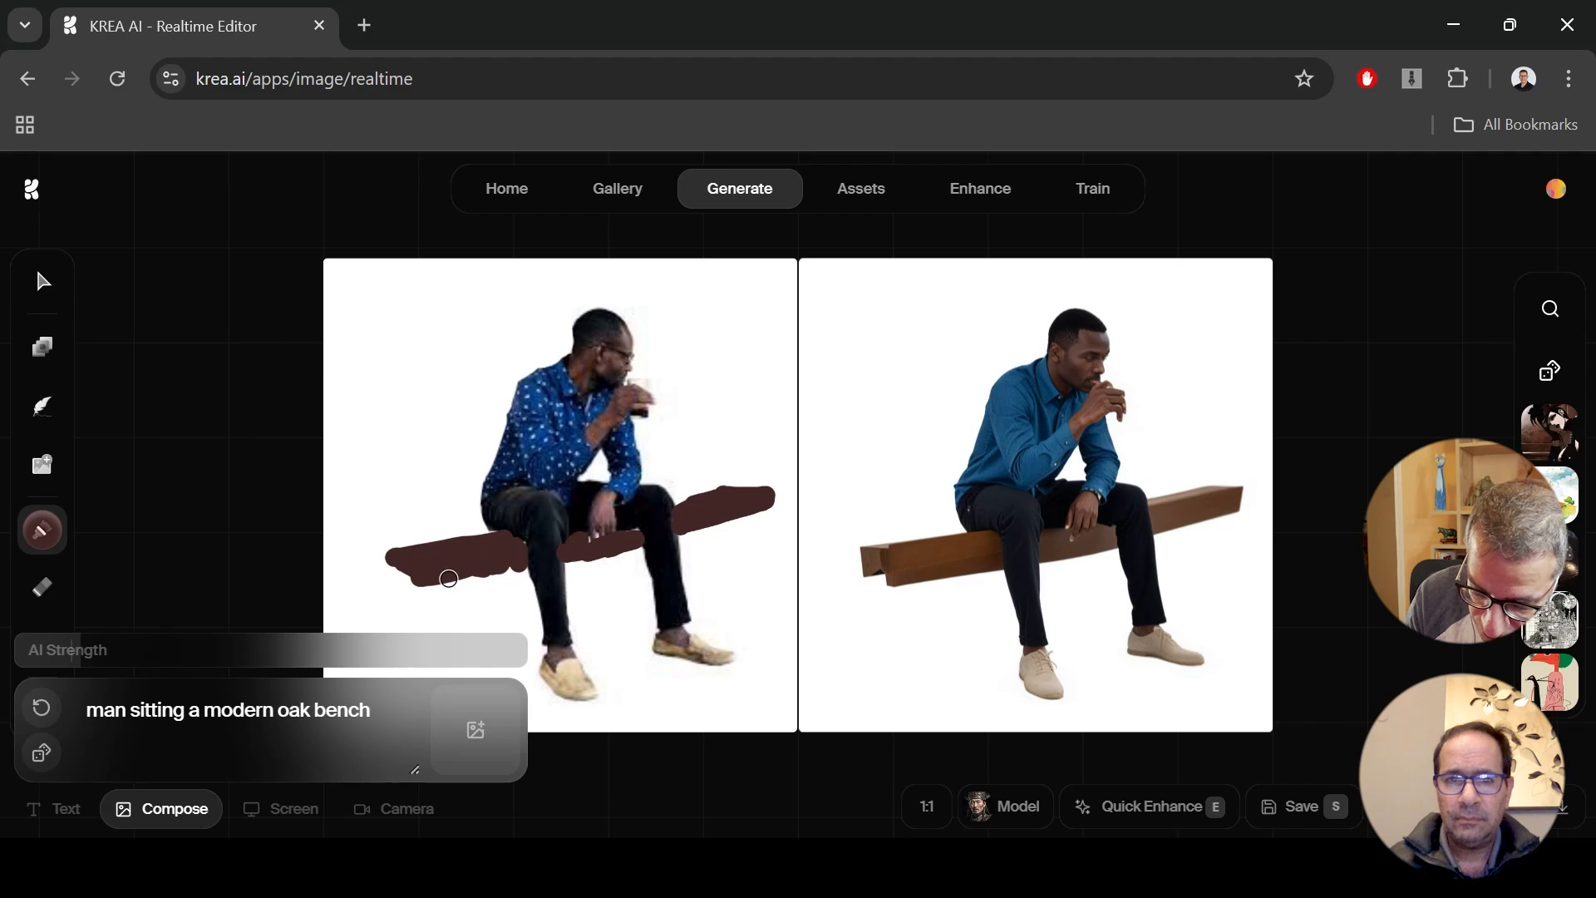
mouse_move(449, 578)
mouse_down()
mouse_move(432, 603)
mouse_move(468, 577)
mouse_up()
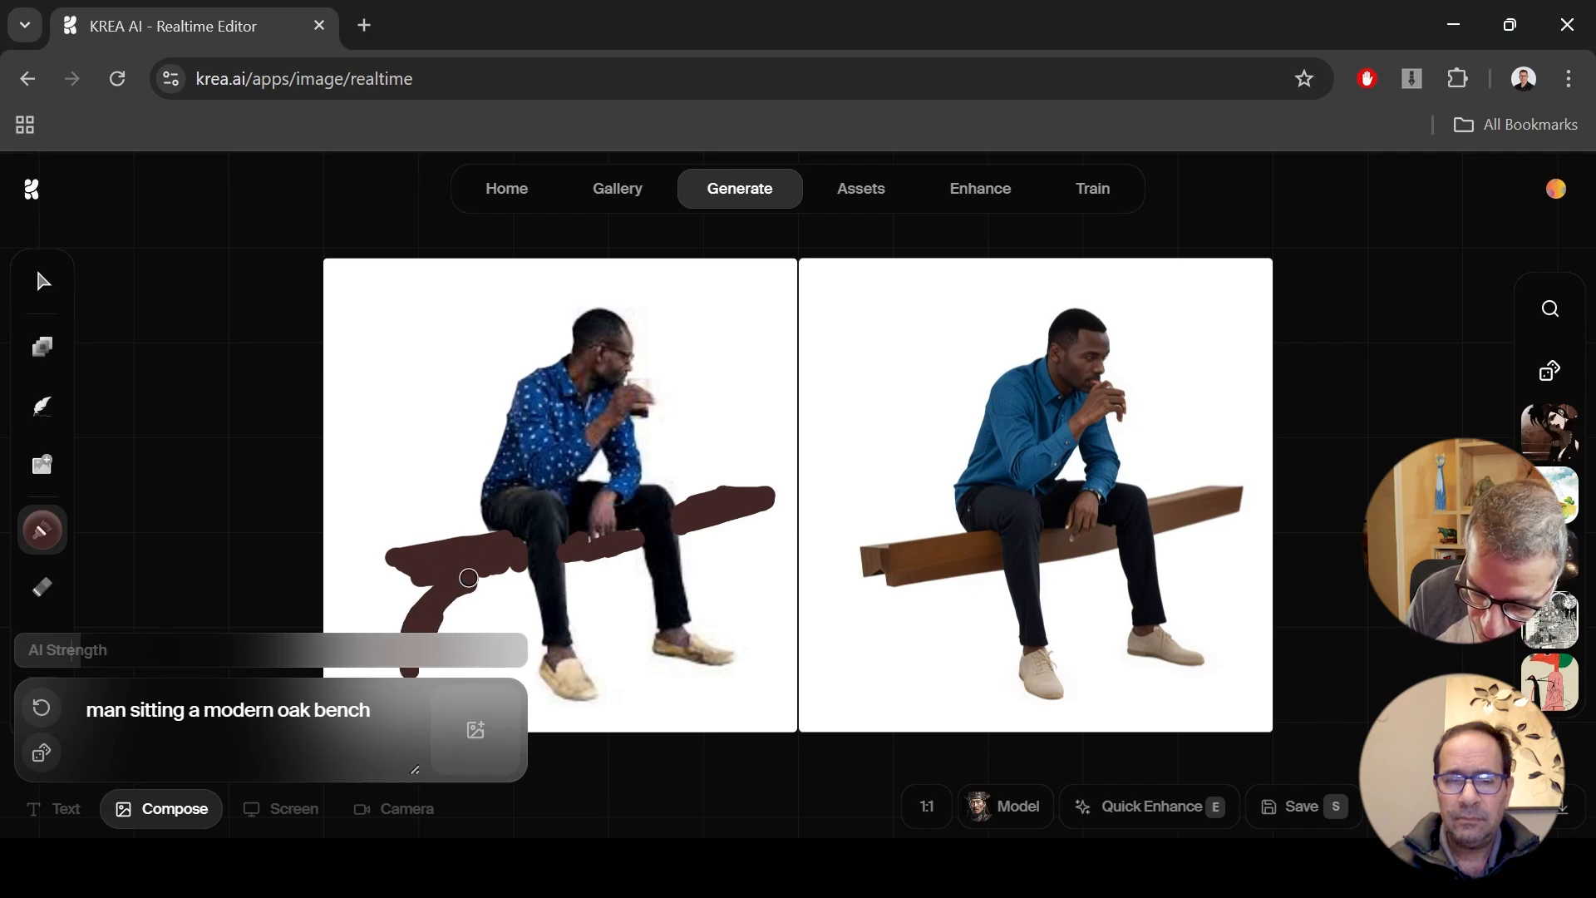
drag(761, 599, 710, 525)
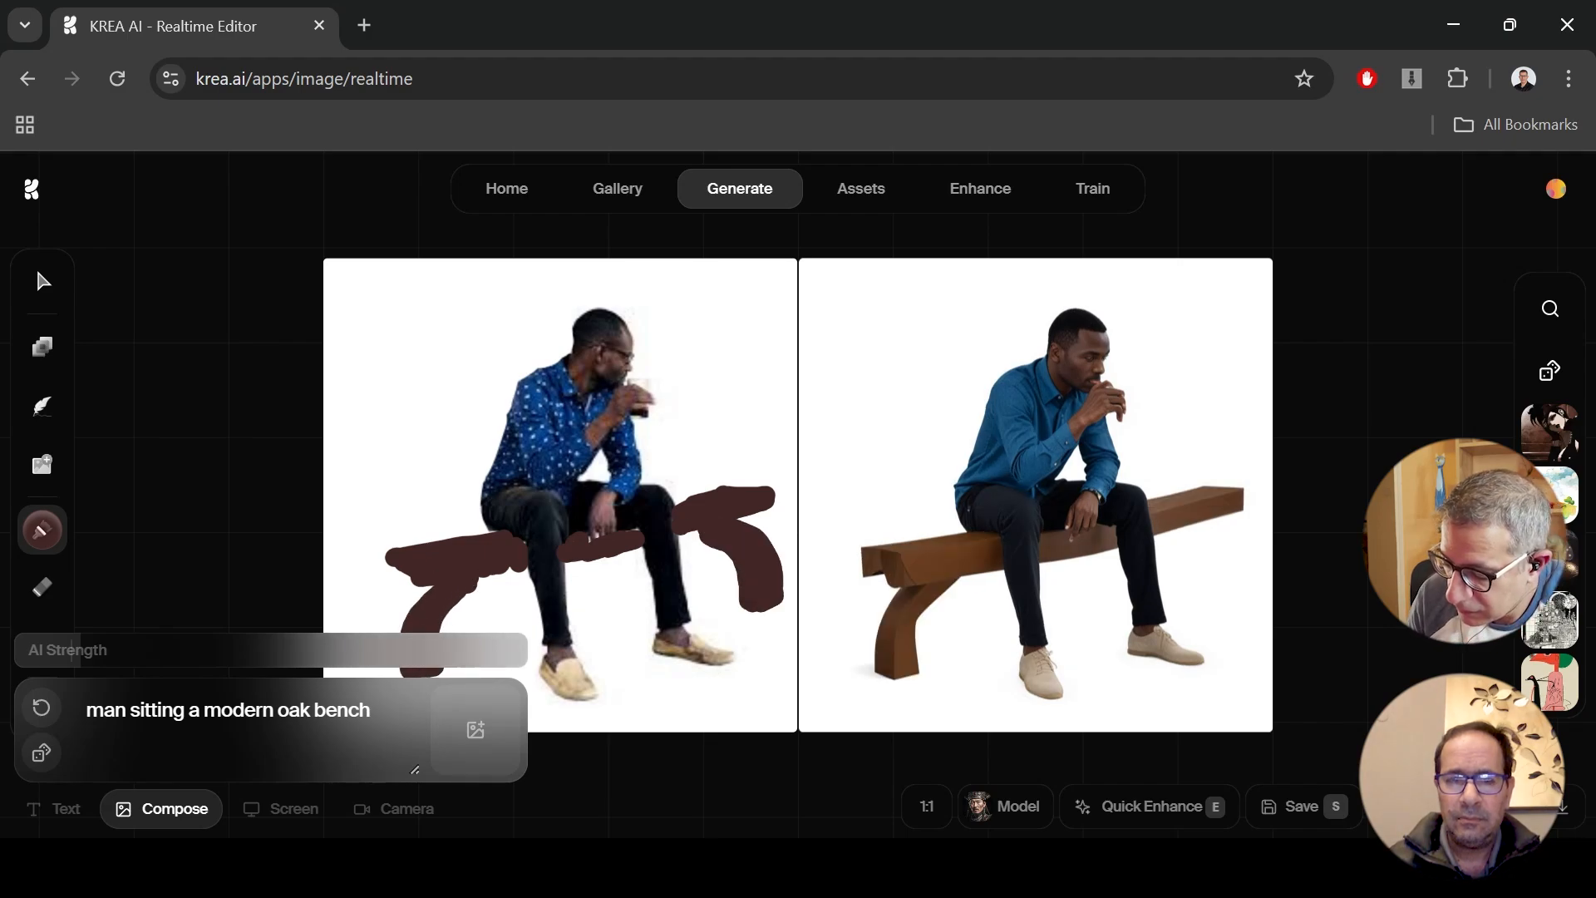
Step: Raise the AI strength in stages through 45 and 56 to a higher setting, and regenerate the bench image twice
click(237, 653)
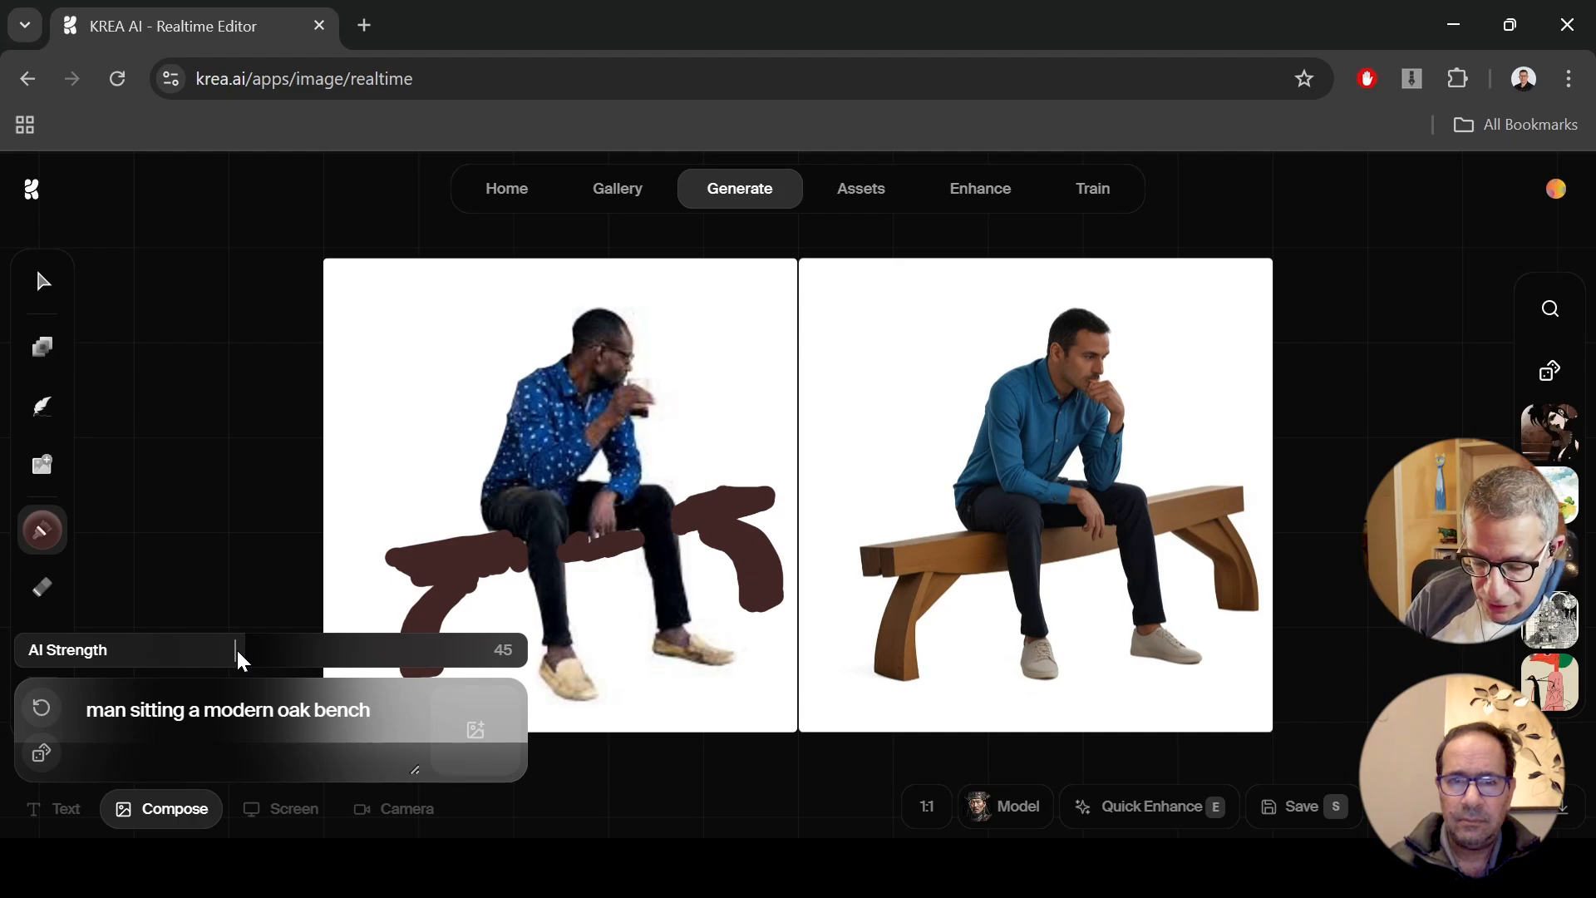
drag(241, 661, 293, 663)
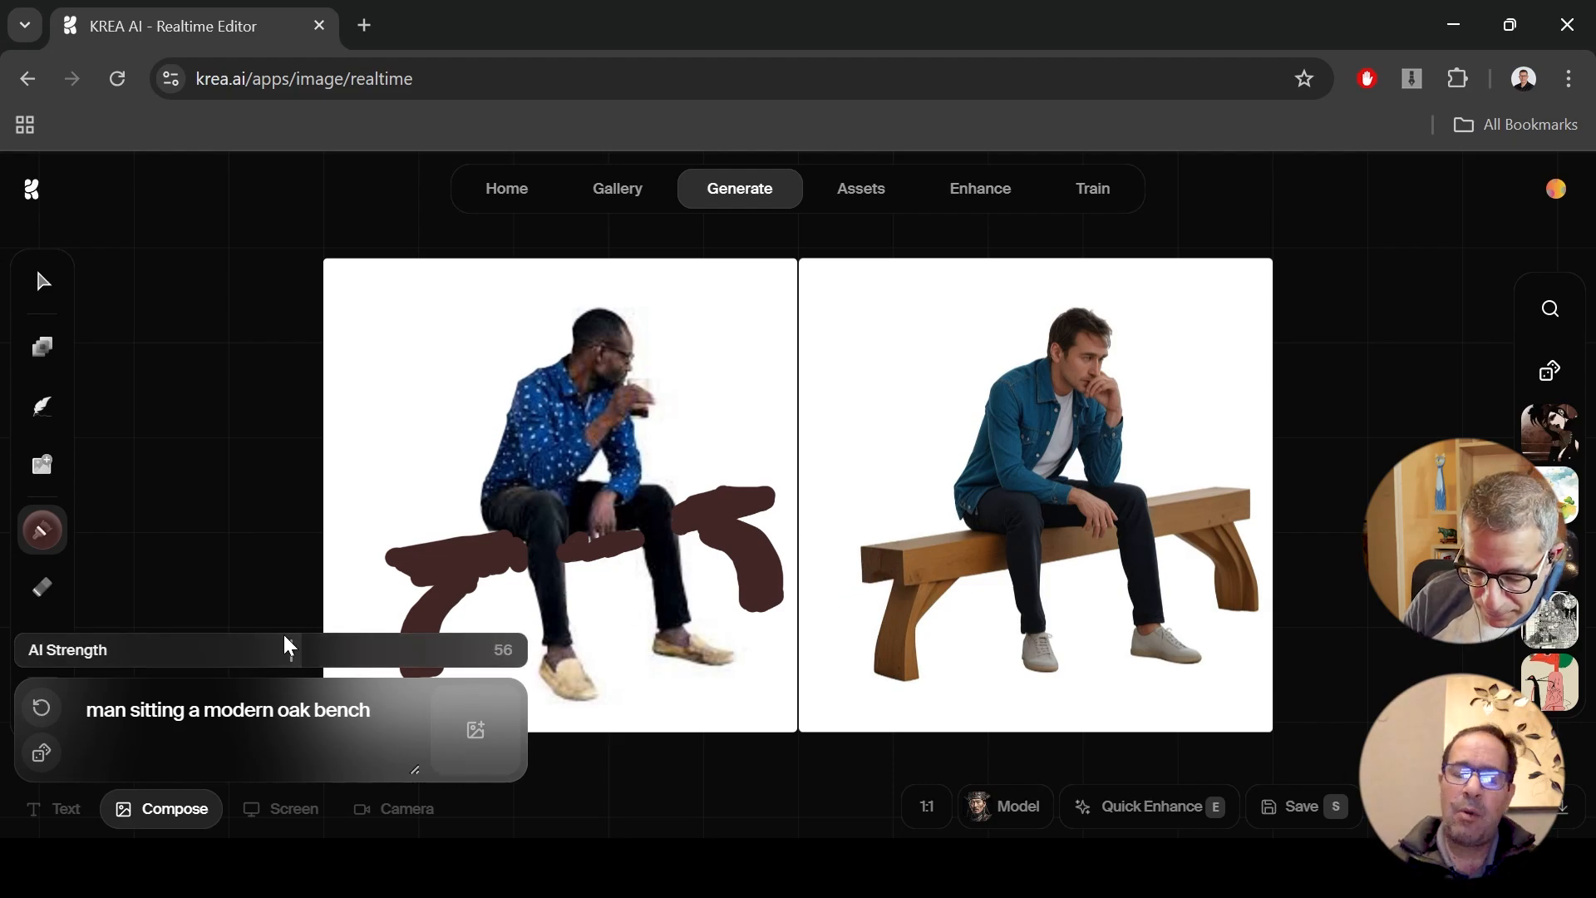
drag(291, 648, 358, 655)
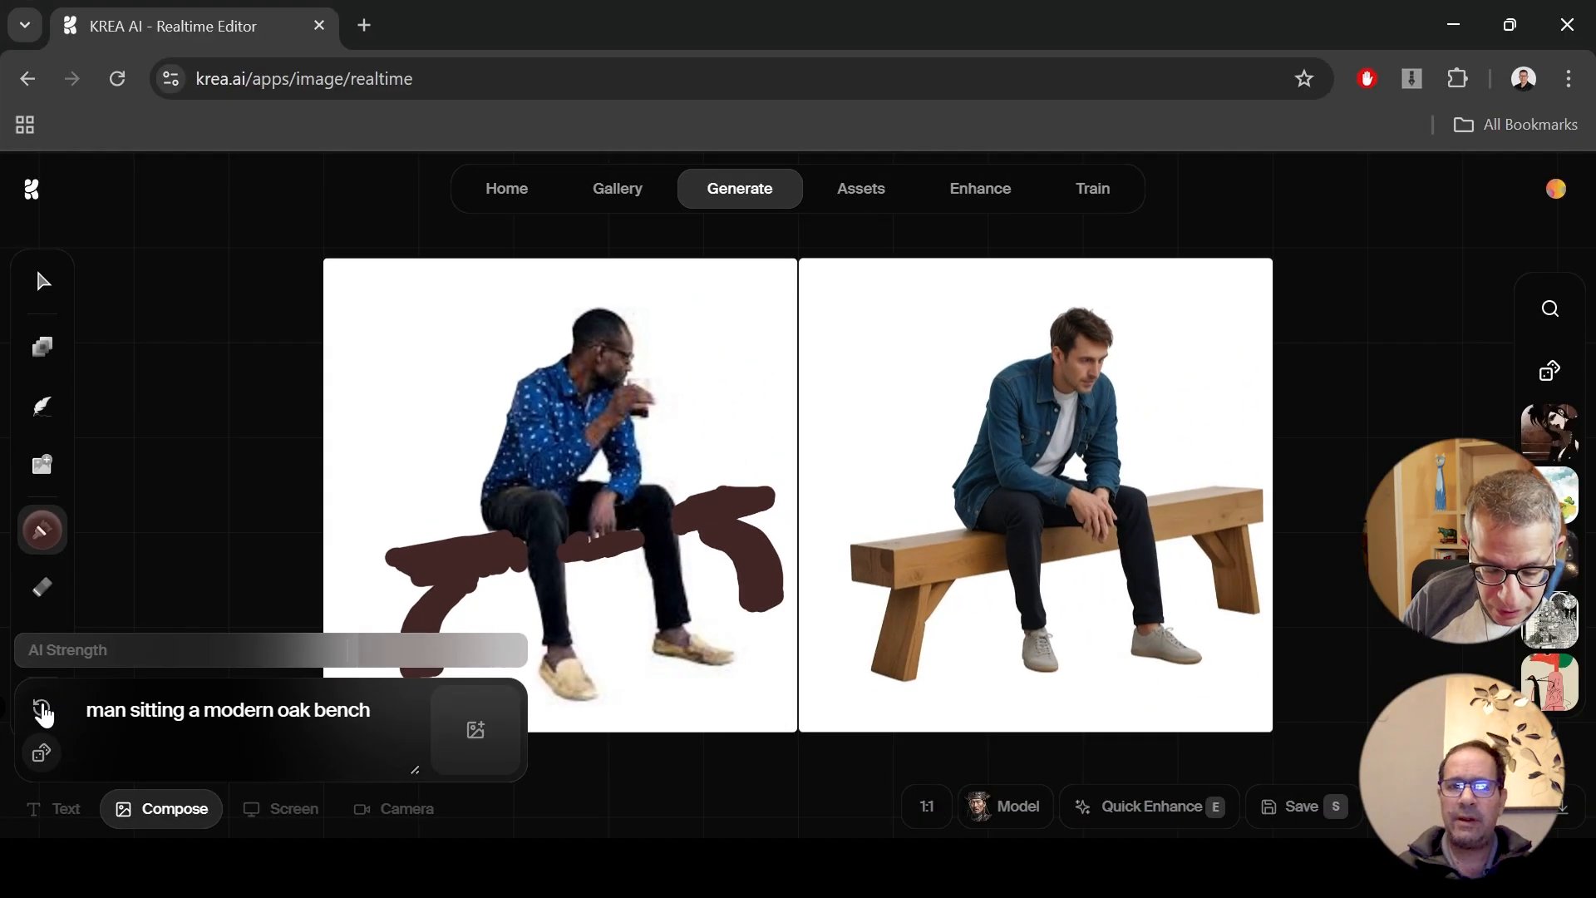
click(44, 713)
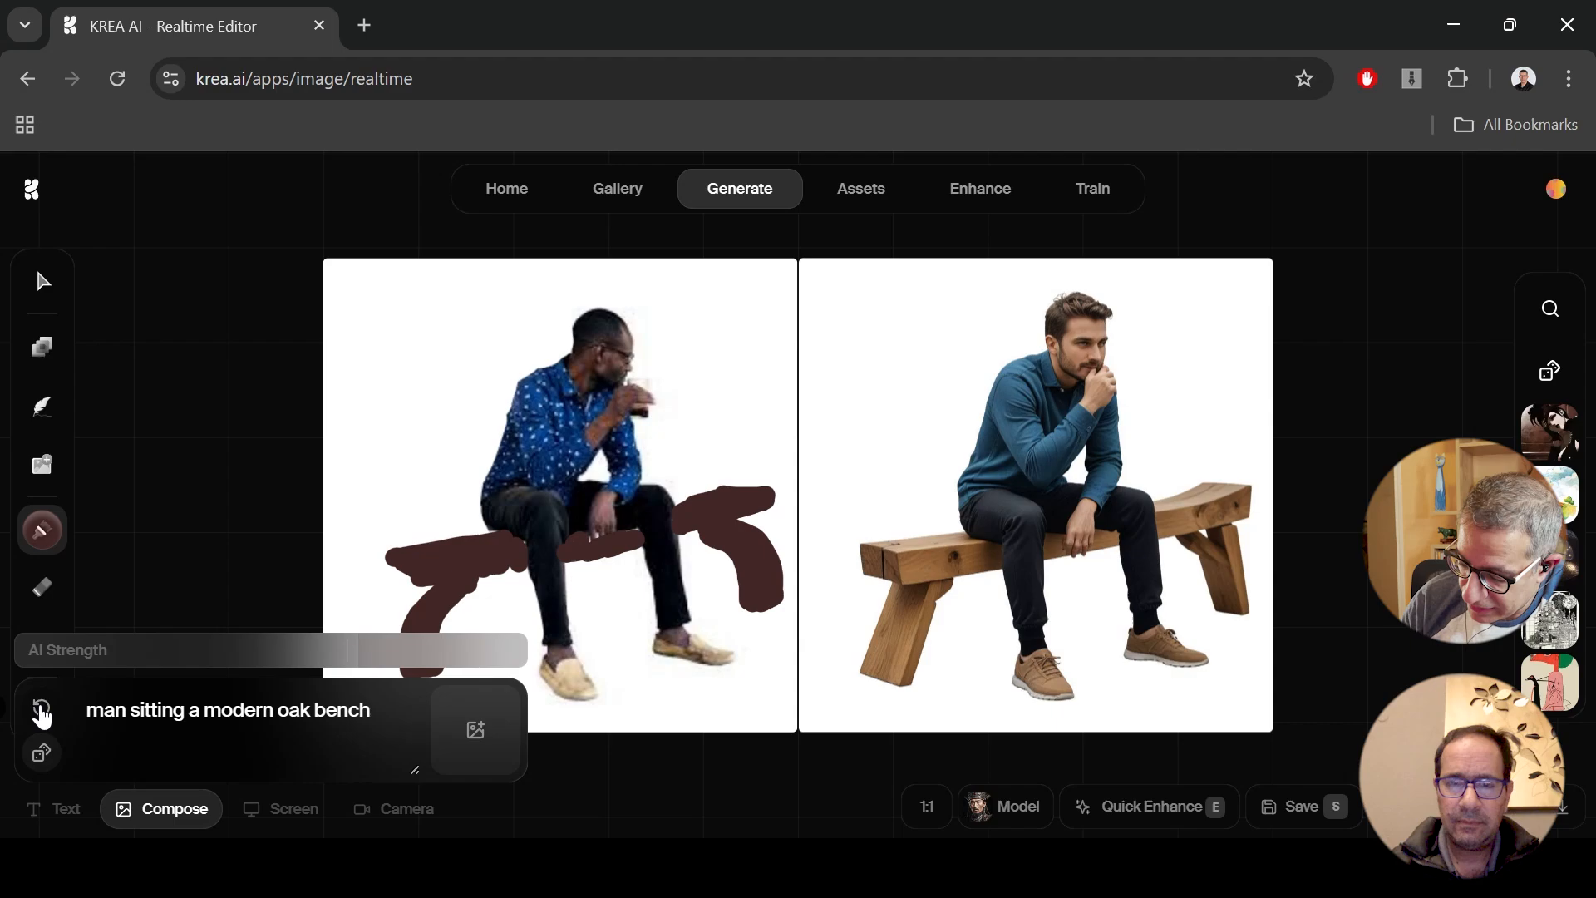
click(43, 713)
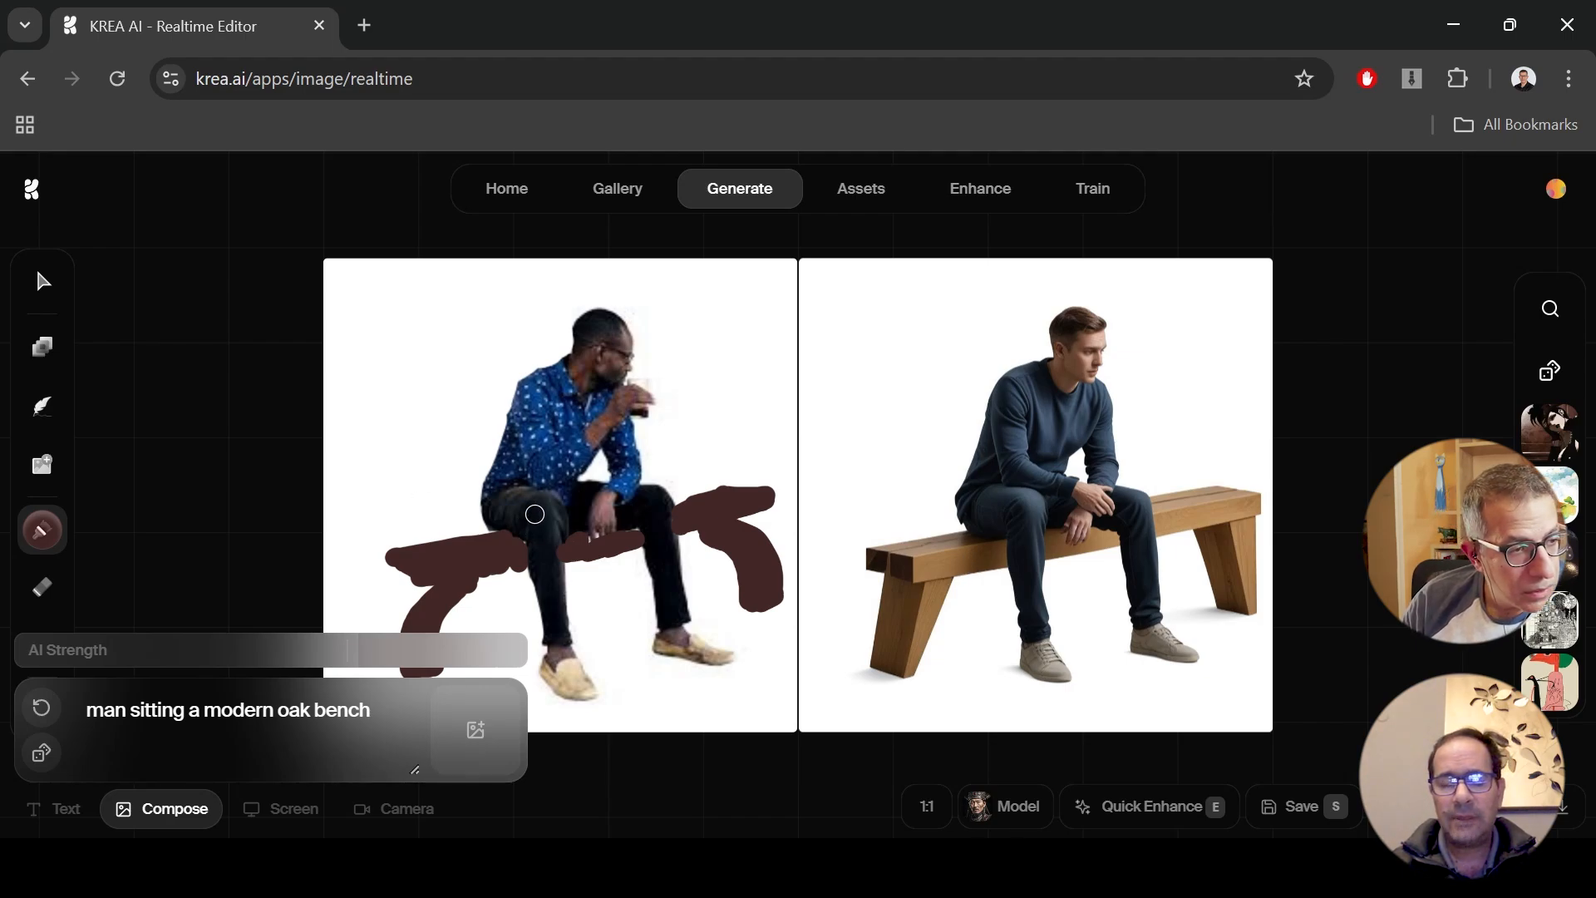
Step: Change the brush colour to bright red and slightly reduce the brush size
click(53, 536)
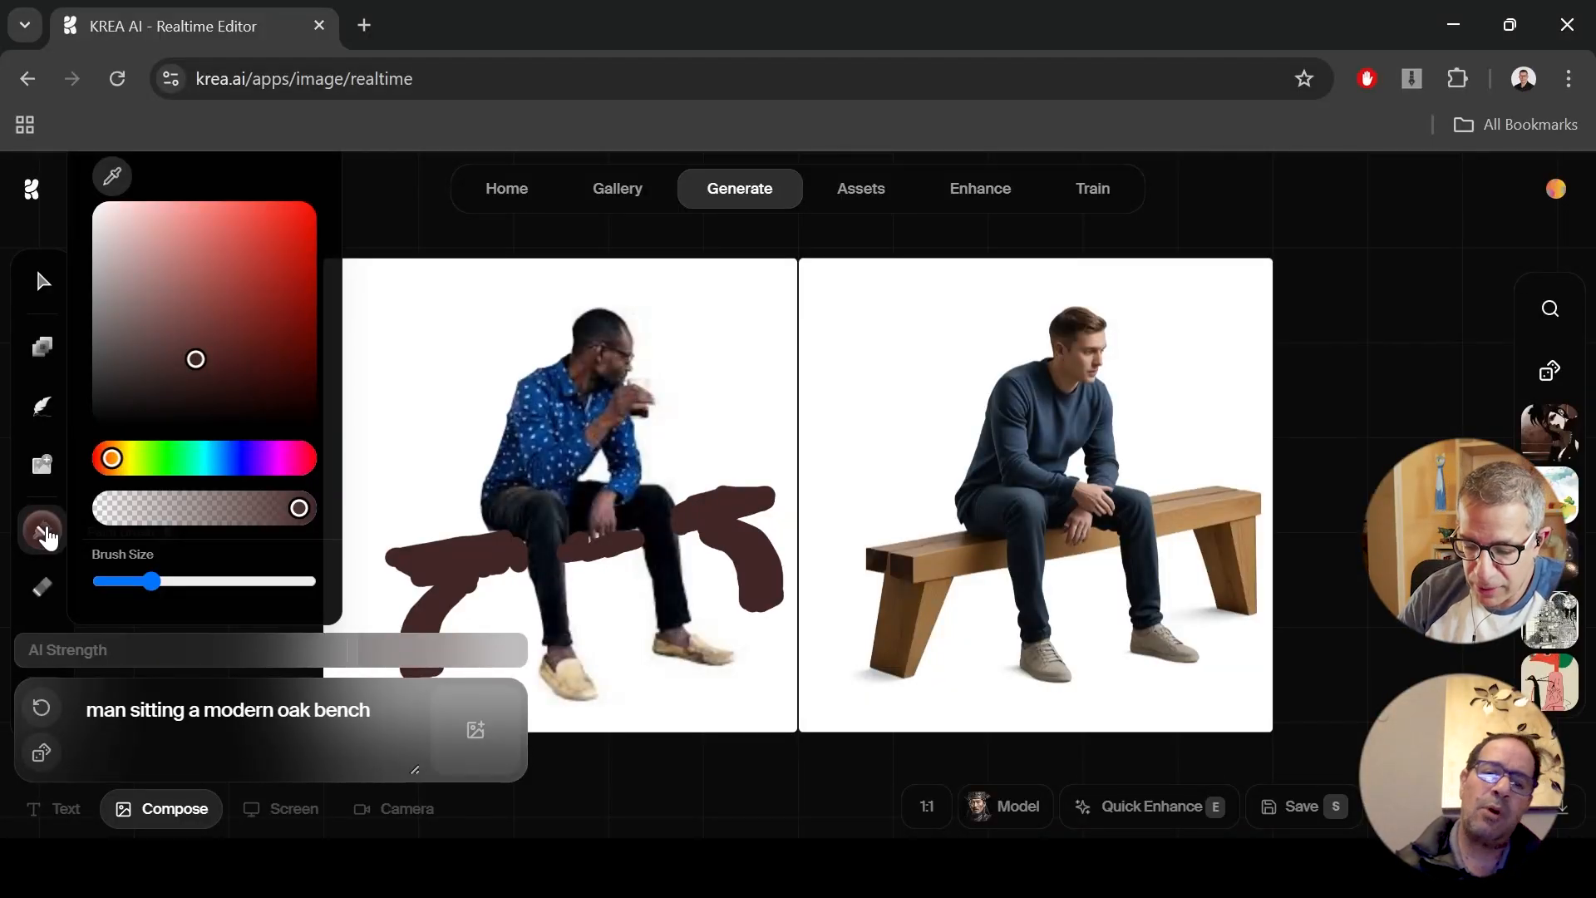
click(288, 218)
drag(151, 581, 142, 581)
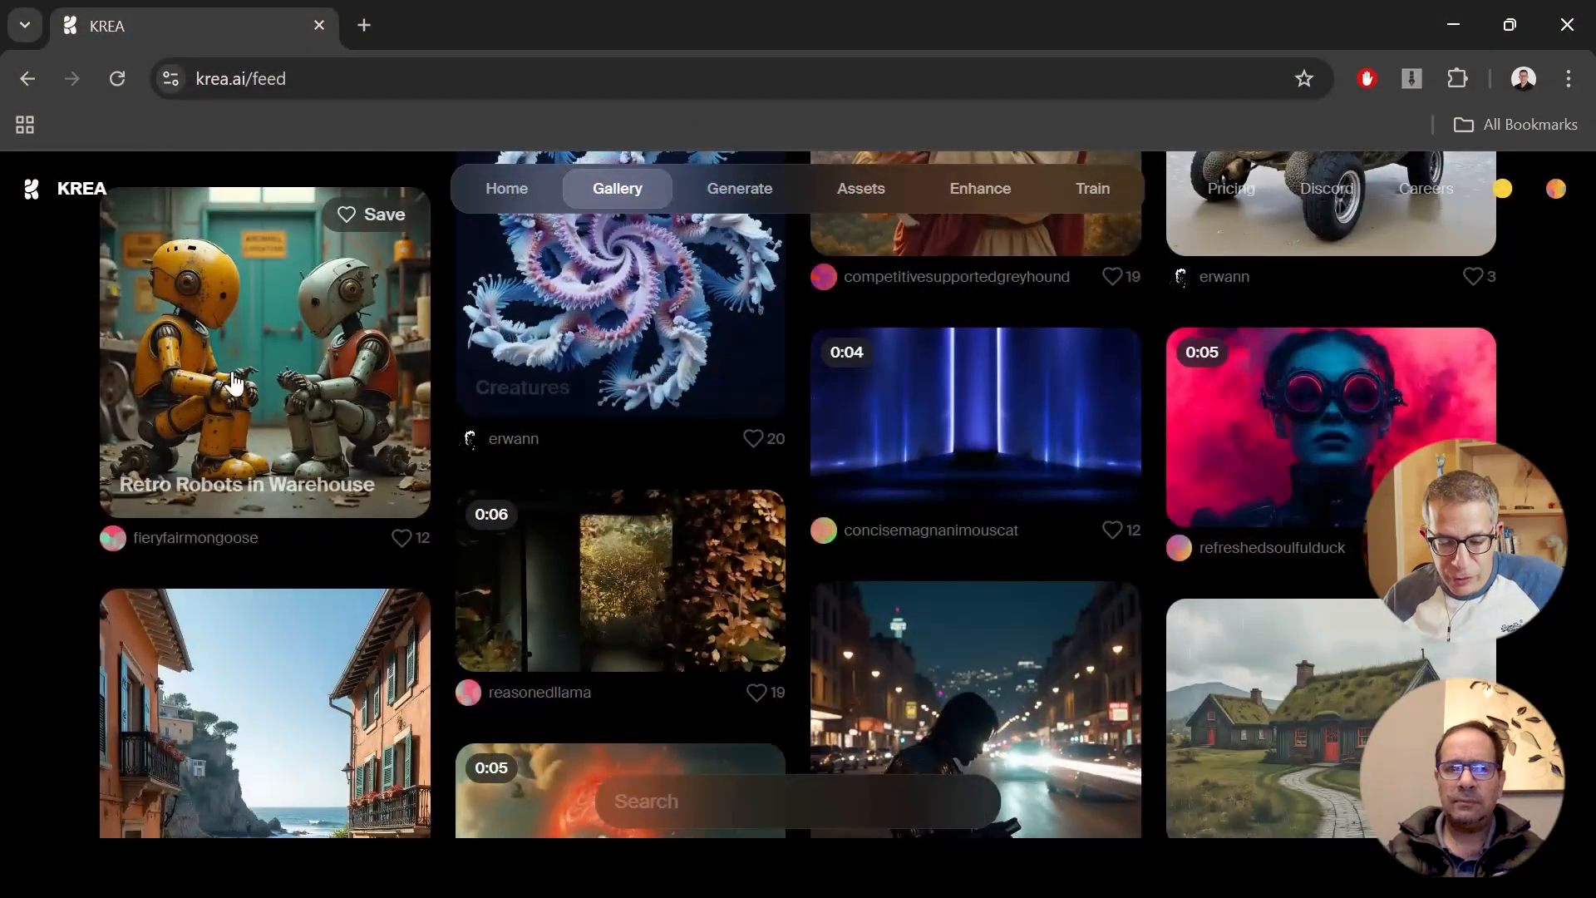
Step: View the "Retro Robots in Warehouse" image in the community gallery, reading its prompt and checking its reuse options
click(281, 357)
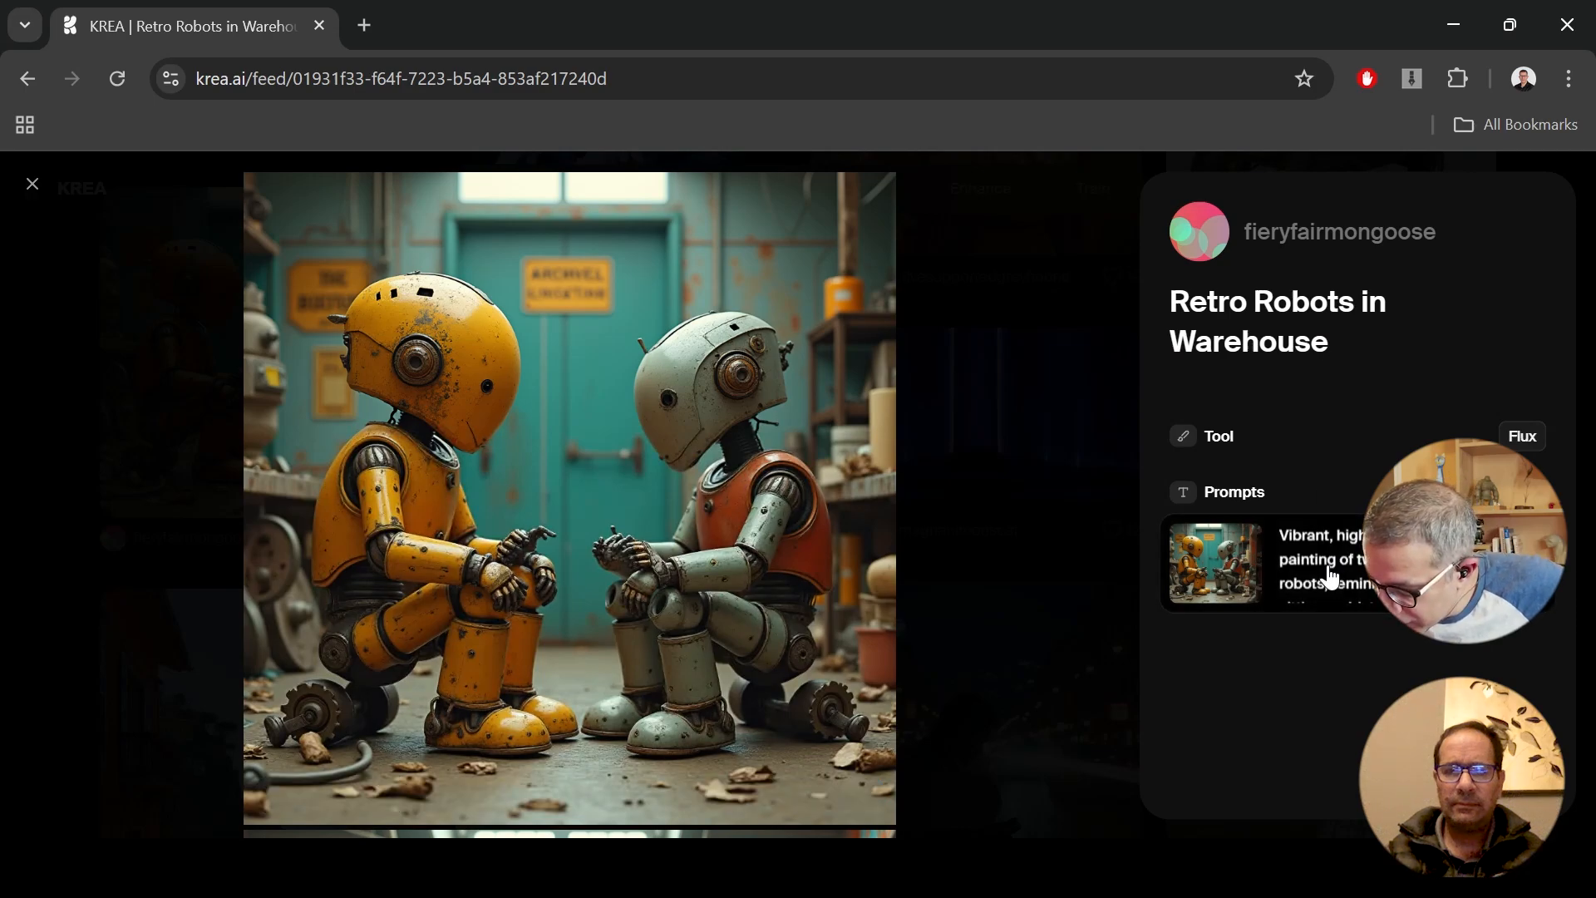
scroll(1342, 567, down, 2)
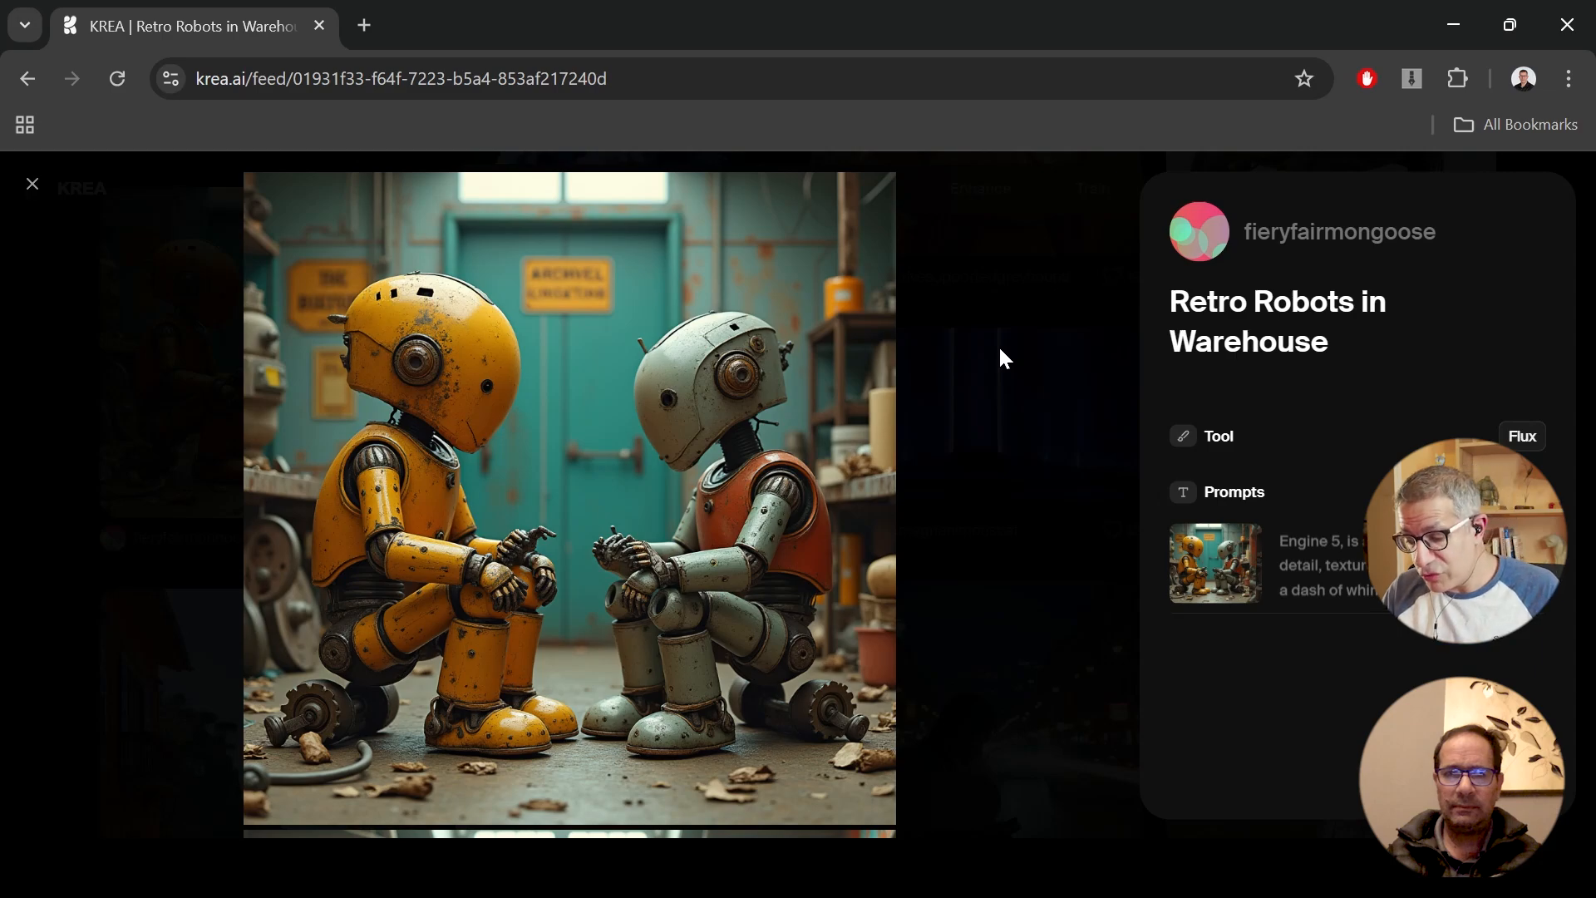
mouse_move(643, 452)
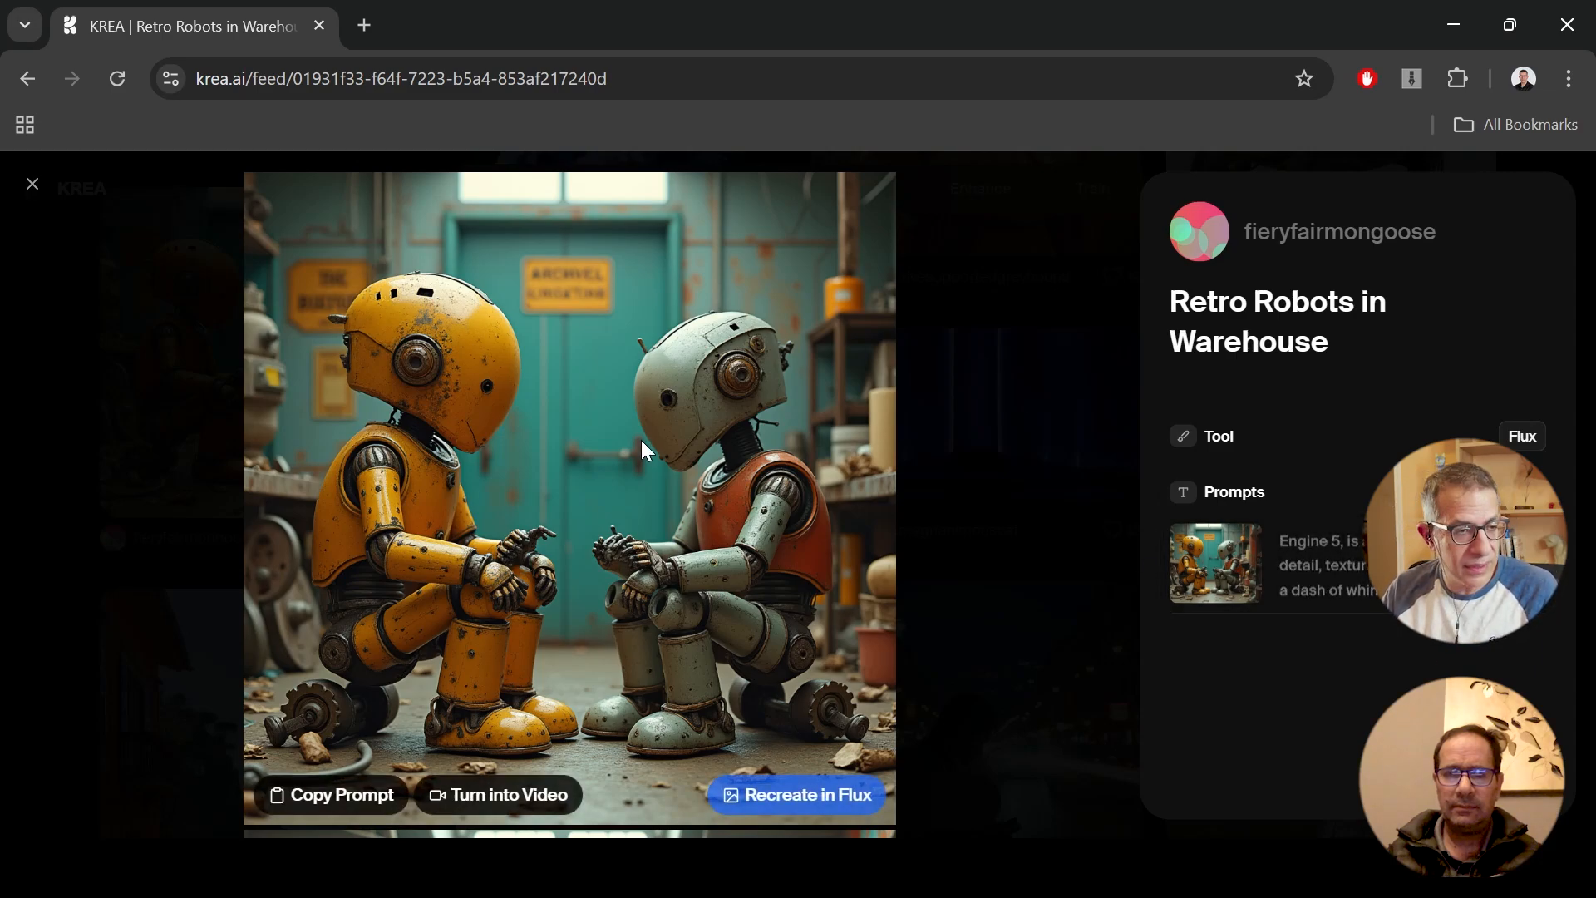